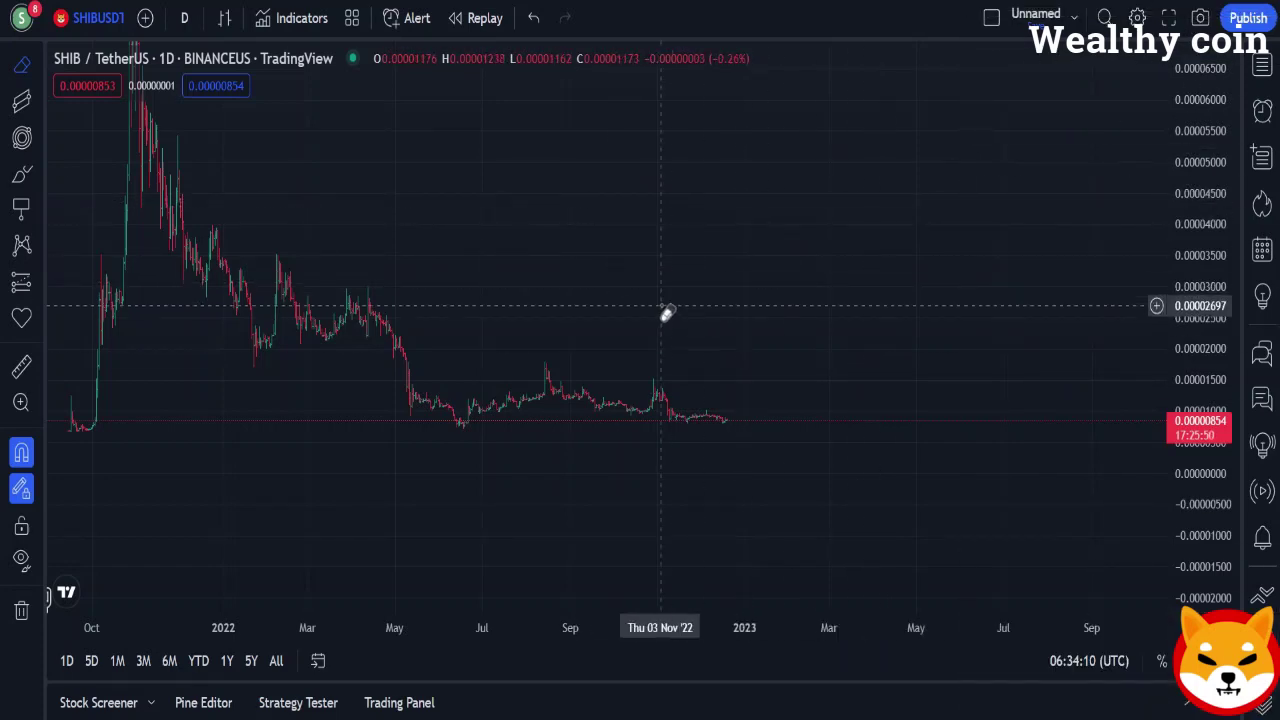
Draw an Arrow line from the February 2022 peak at about 0.00003252 down to the latest candles at 20 December 2022.
drag(341, 263, 403, 289)
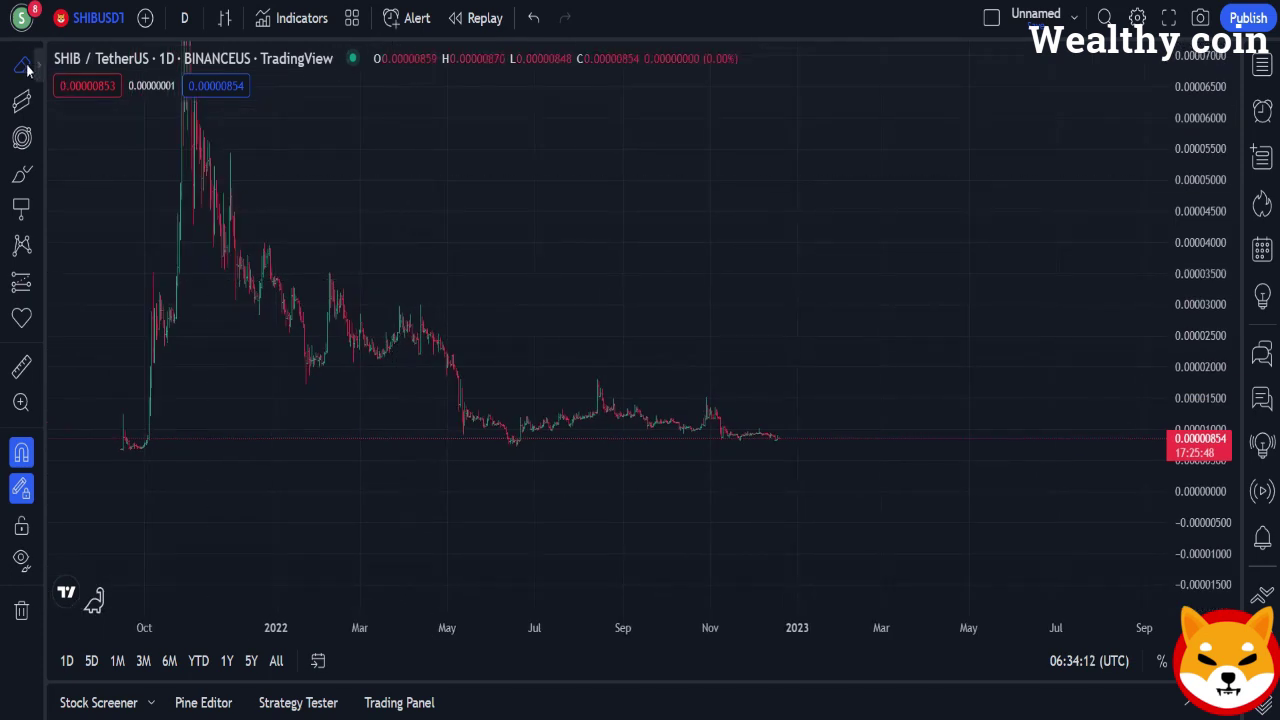
click(22, 95)
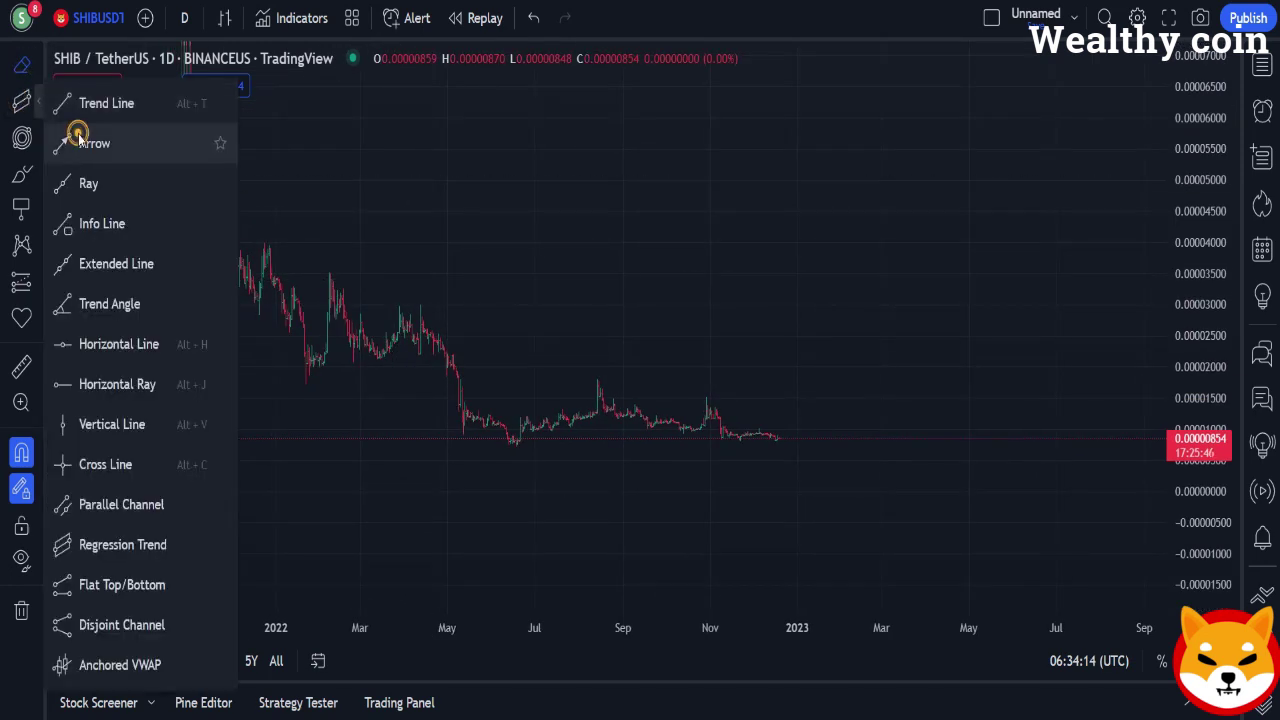
click(74, 134)
mouse_move(331, 289)
mouse_down()
mouse_move(694, 429)
mouse_move(780, 438)
mouse_up()
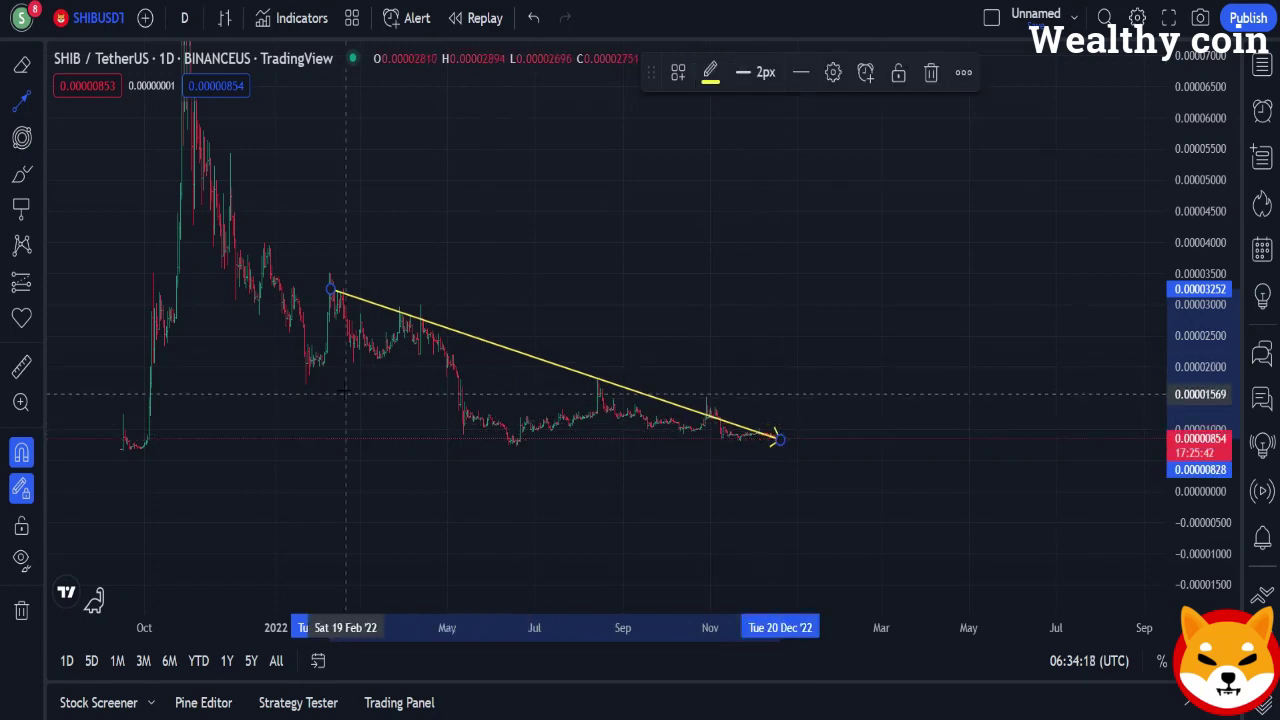
Try a Triangle beneath the arrow spanning 8 February to 20 December 2022, and remove both drawings from the chart.
click(24, 140)
click(21, 173)
click(65, 497)
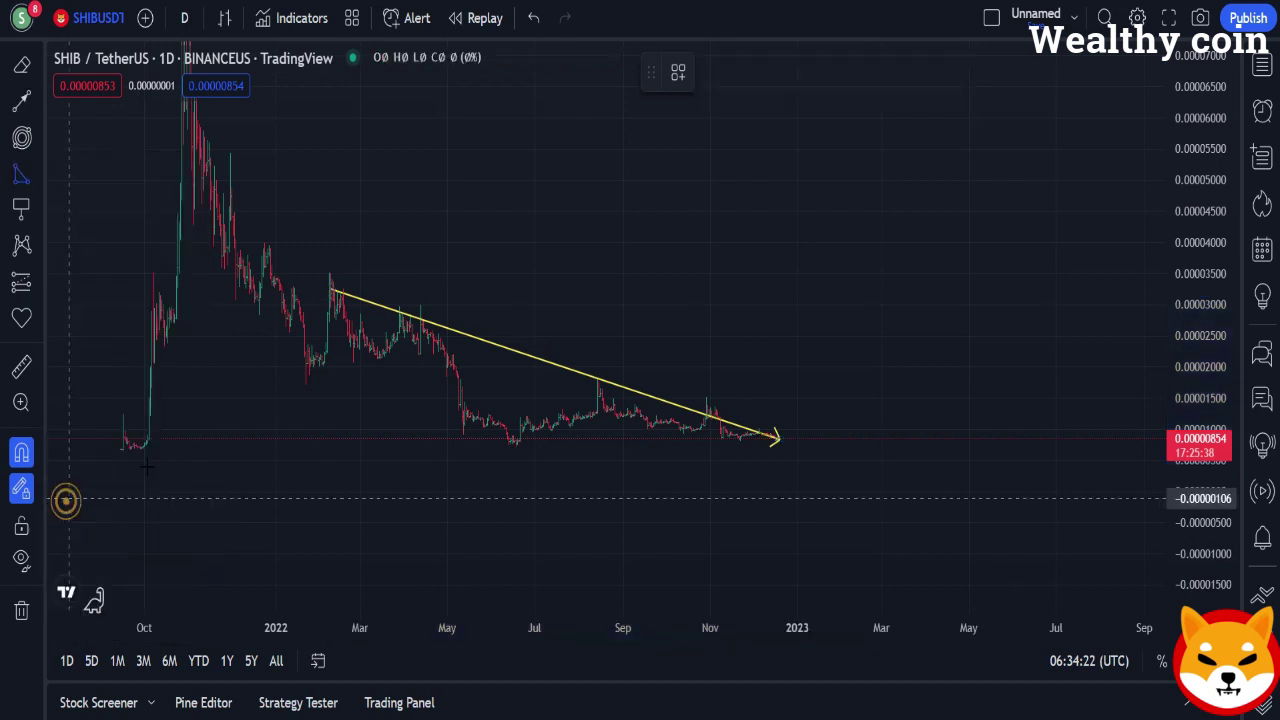
click(331, 290)
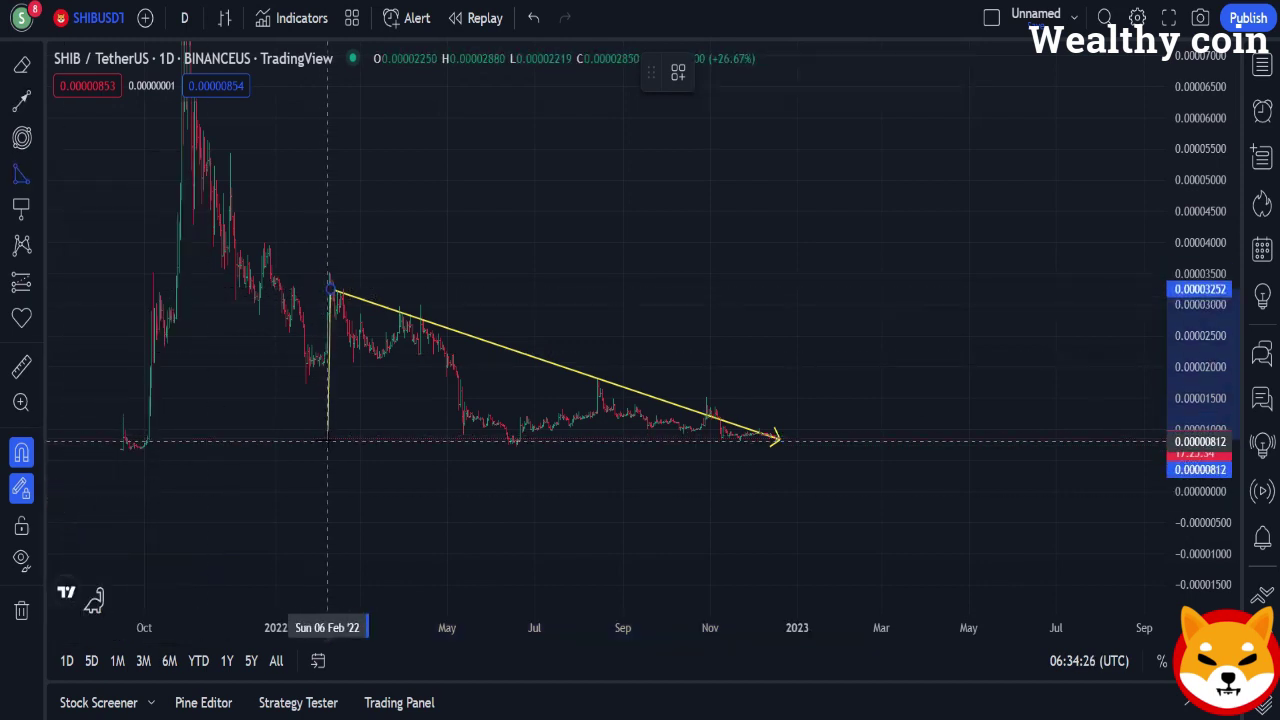
click(330, 440)
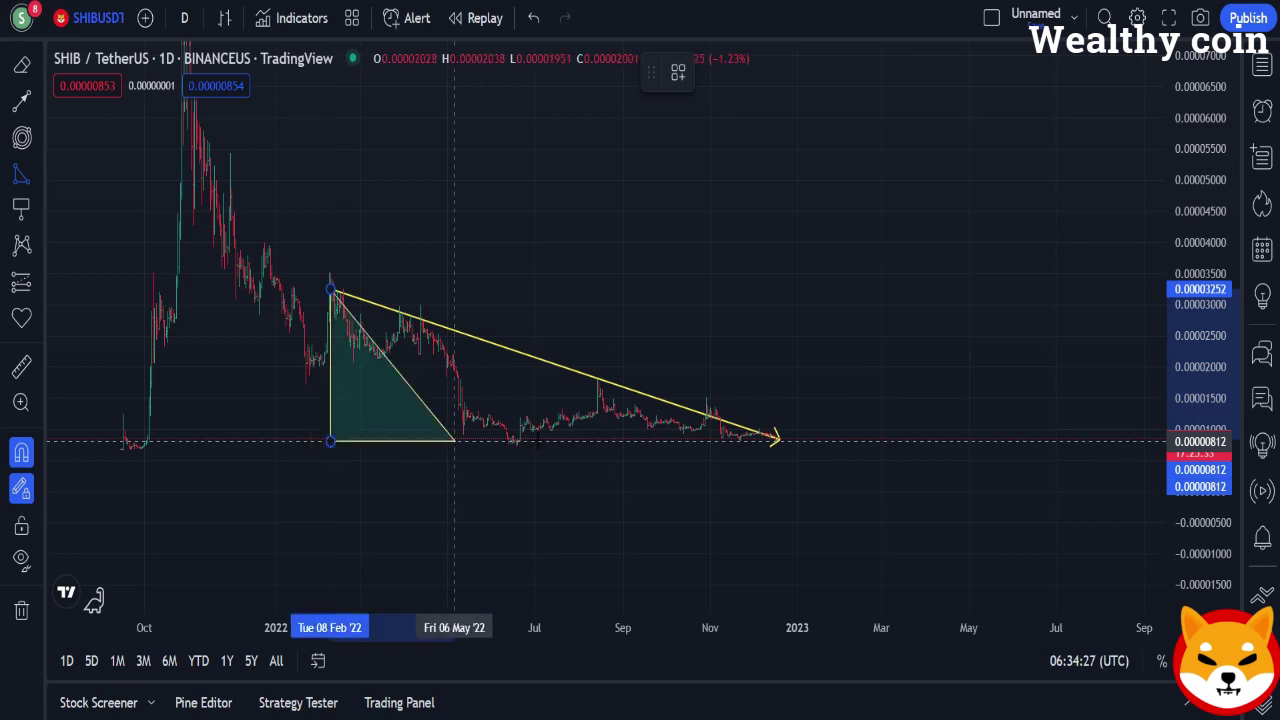
click(780, 443)
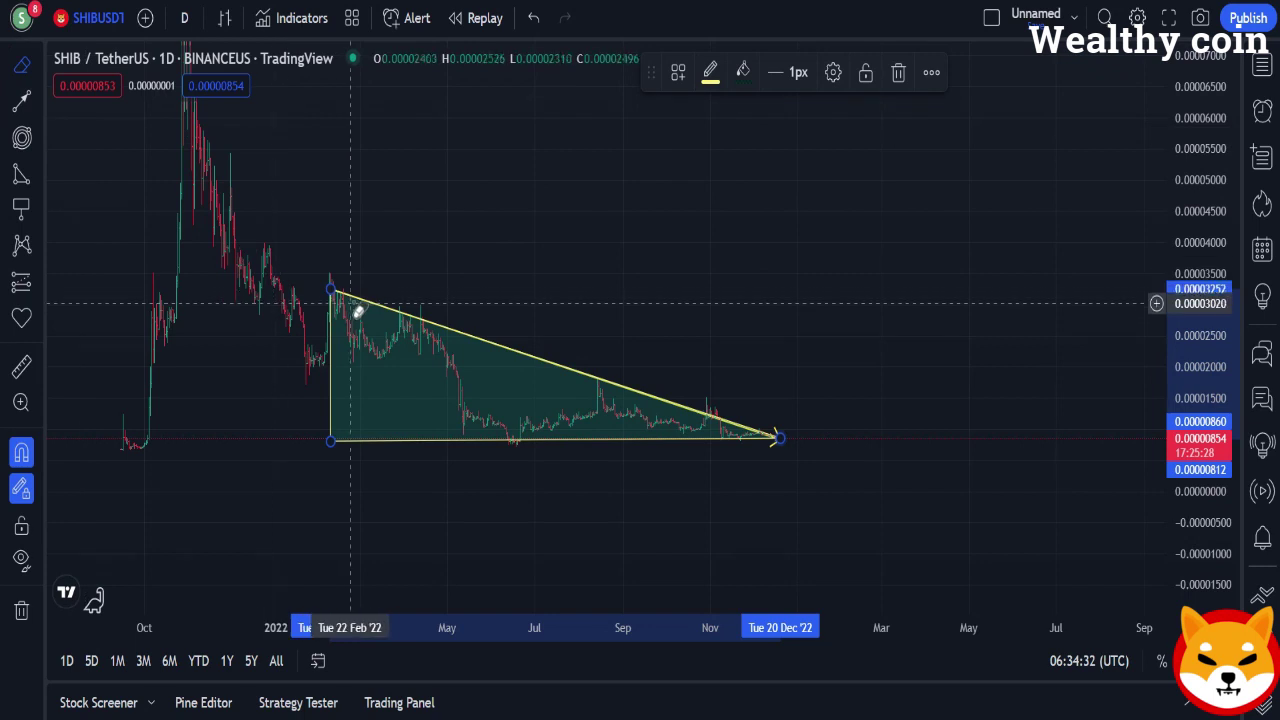
key(ctrl+z)
key(ctrl+z)
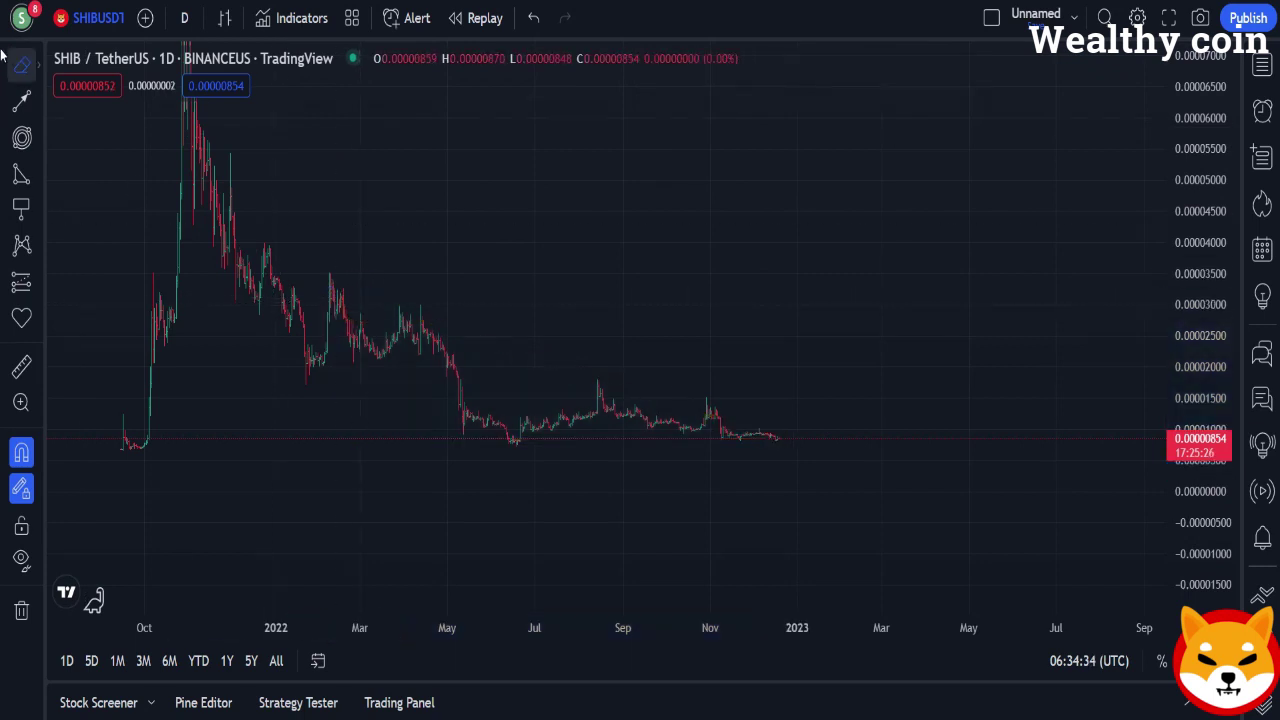
Draw a red-outlined Triangle from the February 2022 peak at 0.00003500, down to about 0.00000844, and across to 18 December 2022.
click(22, 176)
click(330, 274)
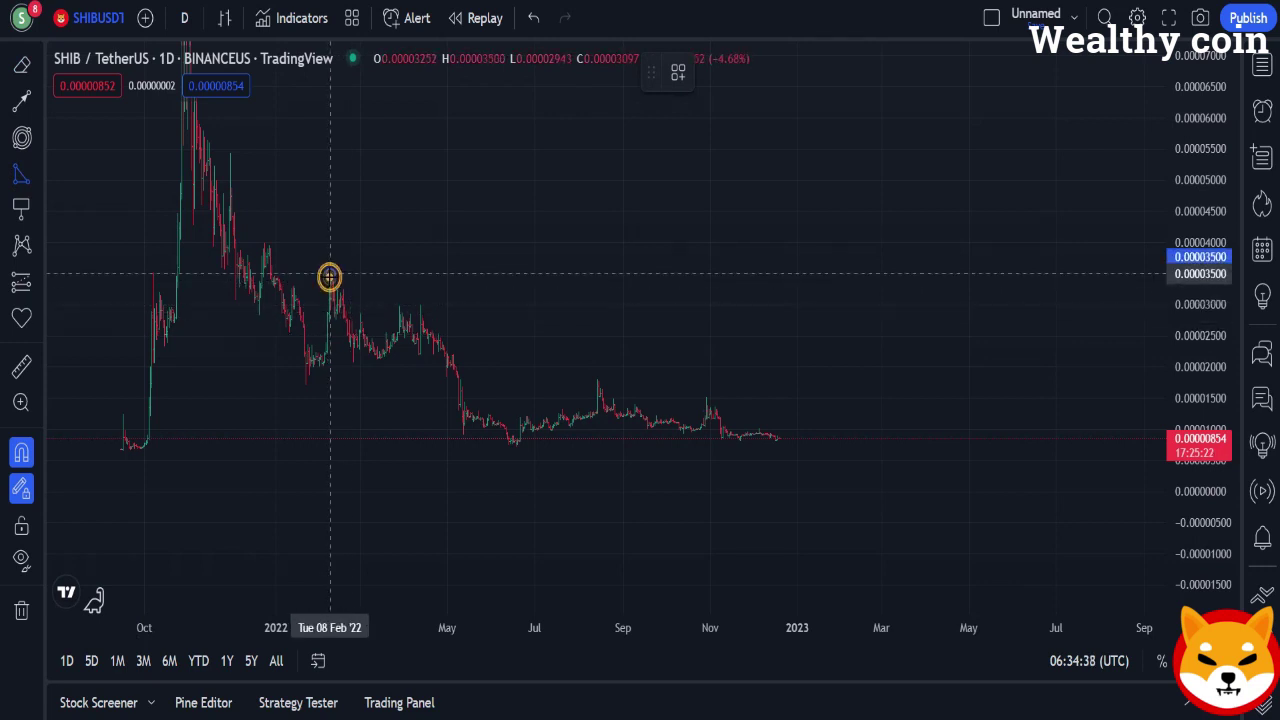
click(333, 438)
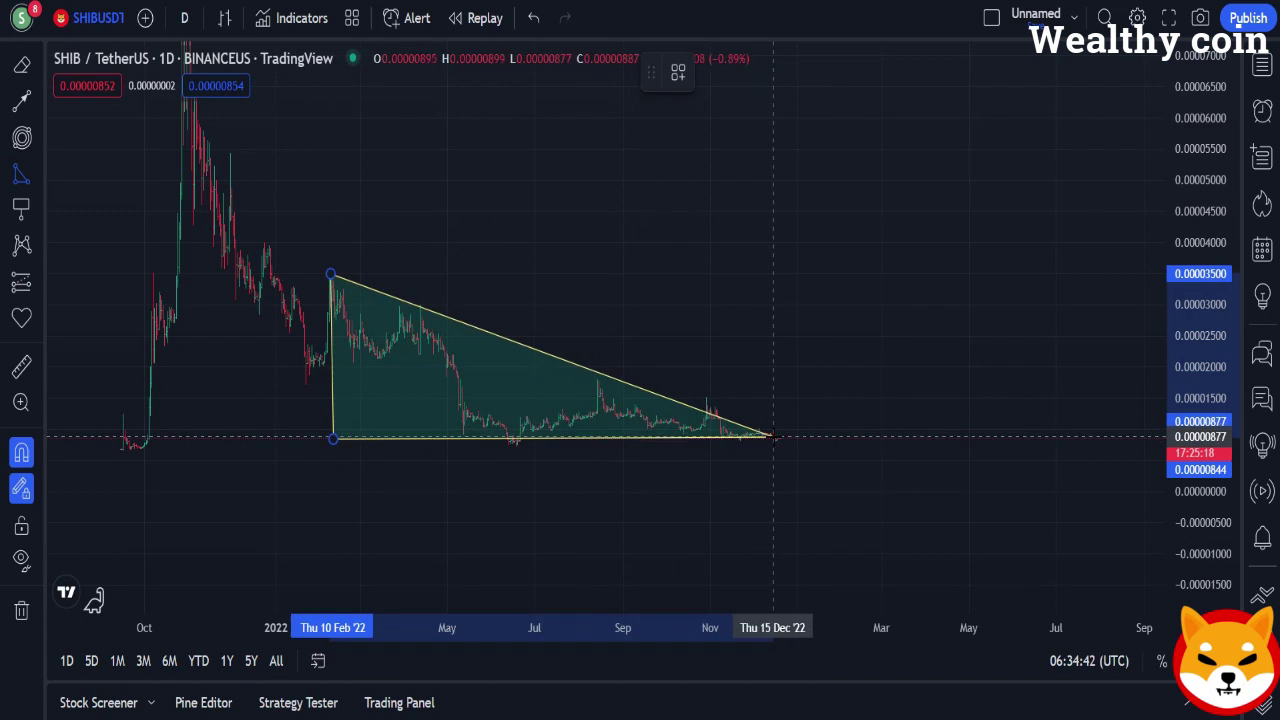
click(777, 438)
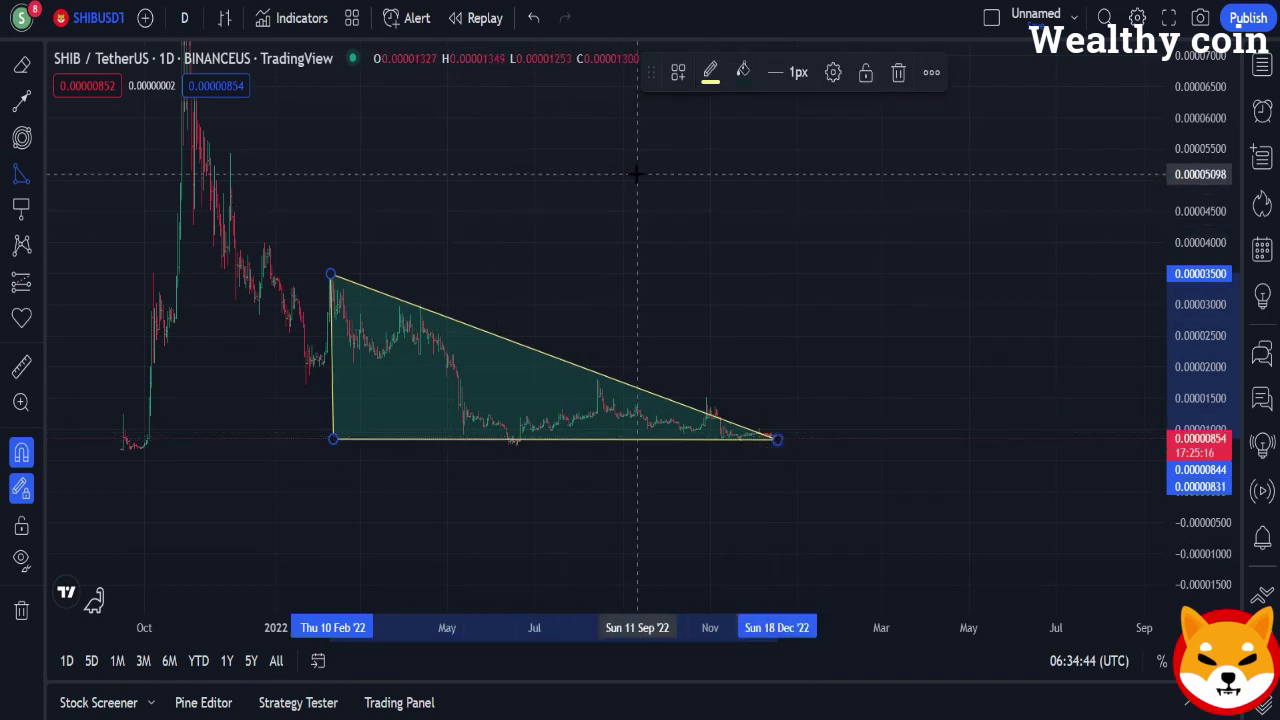
click(710, 71)
click(711, 139)
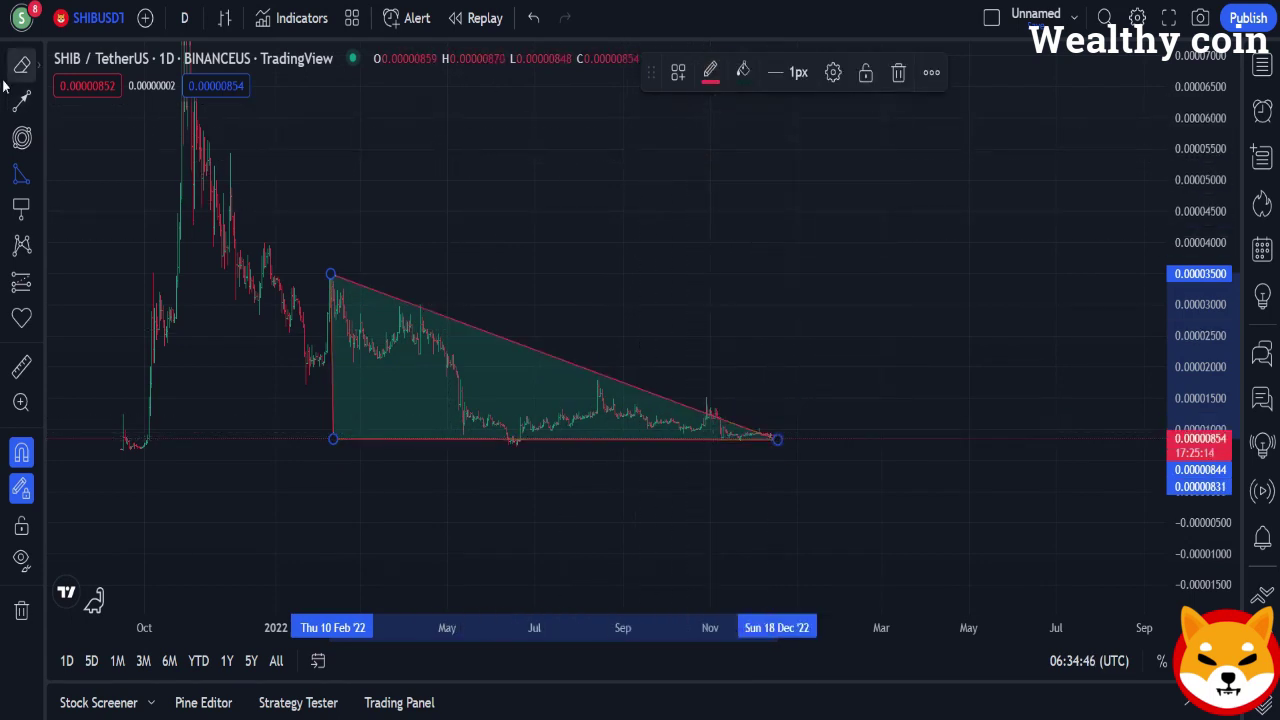
click(23, 112)
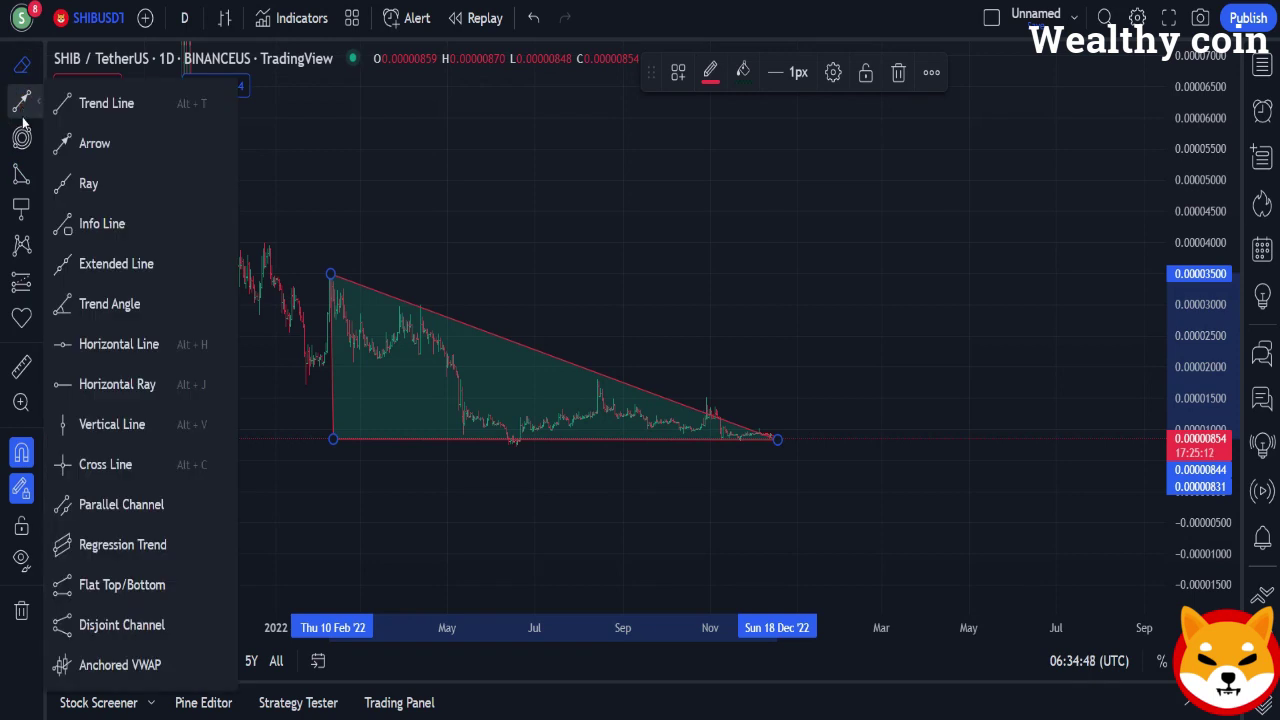
click(110, 346)
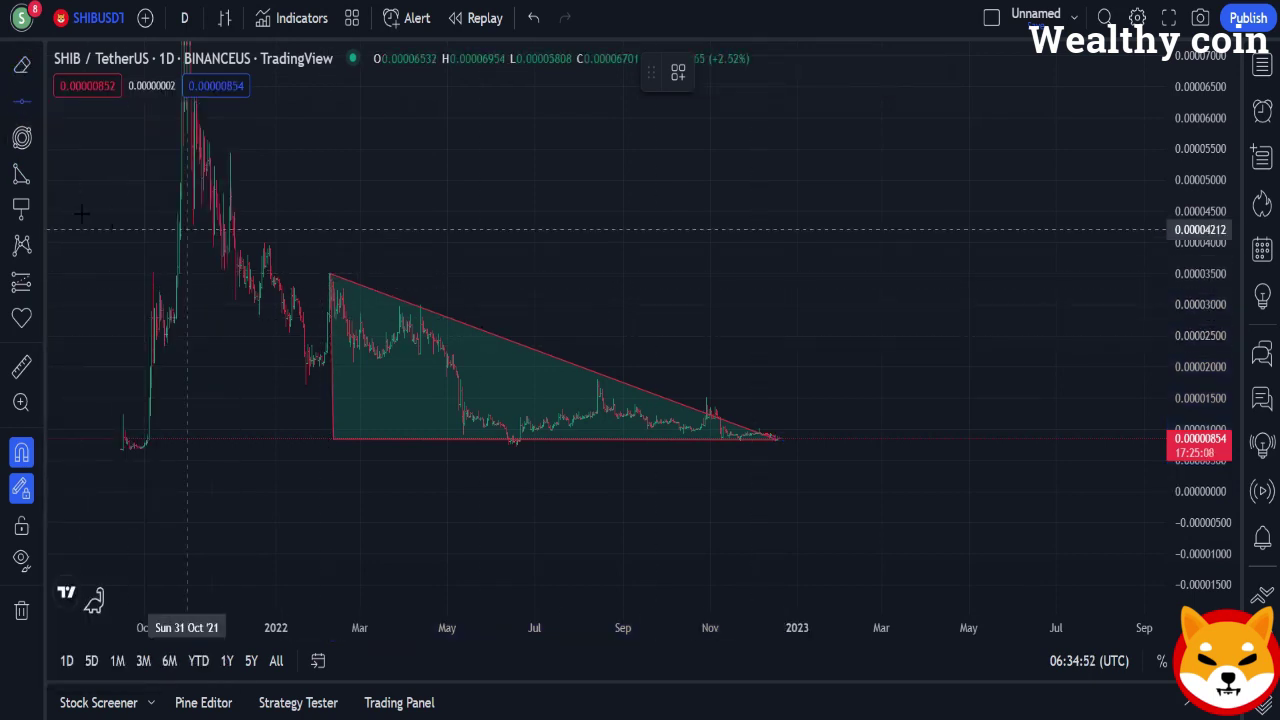
Place a Price Note at about 0.00002880 near the triangle's upper-left corner, with its label above at about 0.00004760.
click(21, 205)
drag(331, 312, 331, 195)
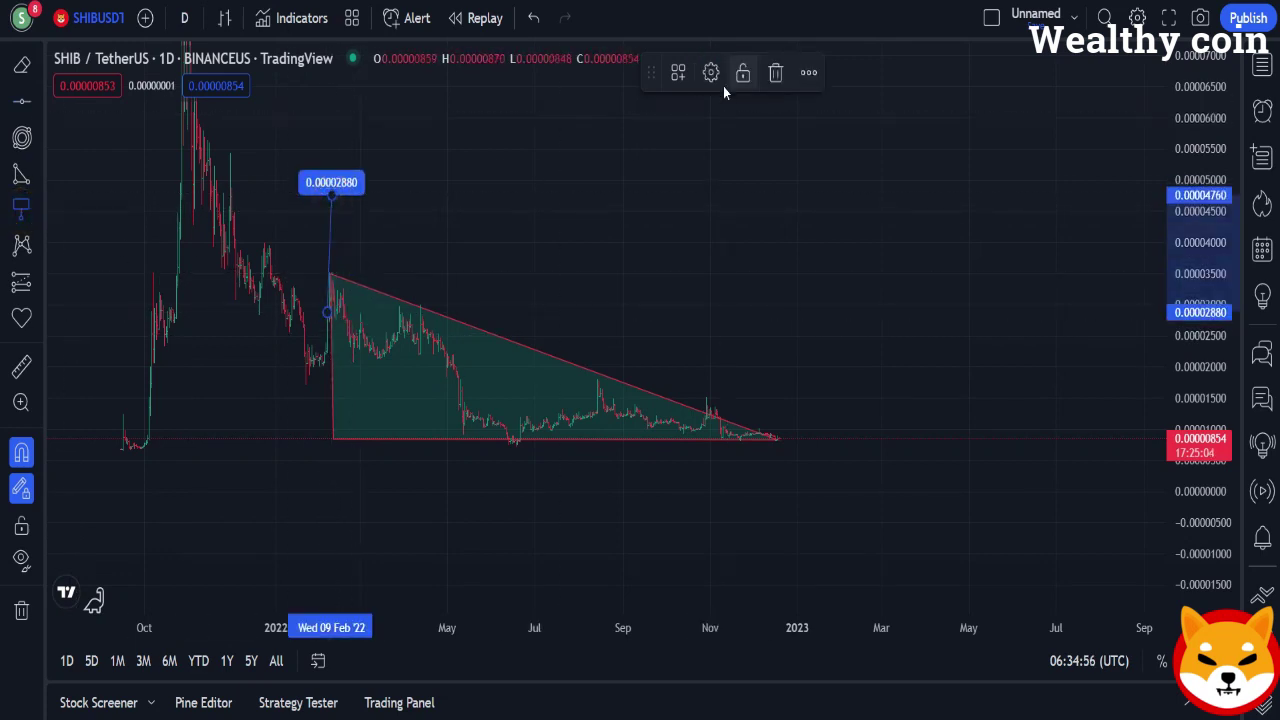
click(711, 73)
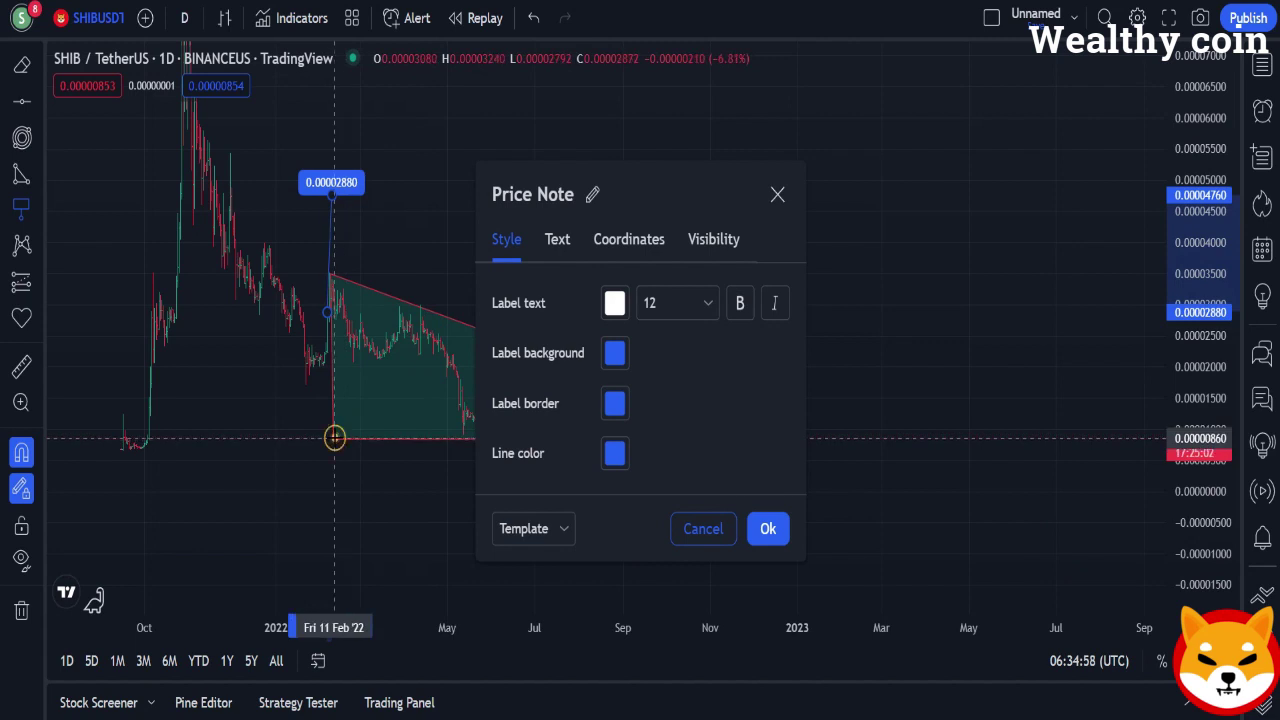
Add a Price Note at 0.00000860 on the triangle's lower-left corner with its label below, and give the label a yellow background.
drag(334, 437, 326, 505)
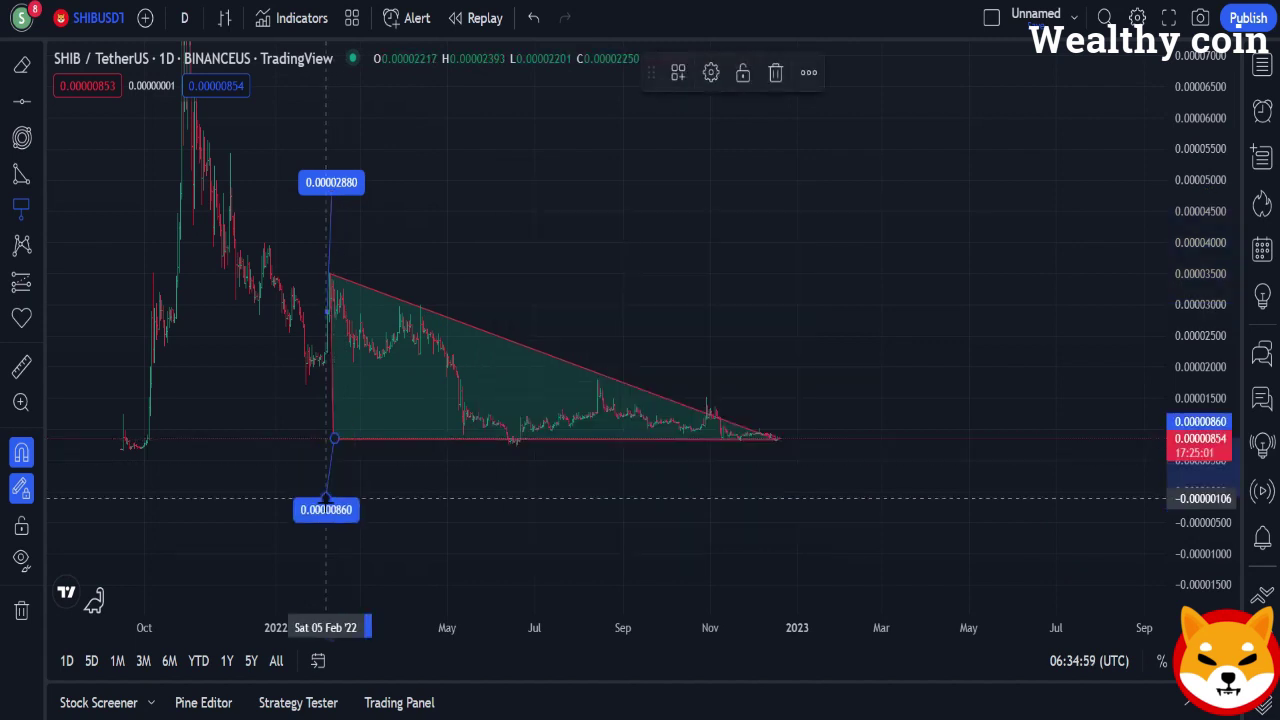
click(712, 76)
click(615, 358)
click(656, 417)
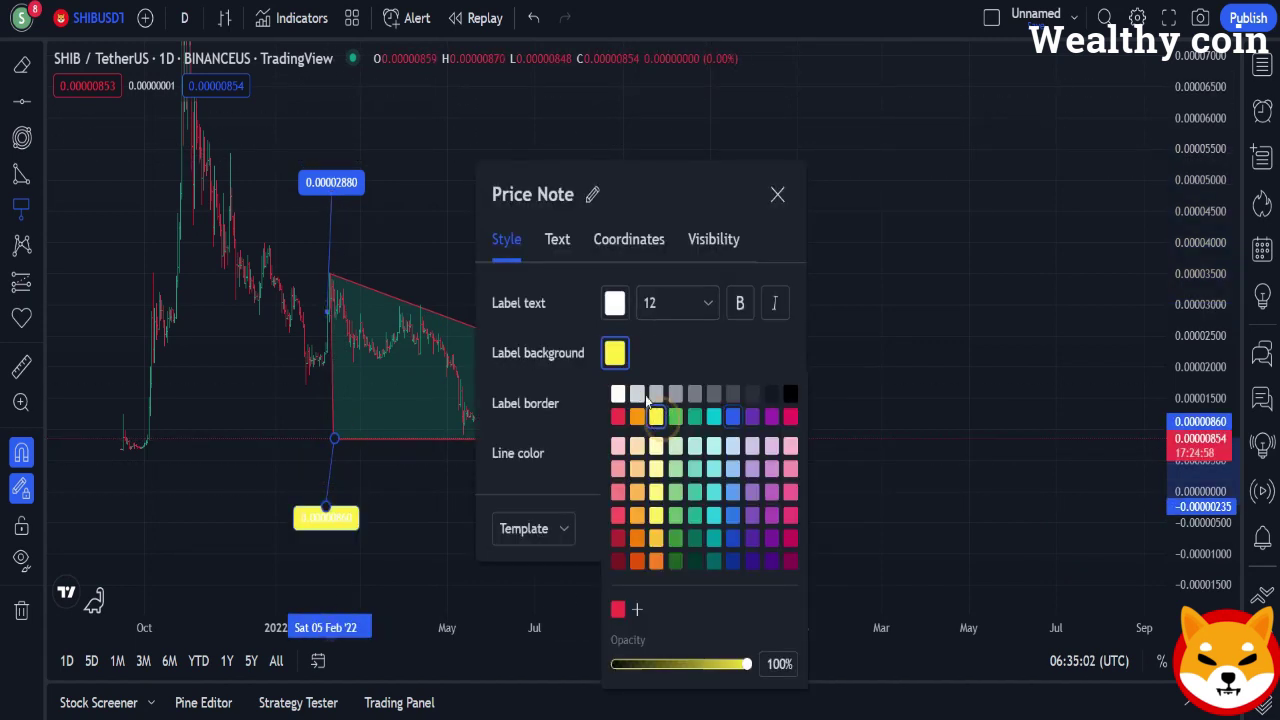
click(779, 194)
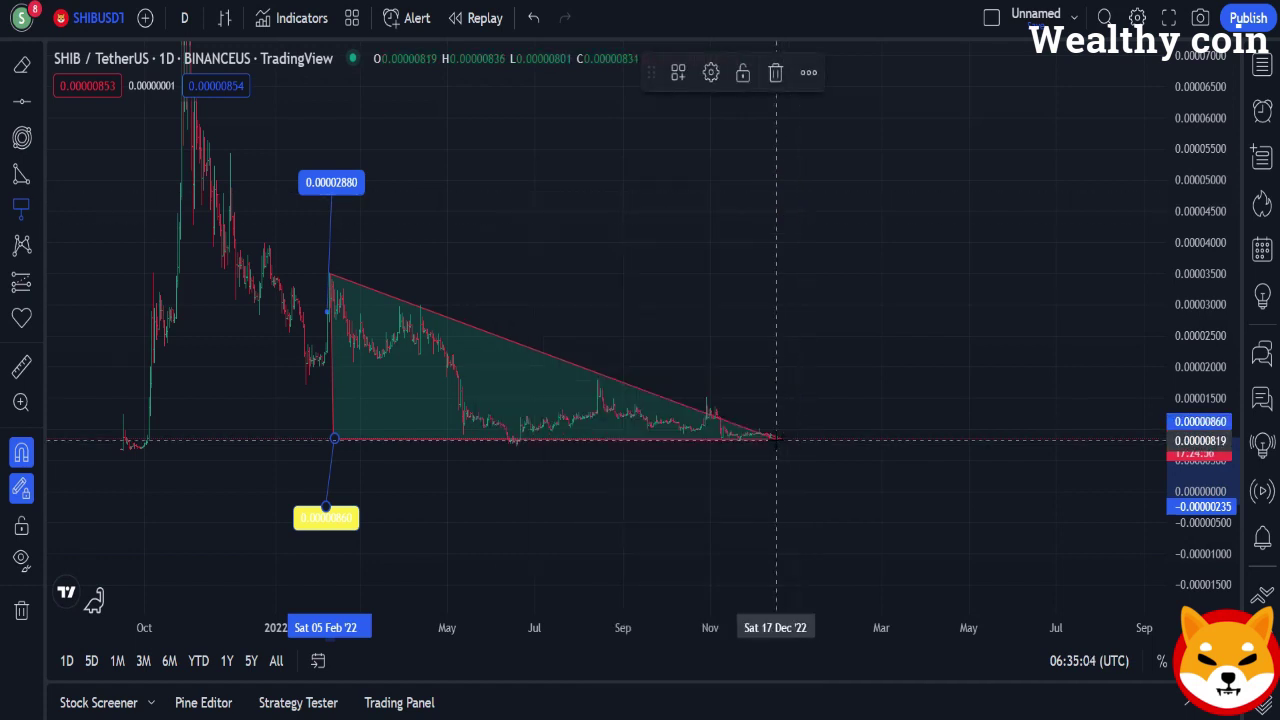
Add a Price Note at about 0.00000819 on the triangle's right tip with its label above, and give the label a green background.
click(776, 440)
click(773, 370)
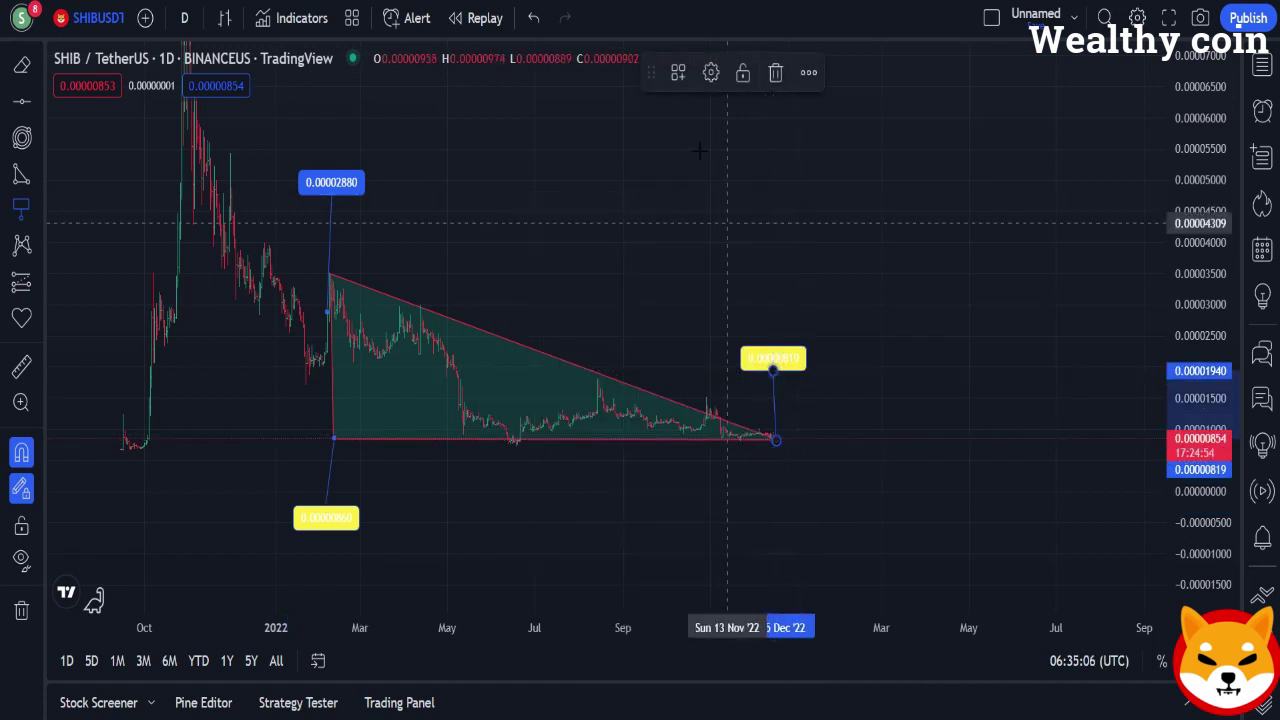
click(710, 72)
click(616, 352)
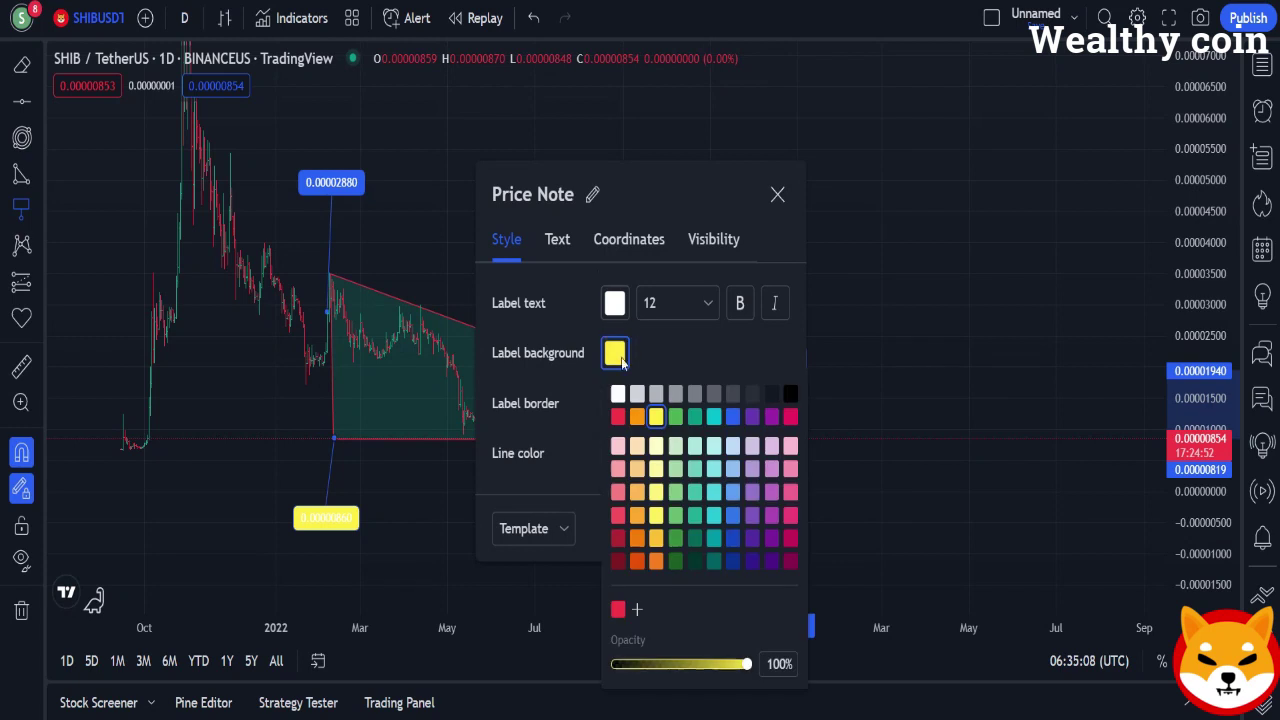
click(777, 197)
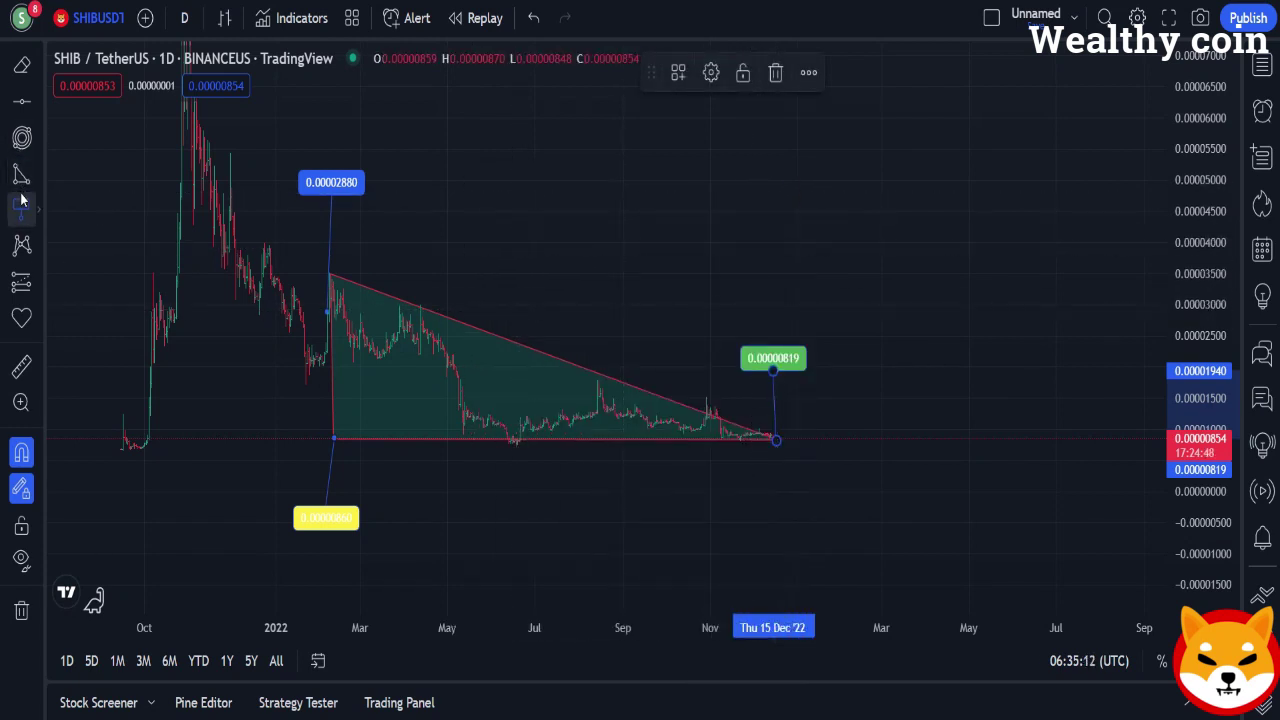
Draw a zigzag Path from the triangle's right tip at 20 December 2022 to about 0.00005275 at 17 January 2024, and colour it red.
click(27, 66)
click(80, 63)
drag(470, 262, 277, 262)
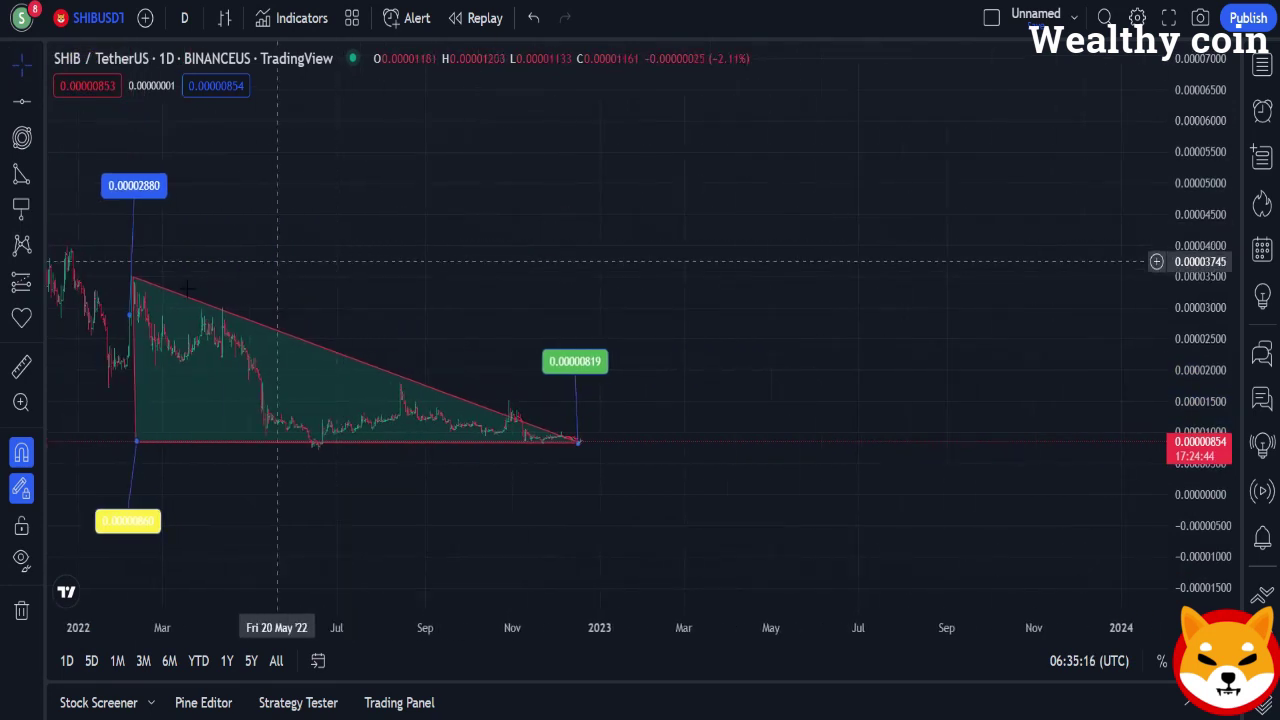
click(20, 185)
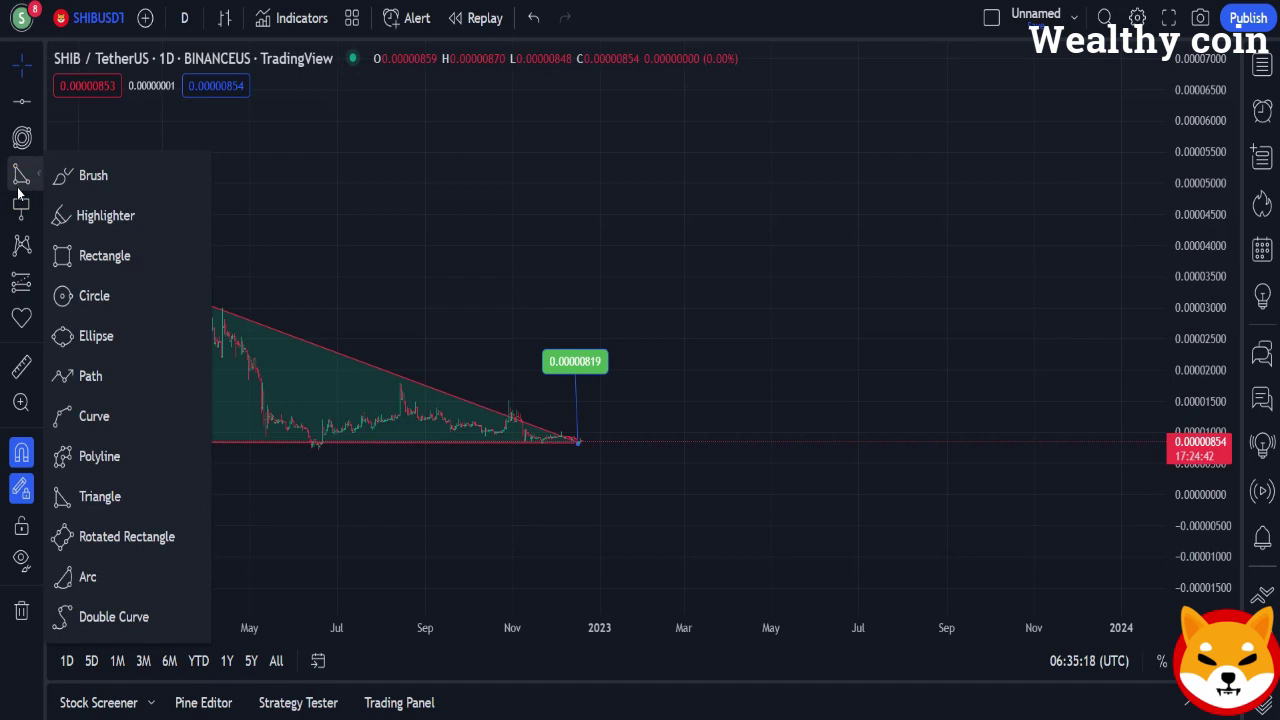
click(97, 372)
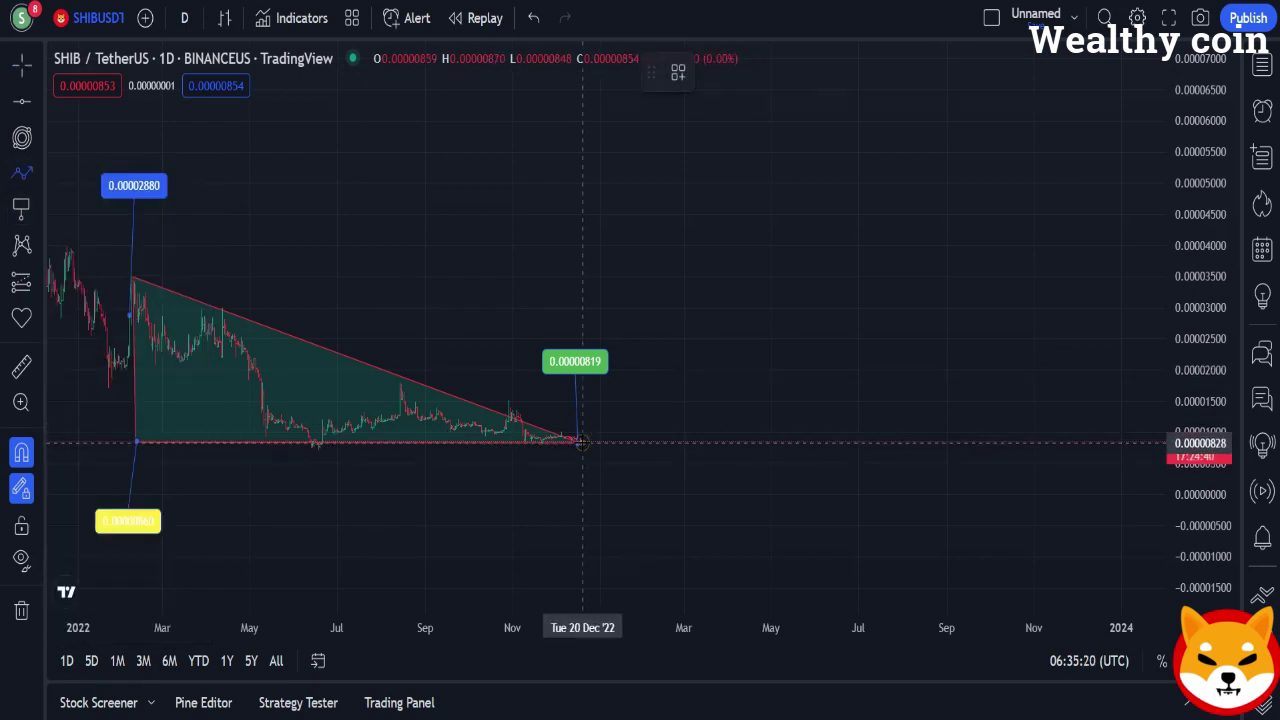
click(582, 442)
click(621, 297)
click(669, 418)
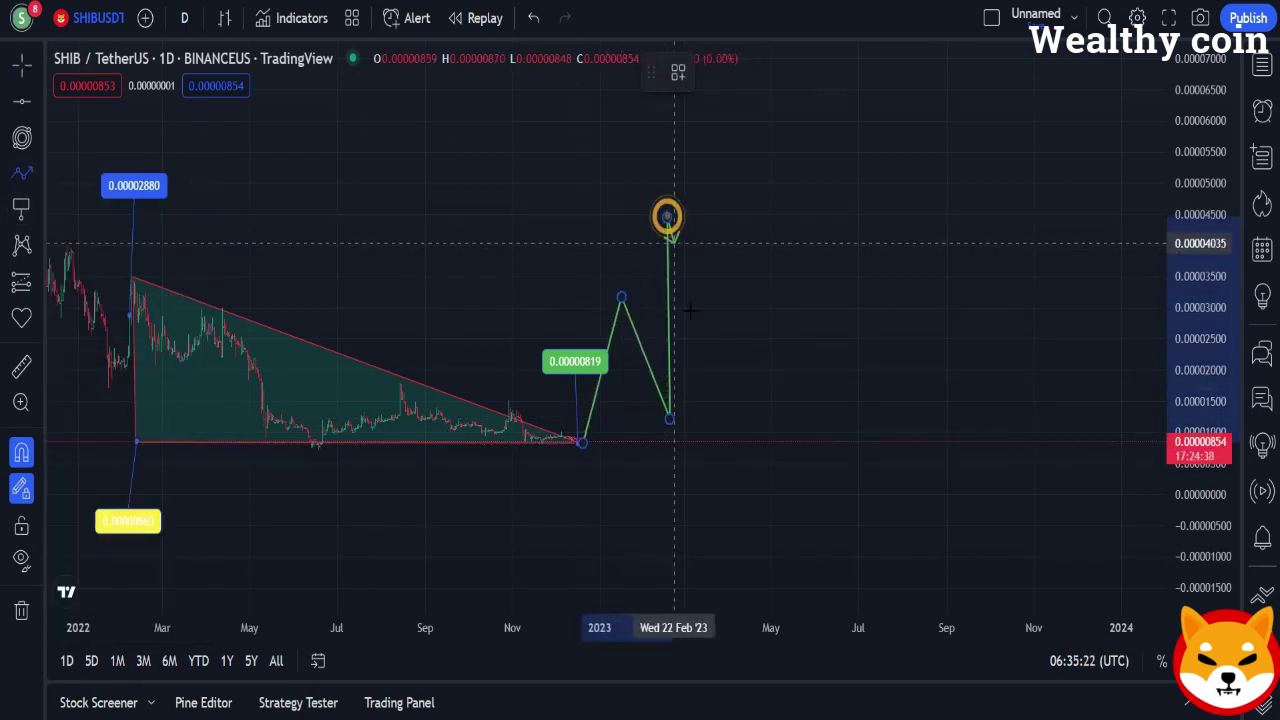
click(667, 217)
click(709, 358)
click(742, 203)
click(774, 373)
click(806, 217)
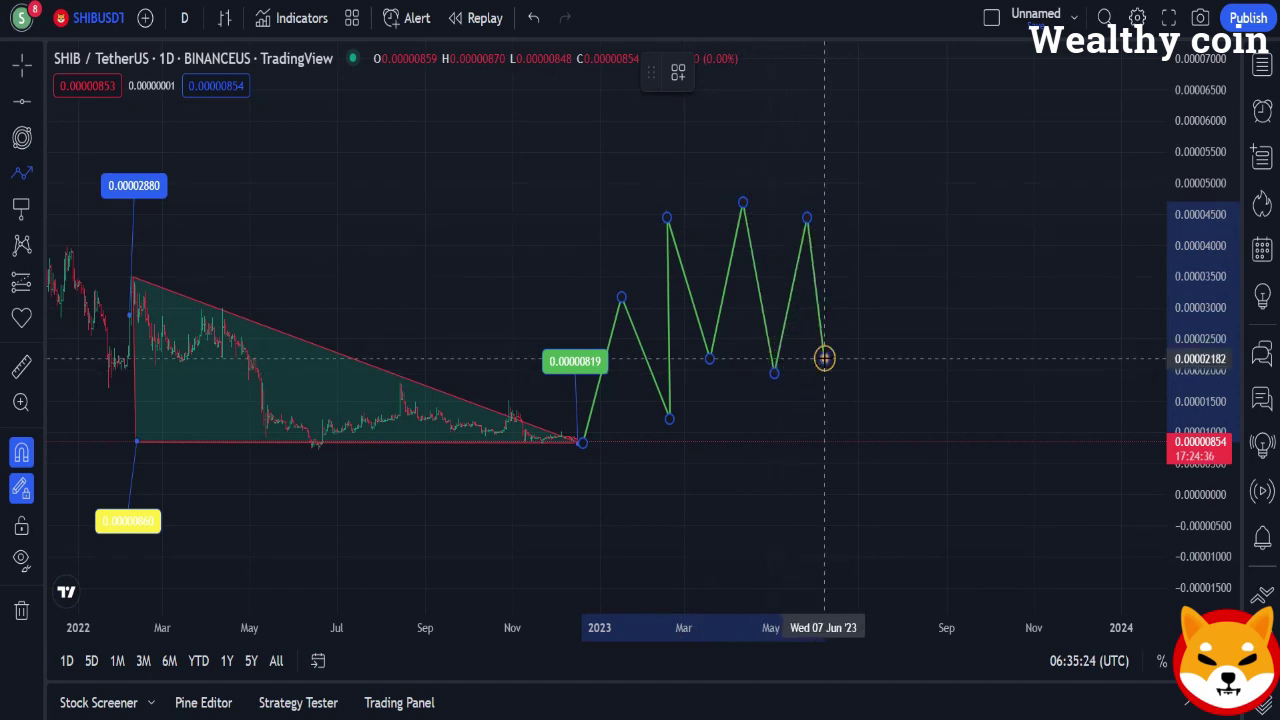
click(898, 215)
click(889, 346)
click(959, 230)
click(946, 391)
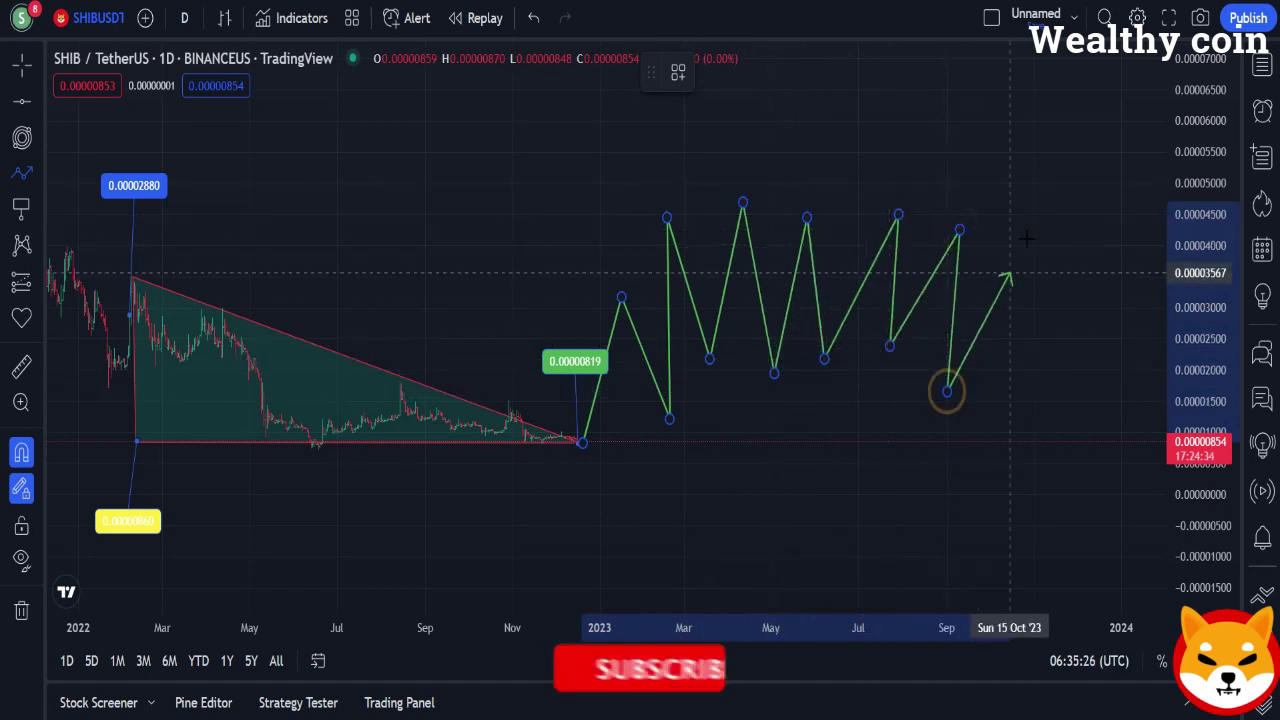
click(1032, 225)
click(1014, 391)
click(1090, 202)
click(1087, 381)
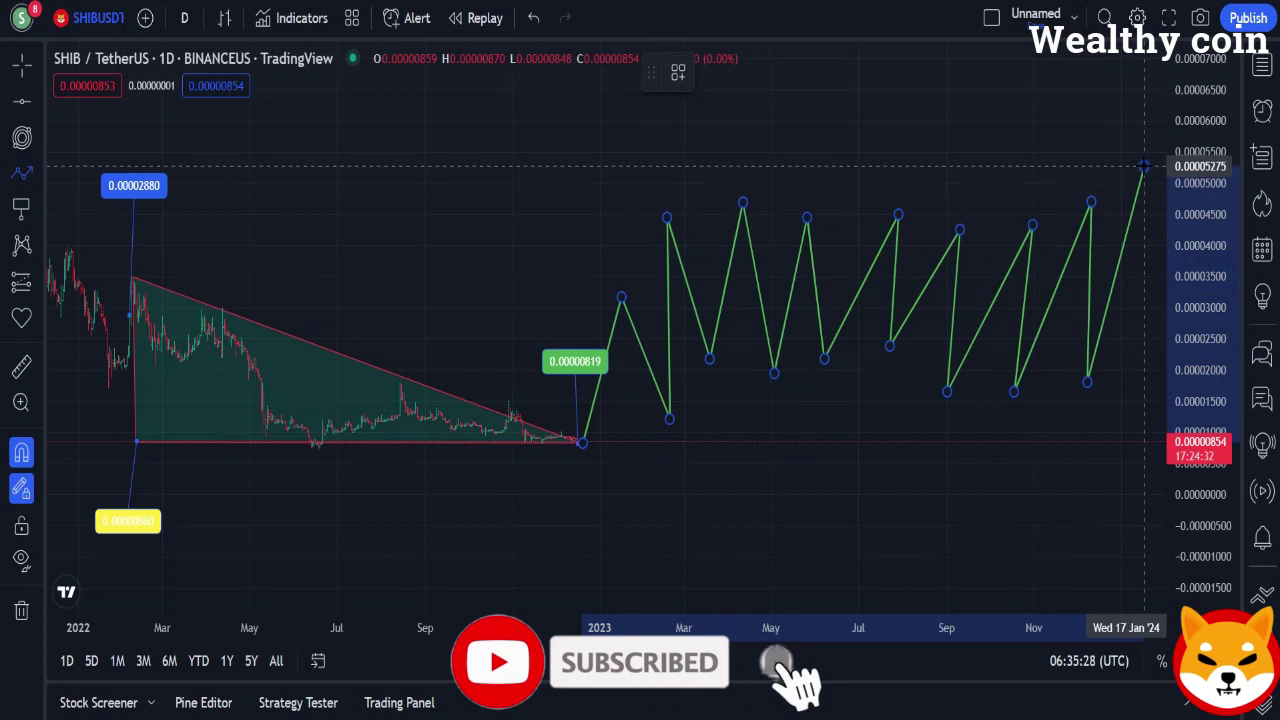
double_click(1145, 166)
click(711, 72)
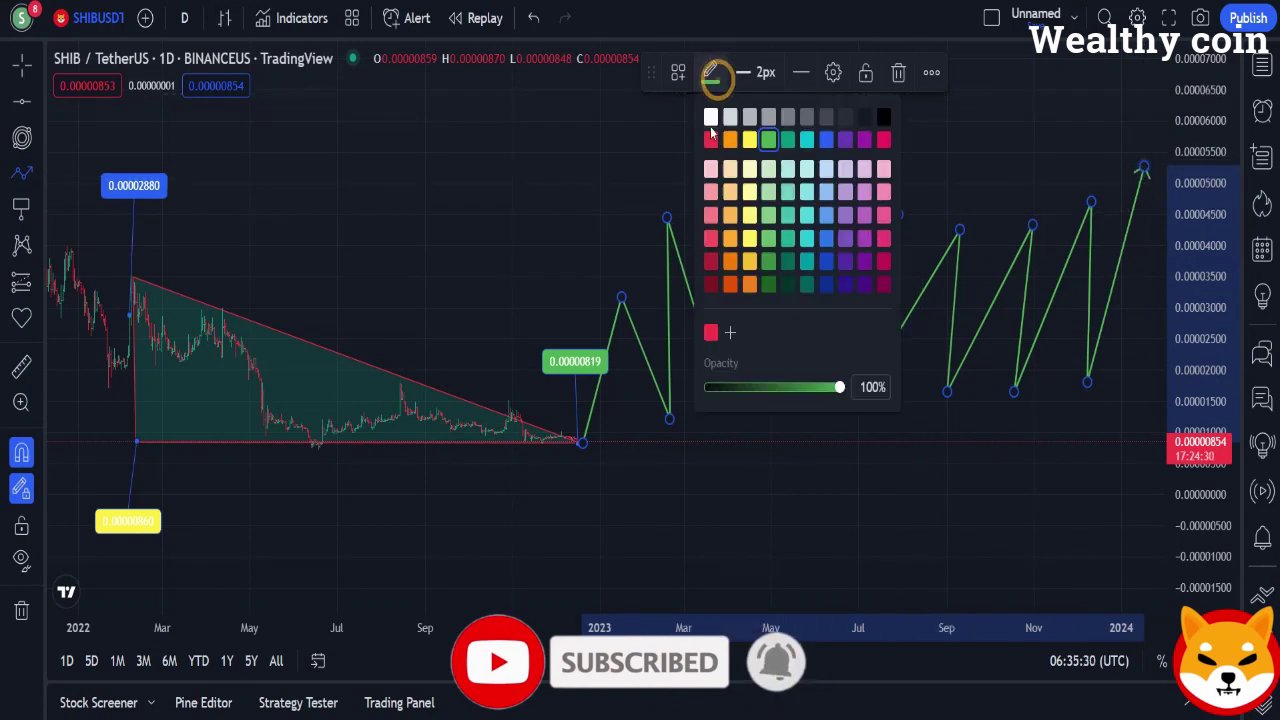
click(710, 141)
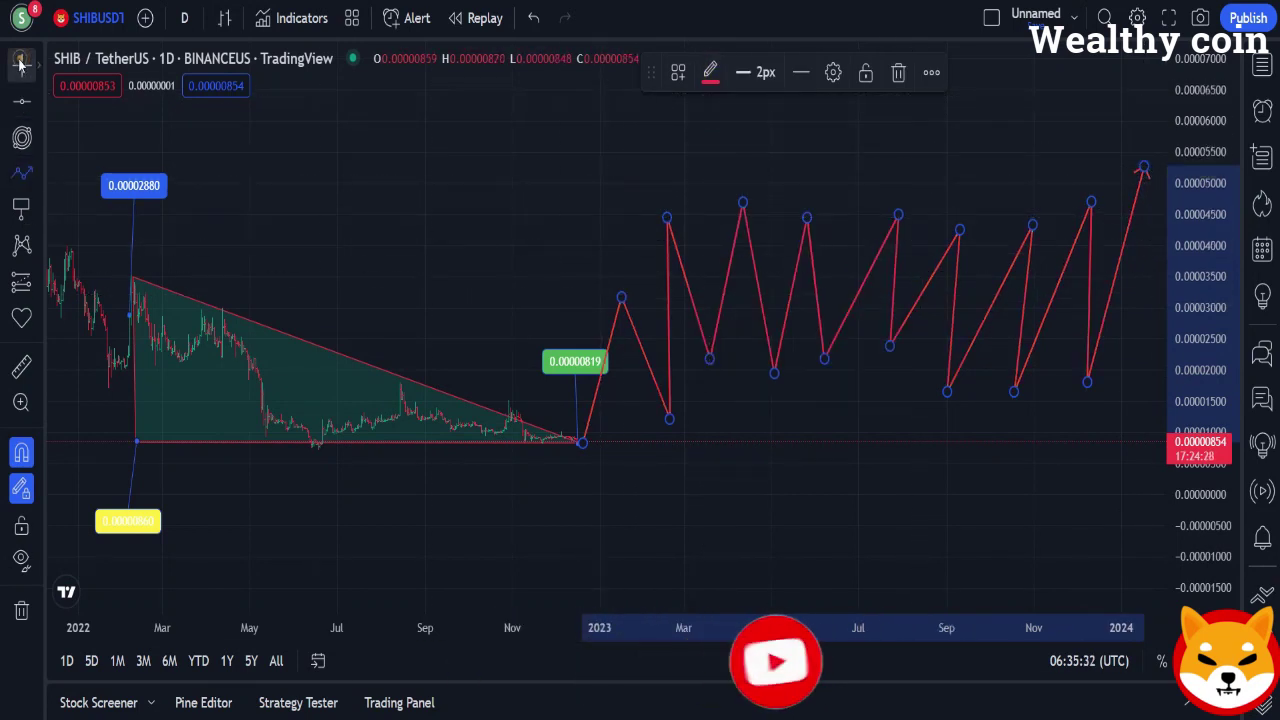
drag(540, 197, 434, 209)
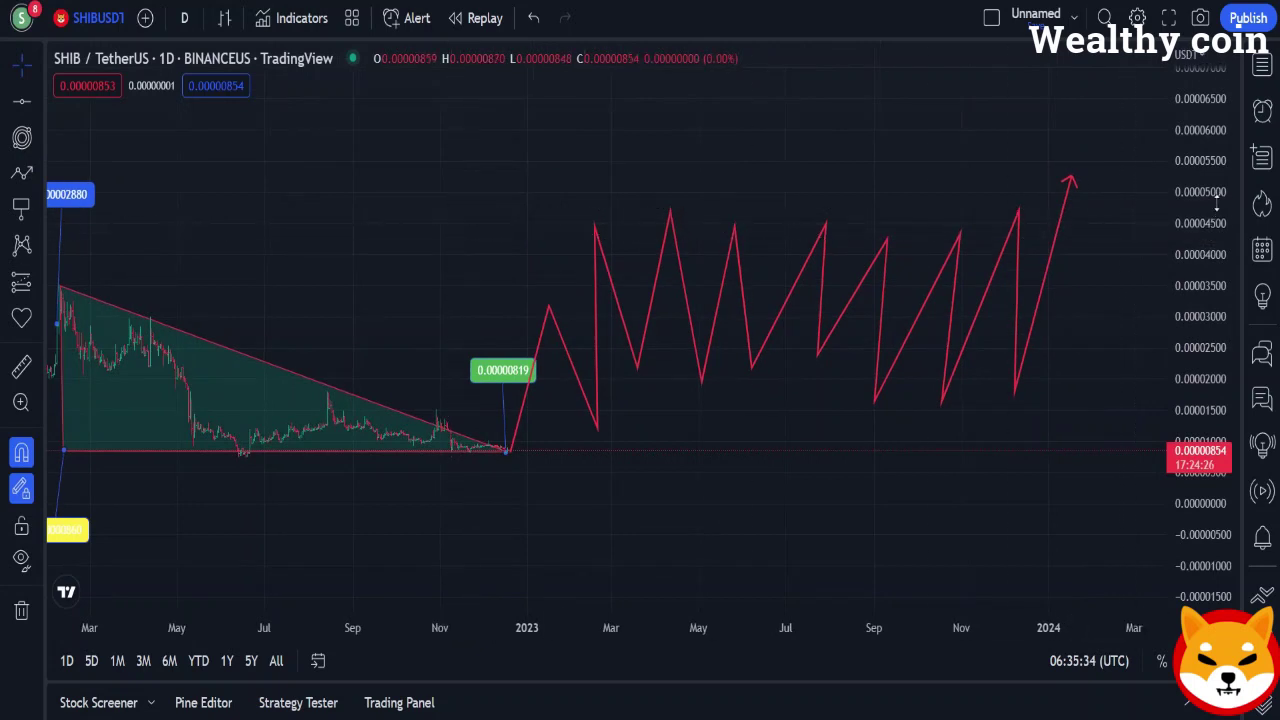
drag(1221, 250, 1221, 285)
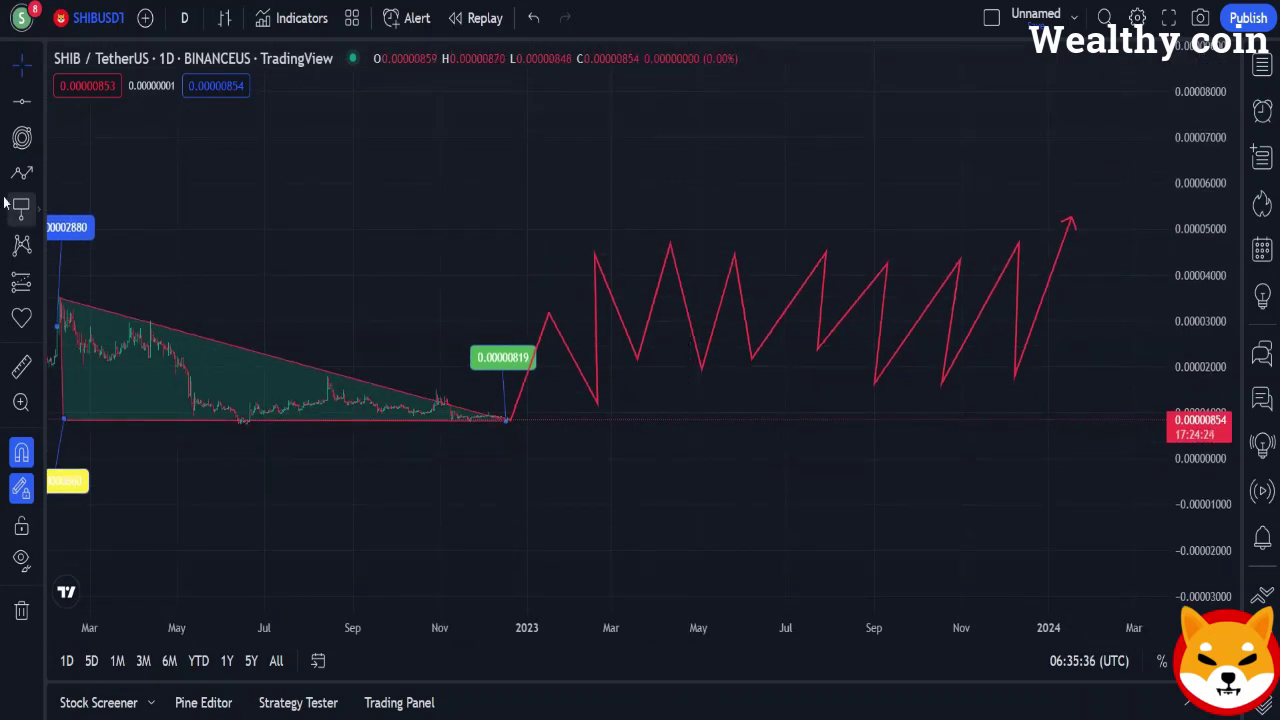
click(23, 141)
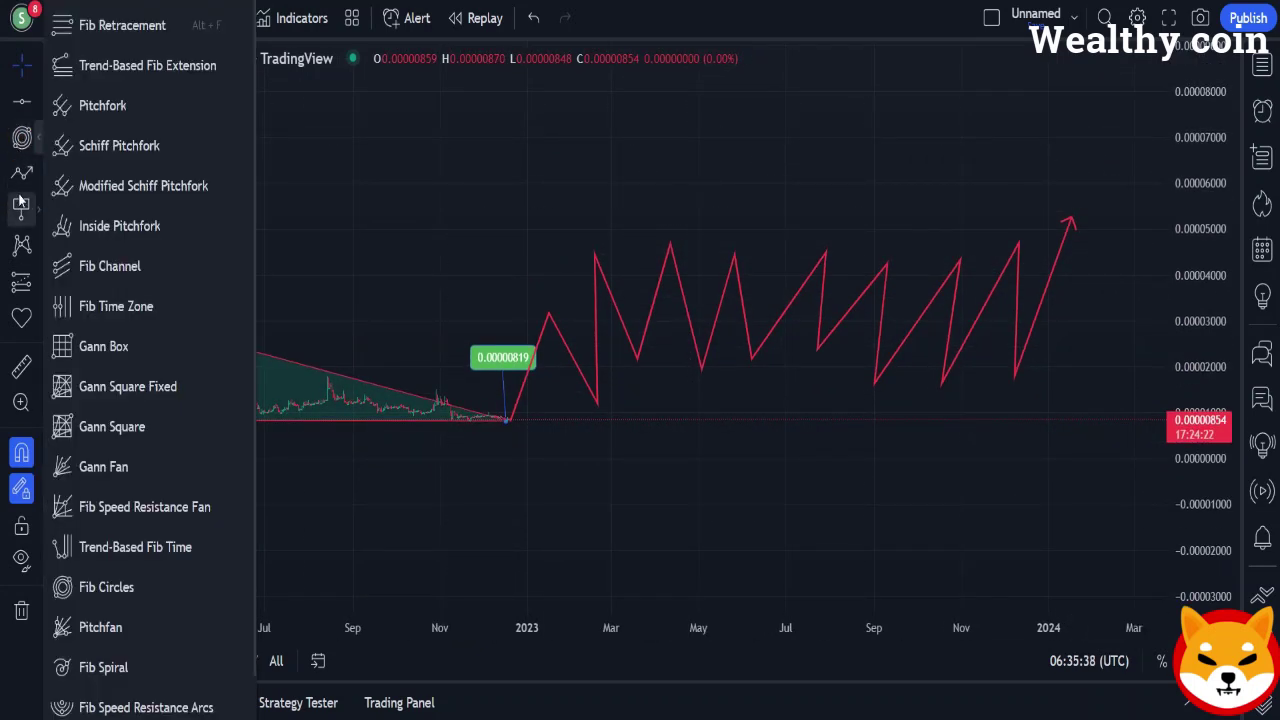
click(22, 170)
click(22, 170)
click(86, 294)
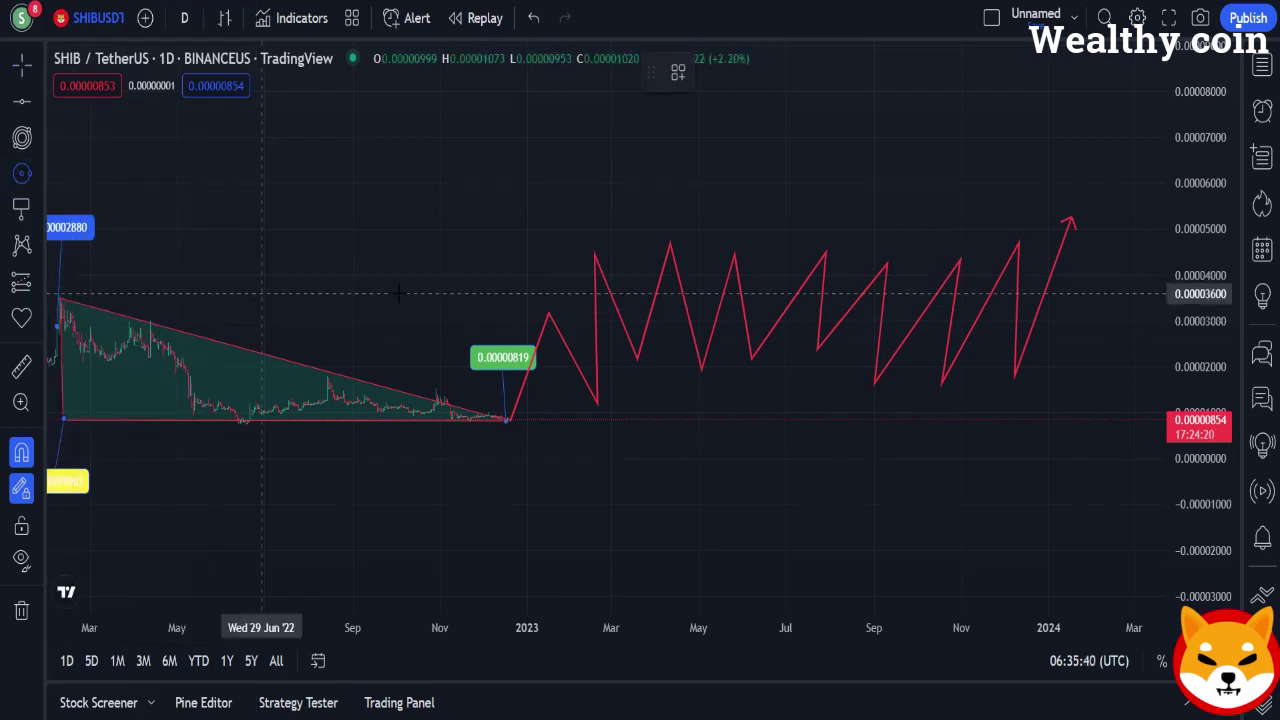
Draw a Rectangle around the red path, from 1 November 2022 at about 0.00005830 down to the triangle's base level in February 2024.
click(18, 170)
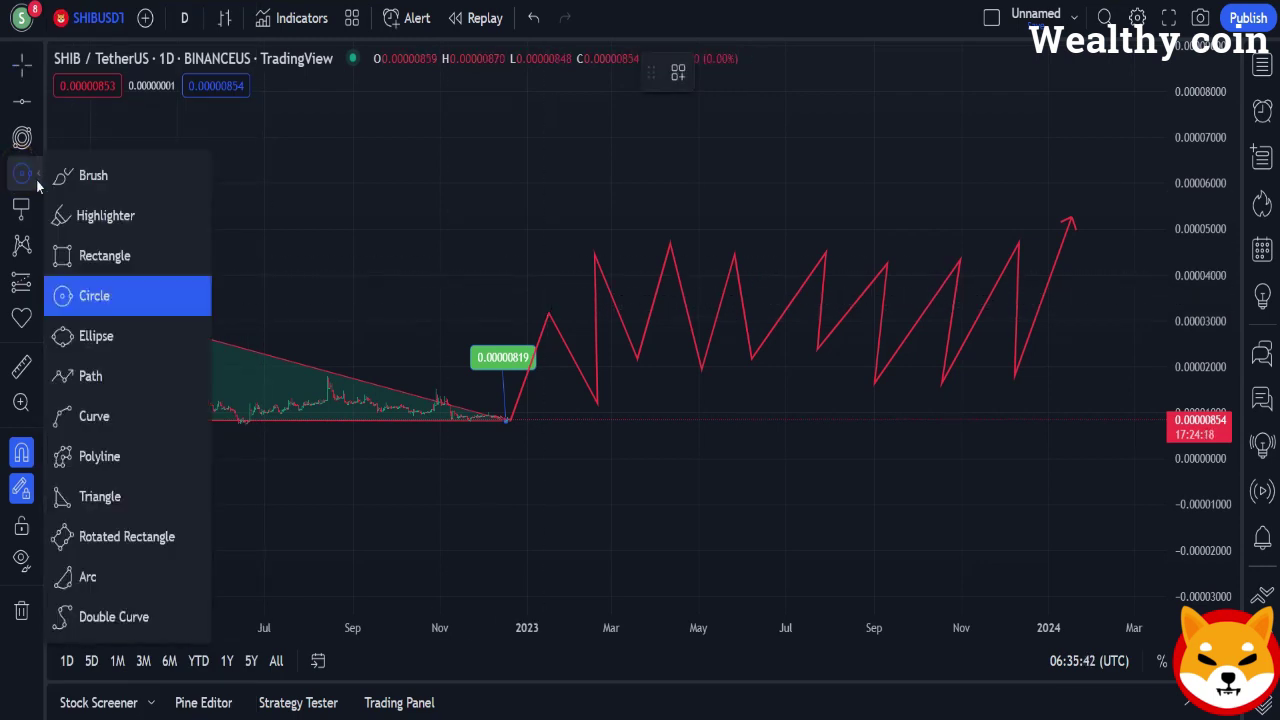
click(63, 254)
click(440, 191)
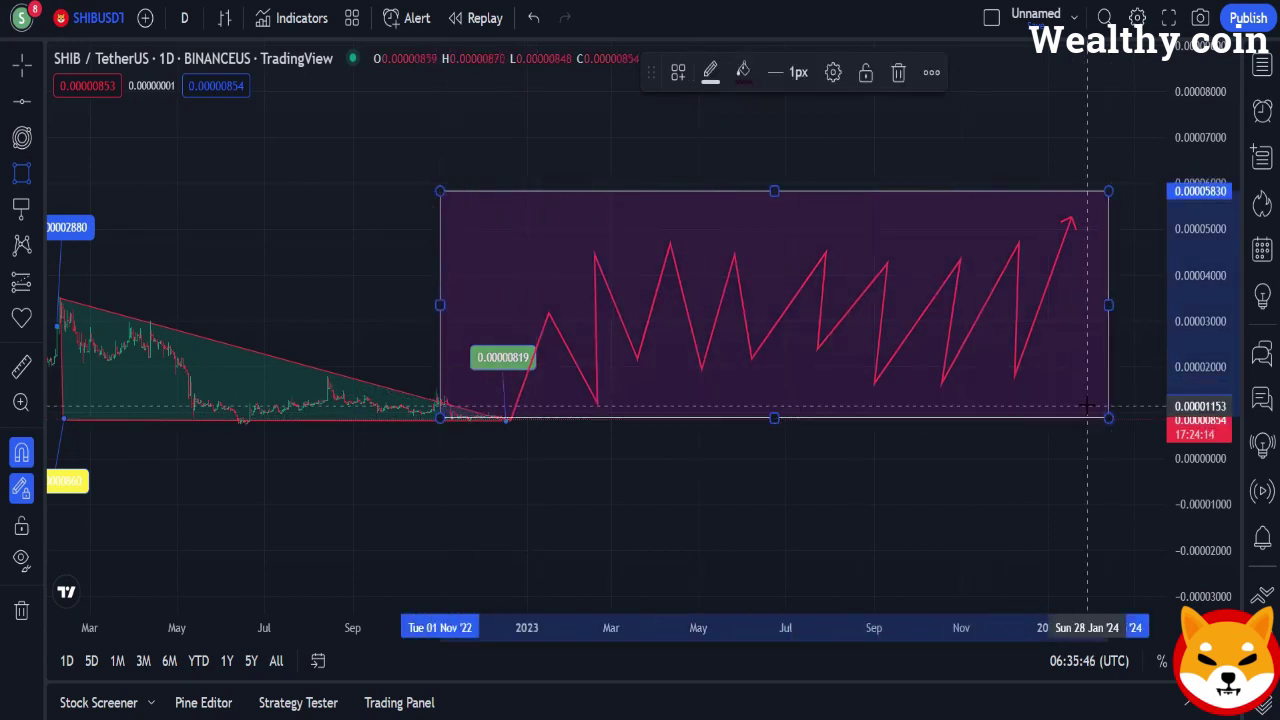
Draw Circles around the red path's first peak, the March 2023 trough at about 0.00002267 and the late-May peak at about 0.00004453.
click(20, 172)
click(88, 297)
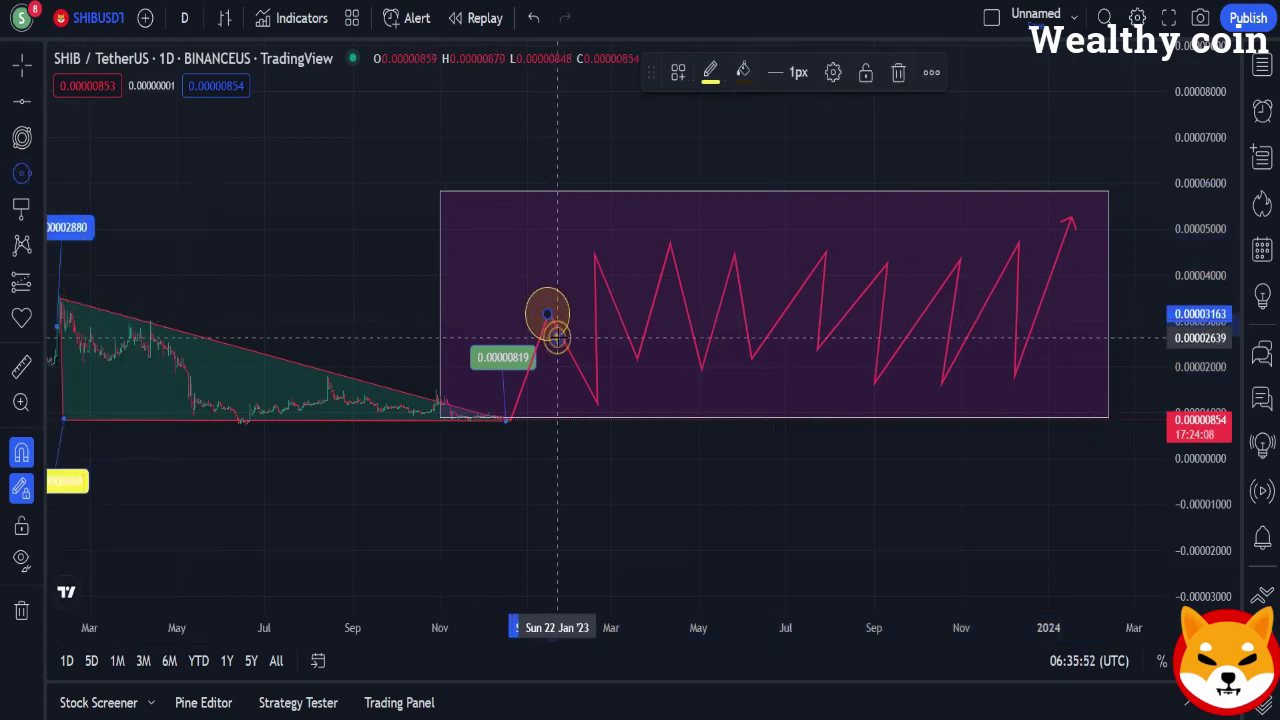
click(557, 337)
click(637, 355)
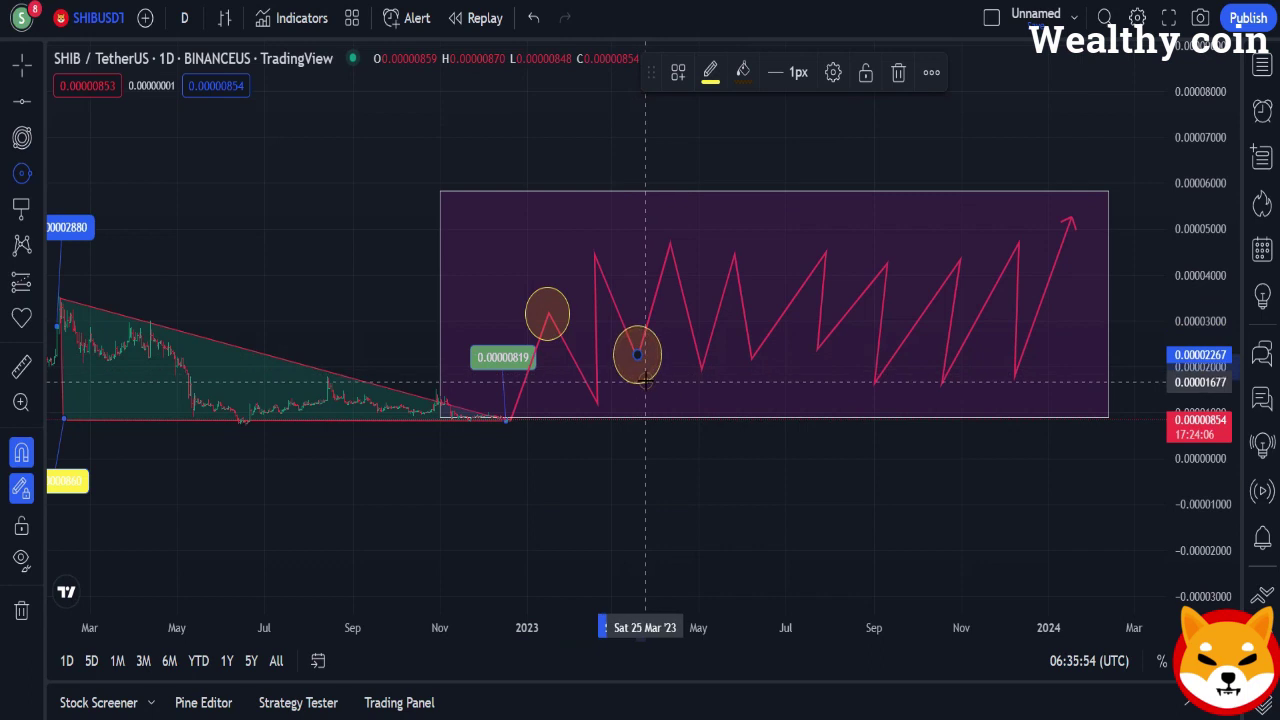
click(645, 381)
click(735, 254)
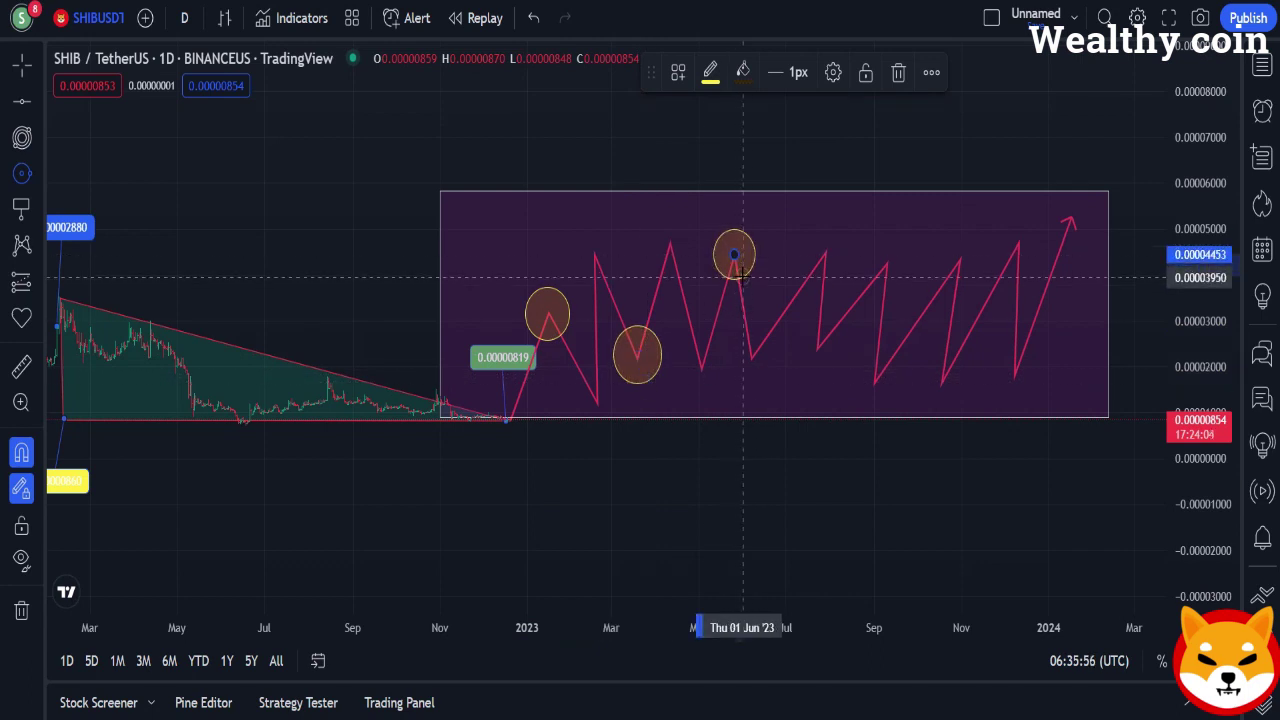
click(742, 278)
Draw Circles around the path's late-July trough, its peak at the start of November 2023, its December trough and the final arrowhead.
click(819, 341)
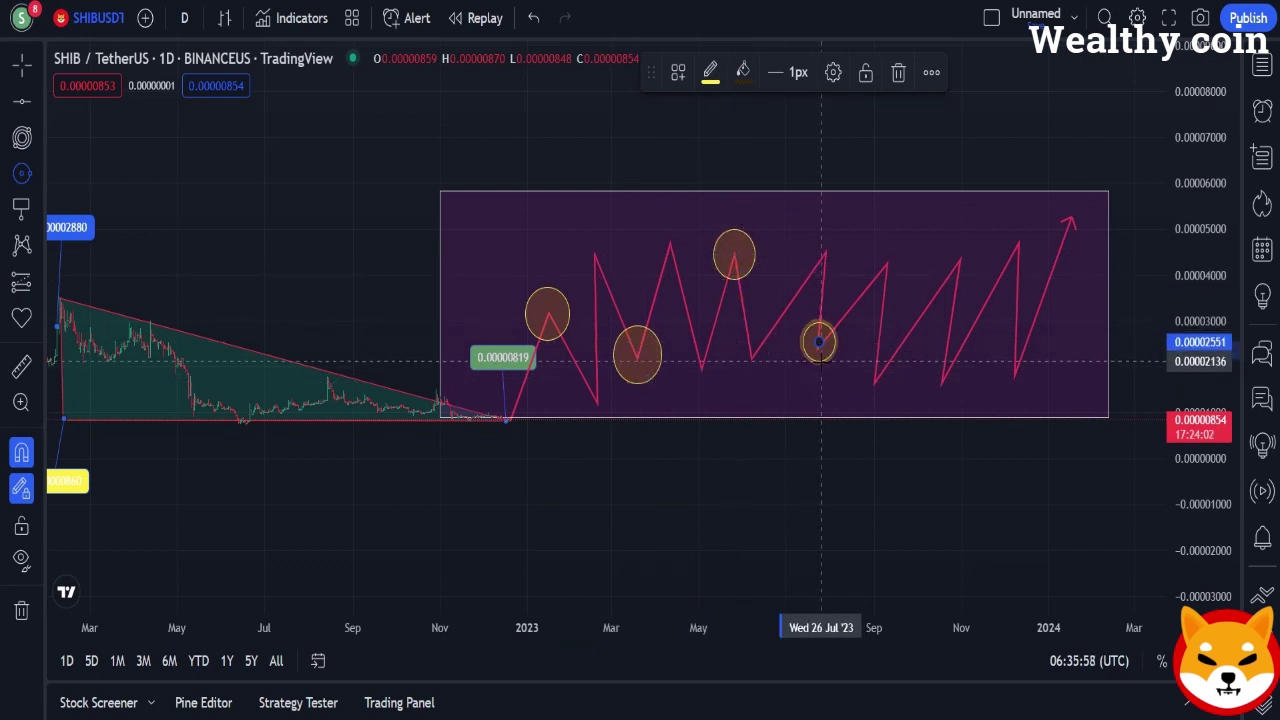
click(821, 366)
click(960, 259)
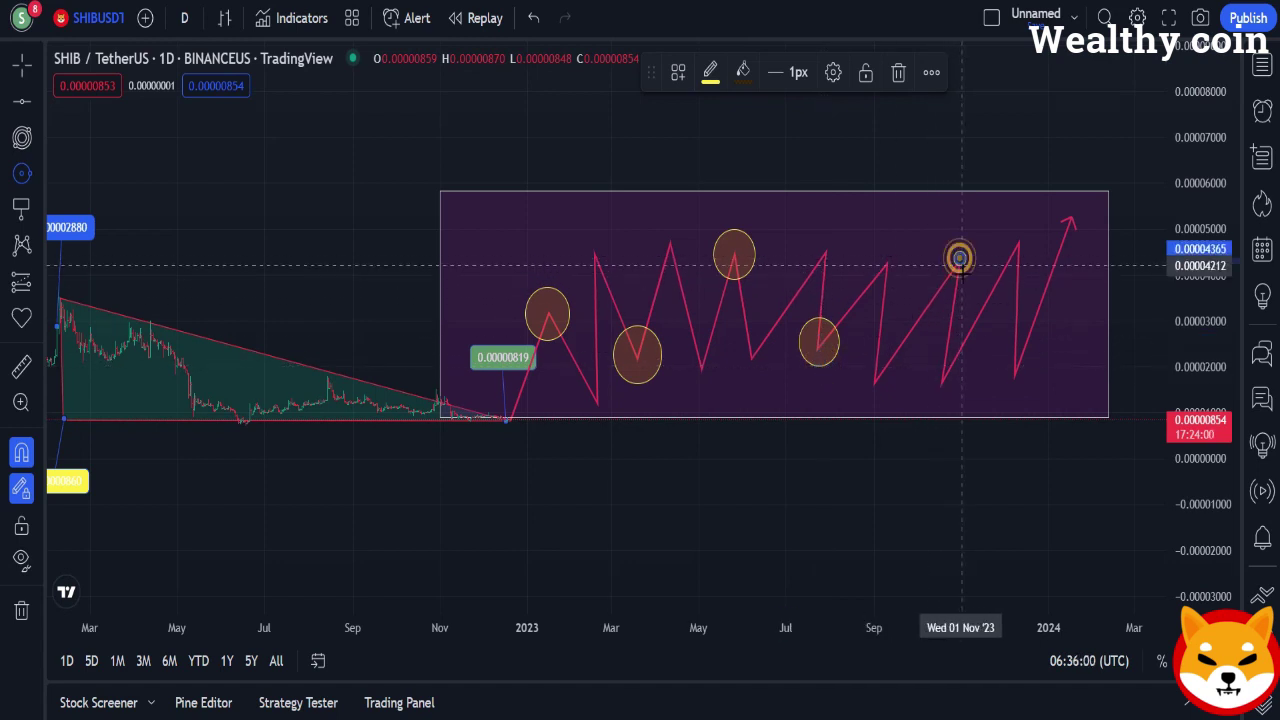
click(964, 281)
click(1015, 372)
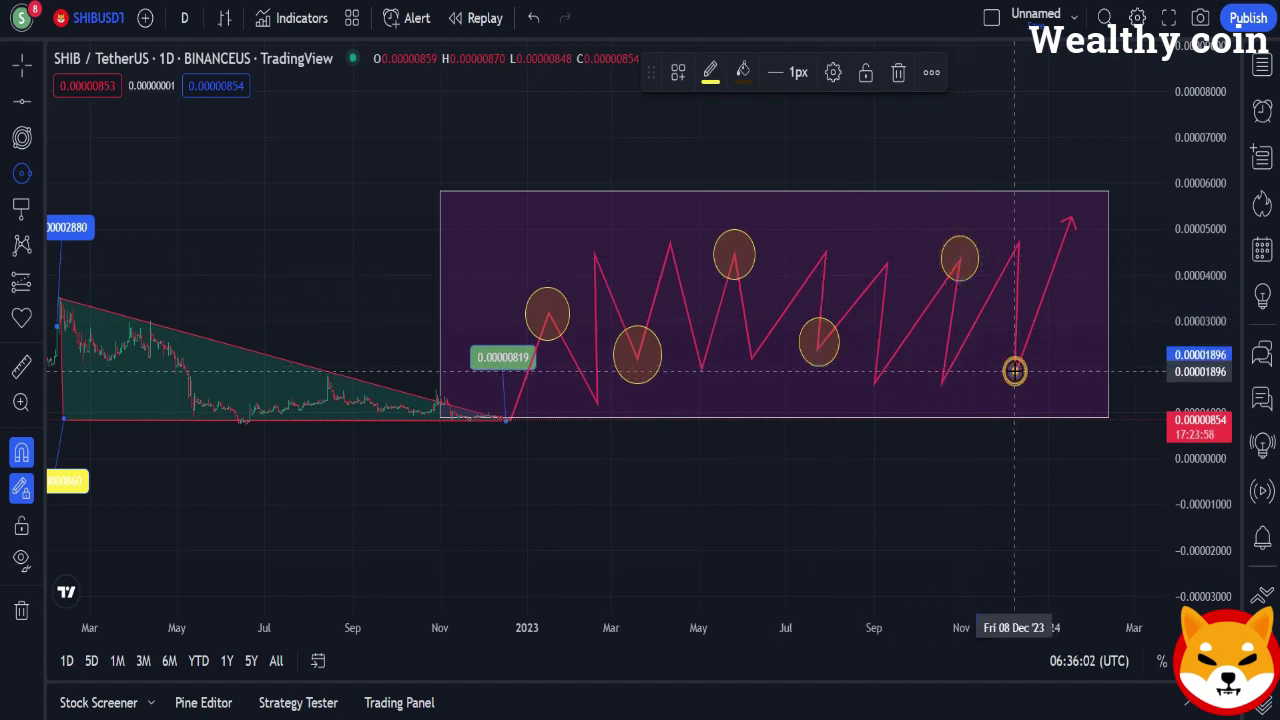
click(1022, 395)
click(1071, 217)
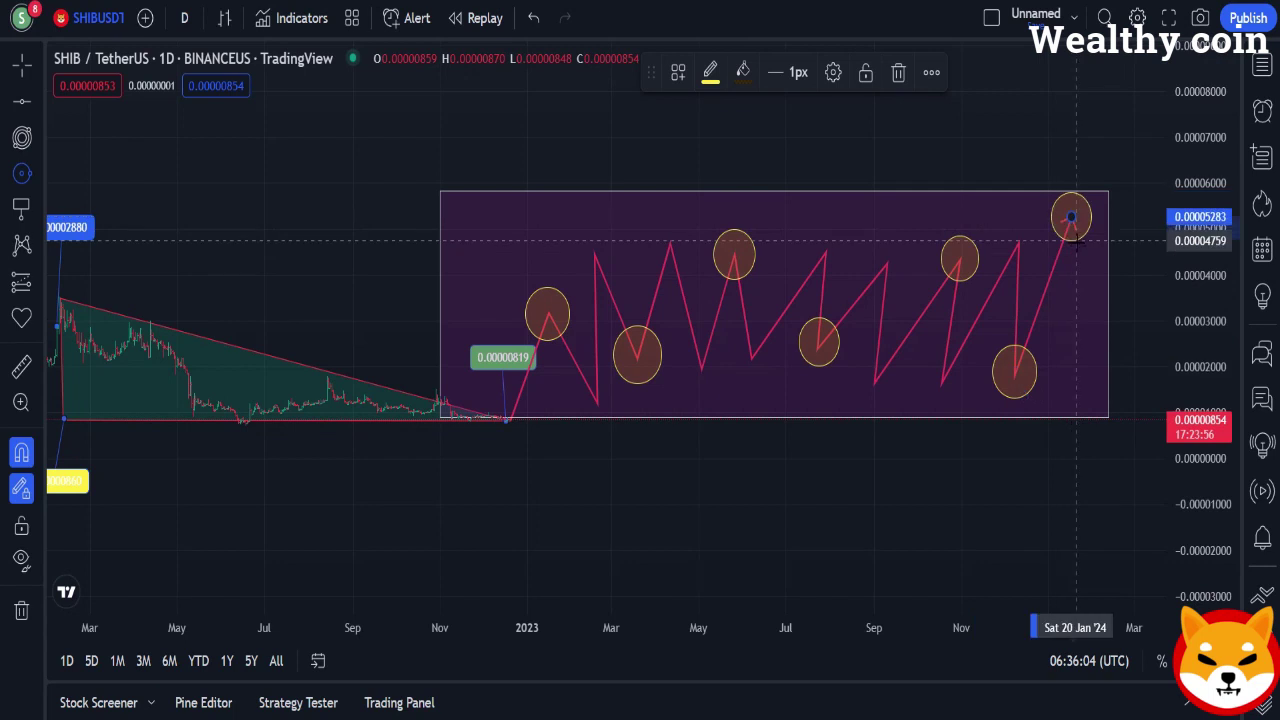
click(1079, 248)
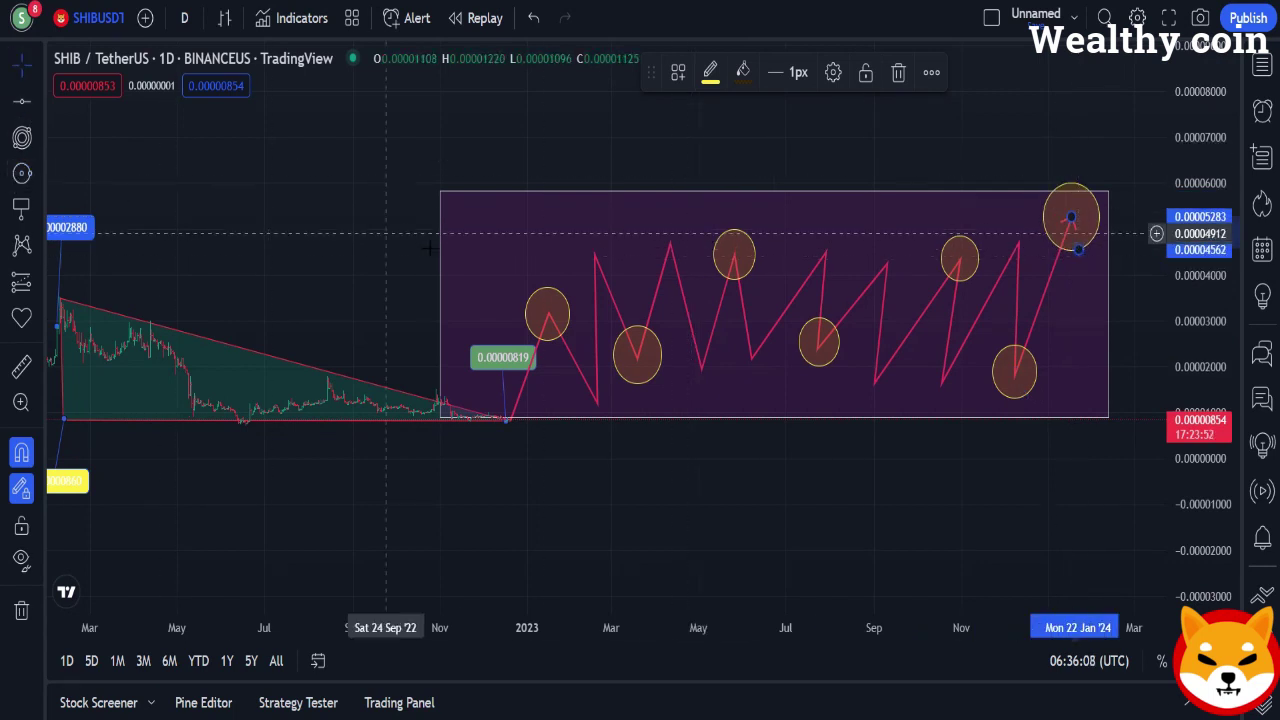
Place a Price Note at about 0.00003251 in the first circle, with its label up and to the left outside the rectangle.
click(17, 210)
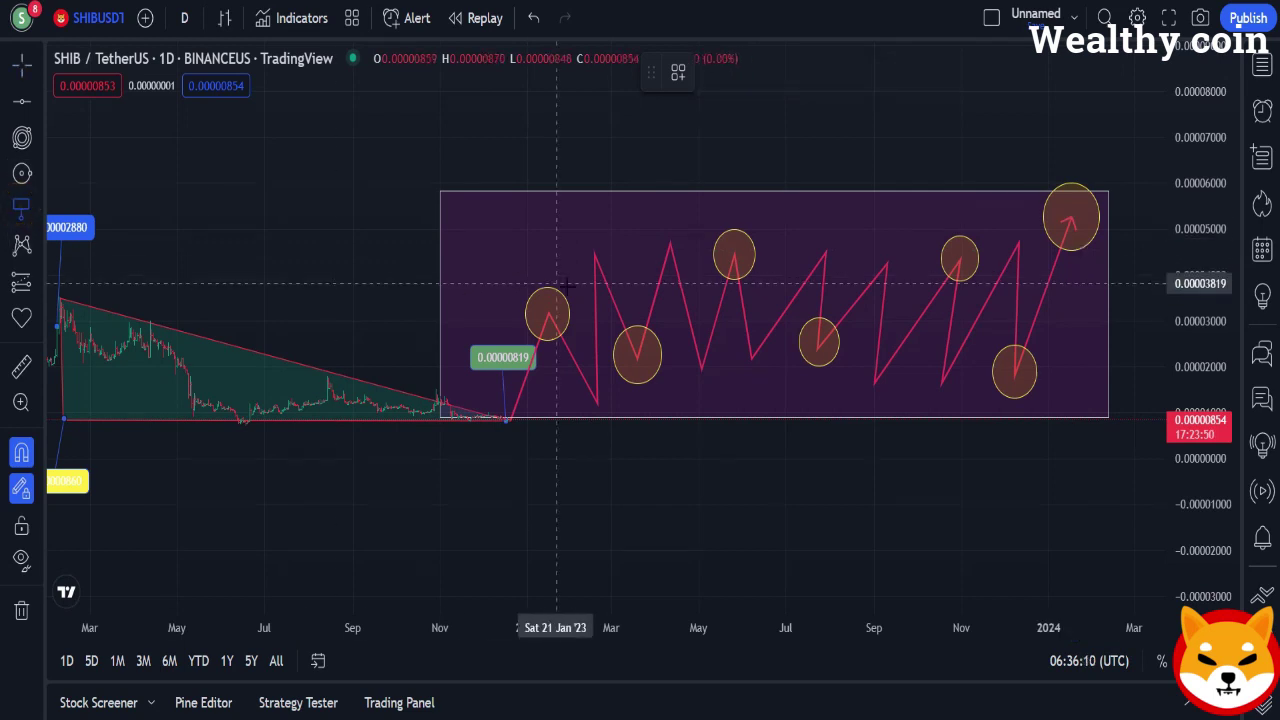
click(547, 309)
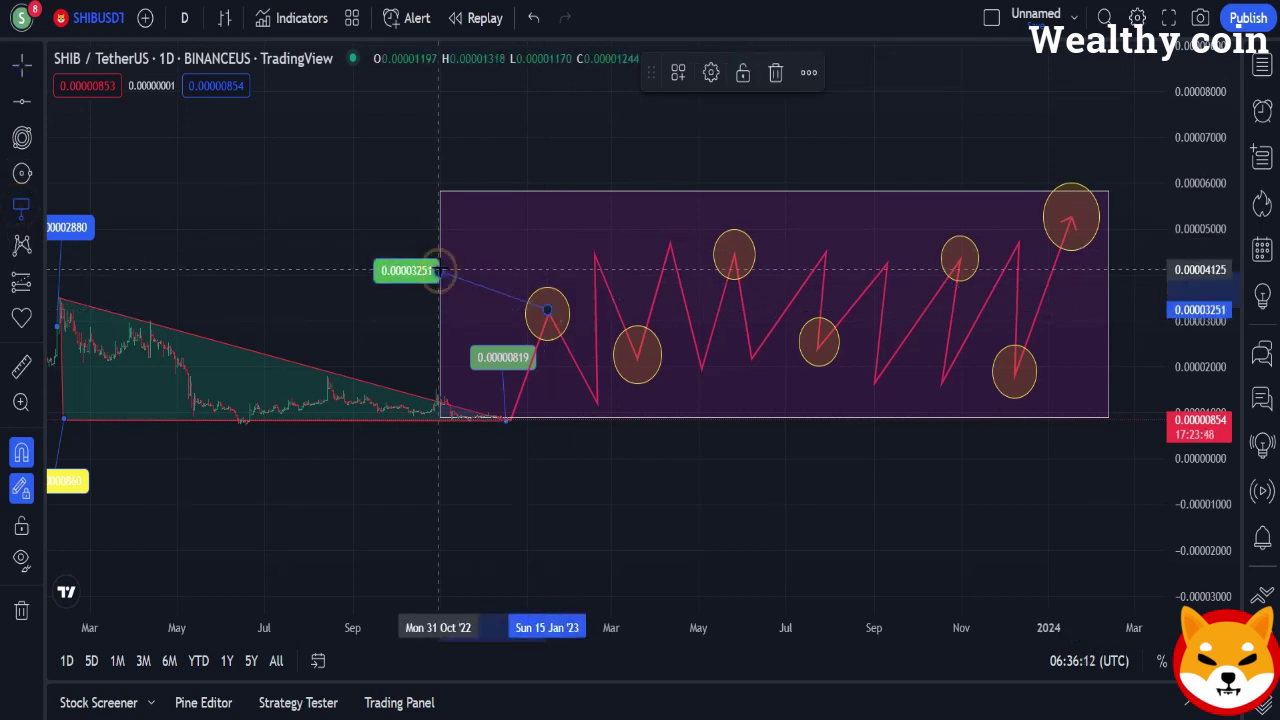
Add a Price Note at about 0.00002049 in the March 2023 circle with its label below the rectangle, and give the label an orange background.
click(637, 363)
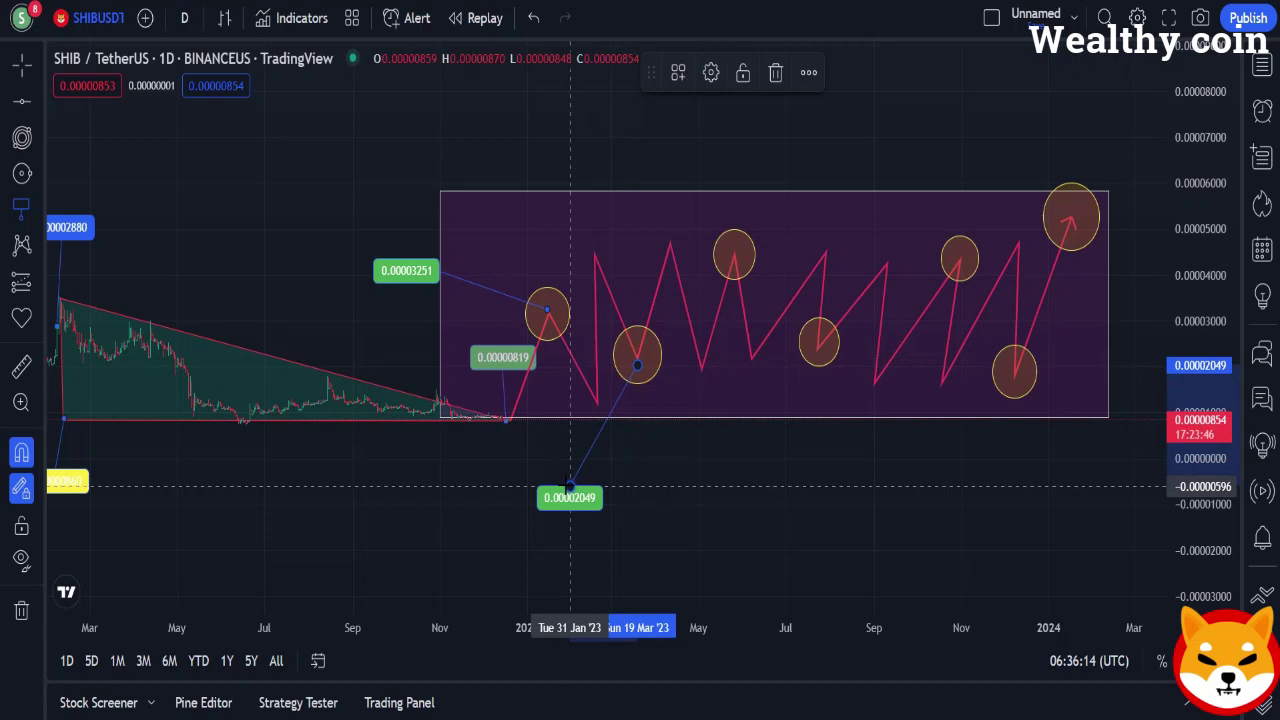
click(557, 487)
click(711, 72)
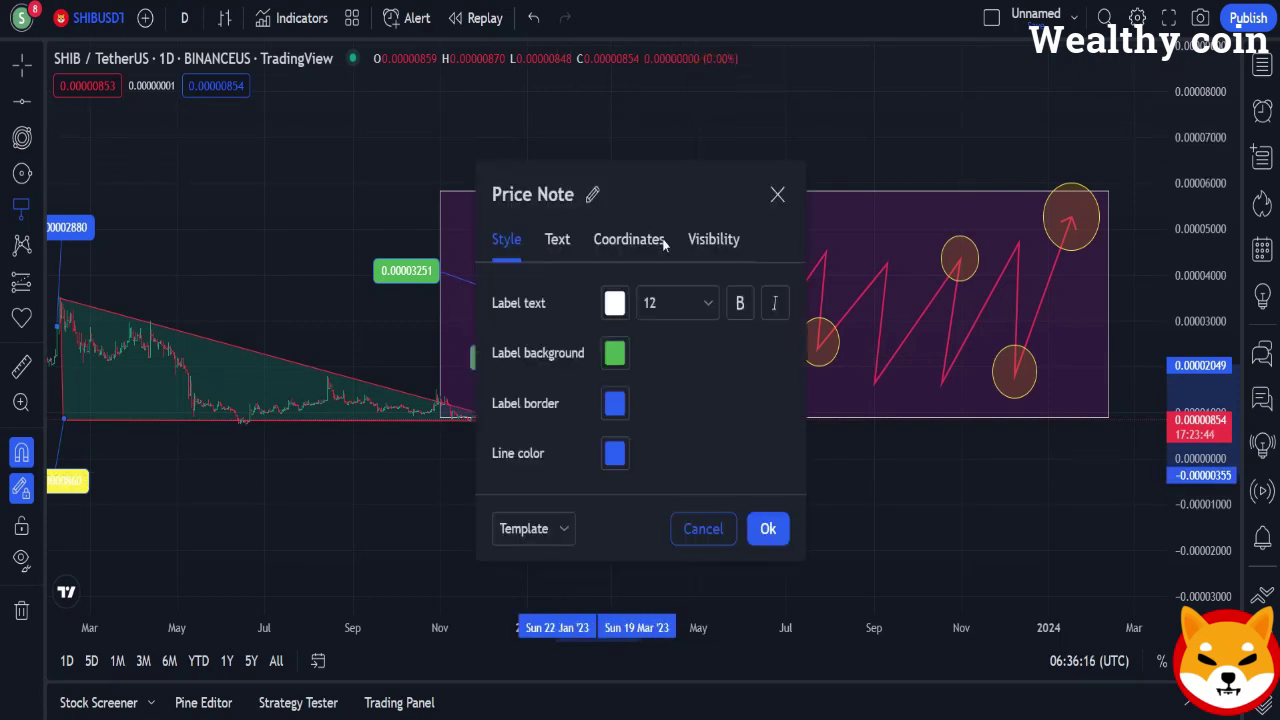
click(612, 354)
click(777, 194)
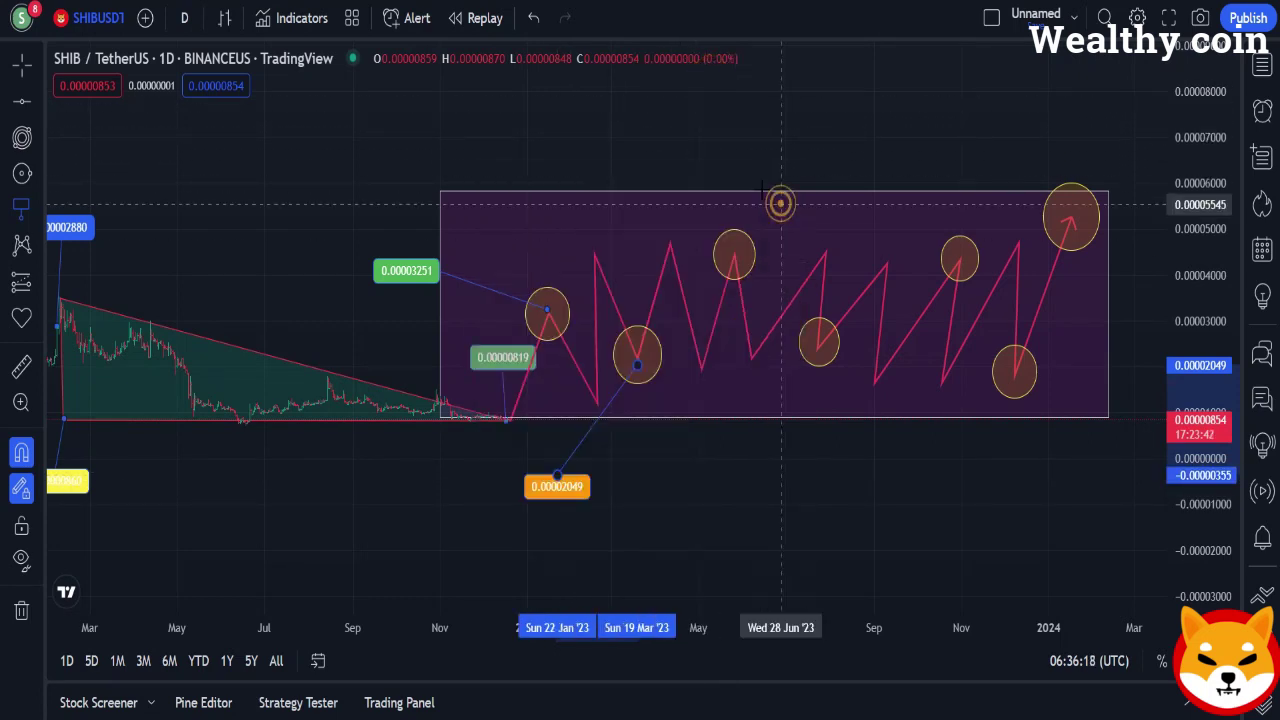
Add a Price Note at about 0.00004387 in the late-May circle with its label above at about 0.00006485, and give the label a purple background.
click(733, 257)
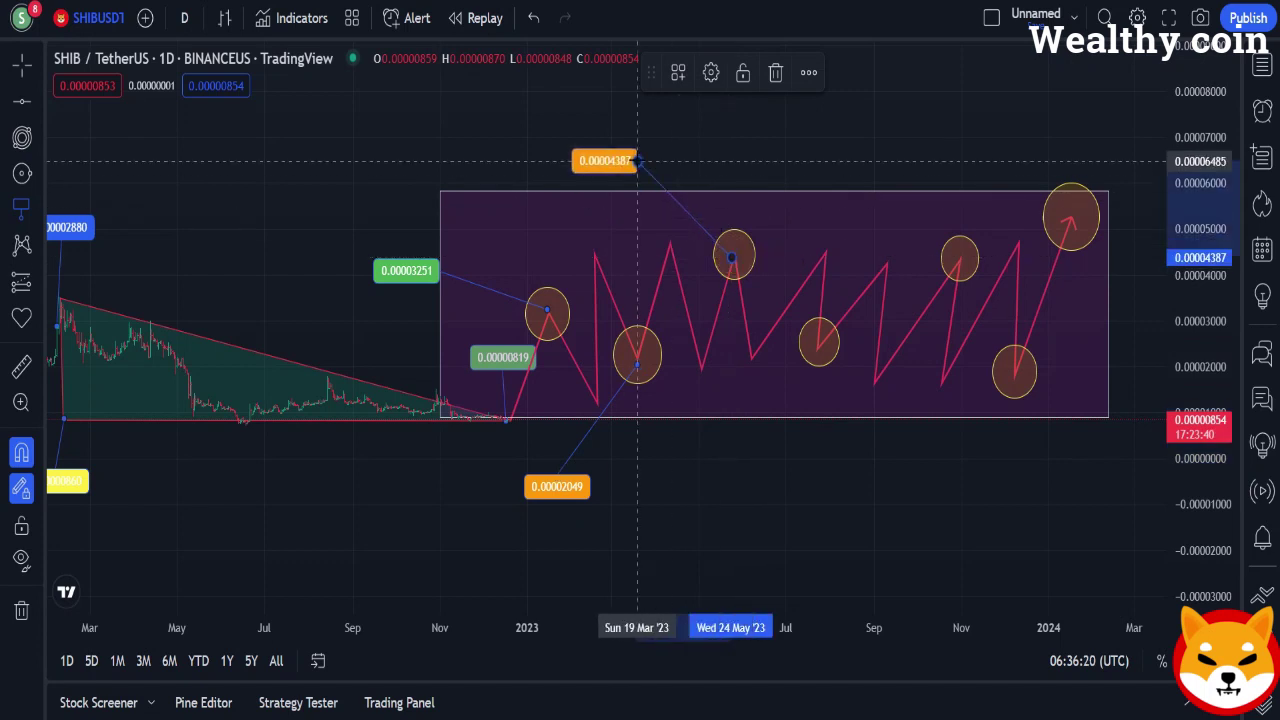
click(637, 160)
click(712, 74)
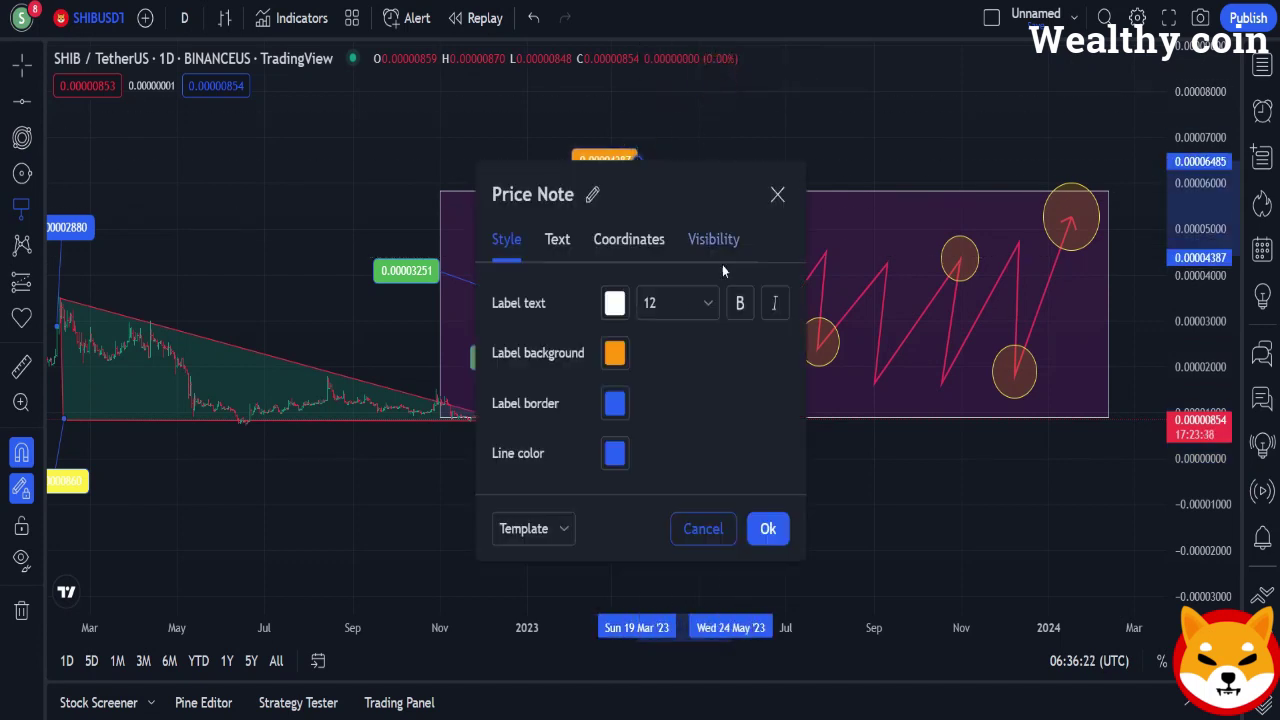
click(614, 352)
click(778, 195)
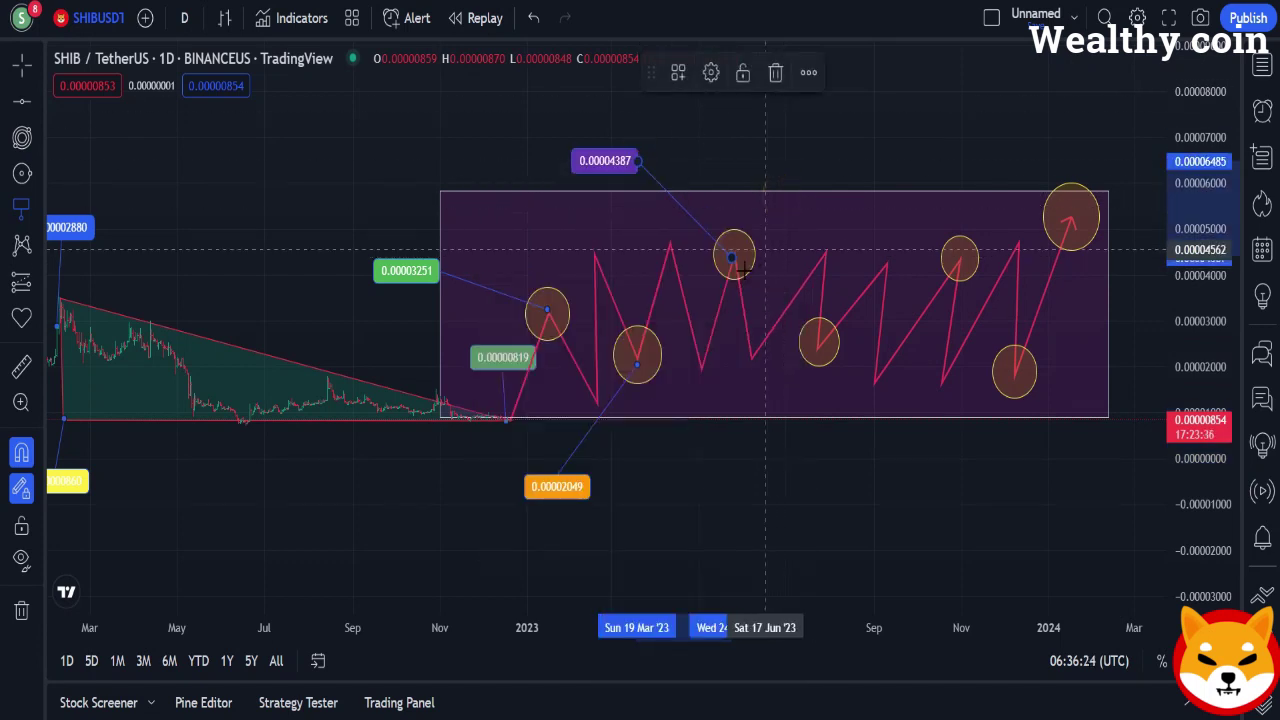
Add a second Price Note at about 0.00004431 in the late-May circle, label up and to the right at about 0.00007010, with a cyan background.
click(733, 255)
click(831, 137)
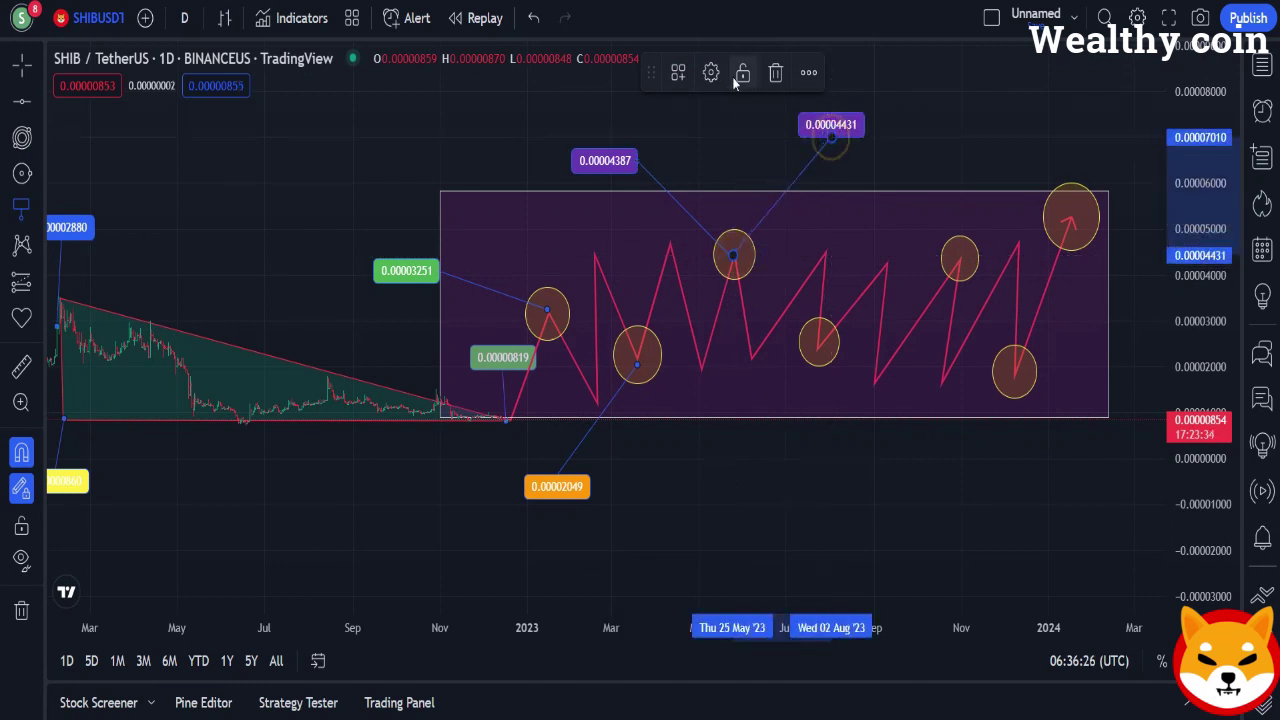
click(712, 72)
click(614, 353)
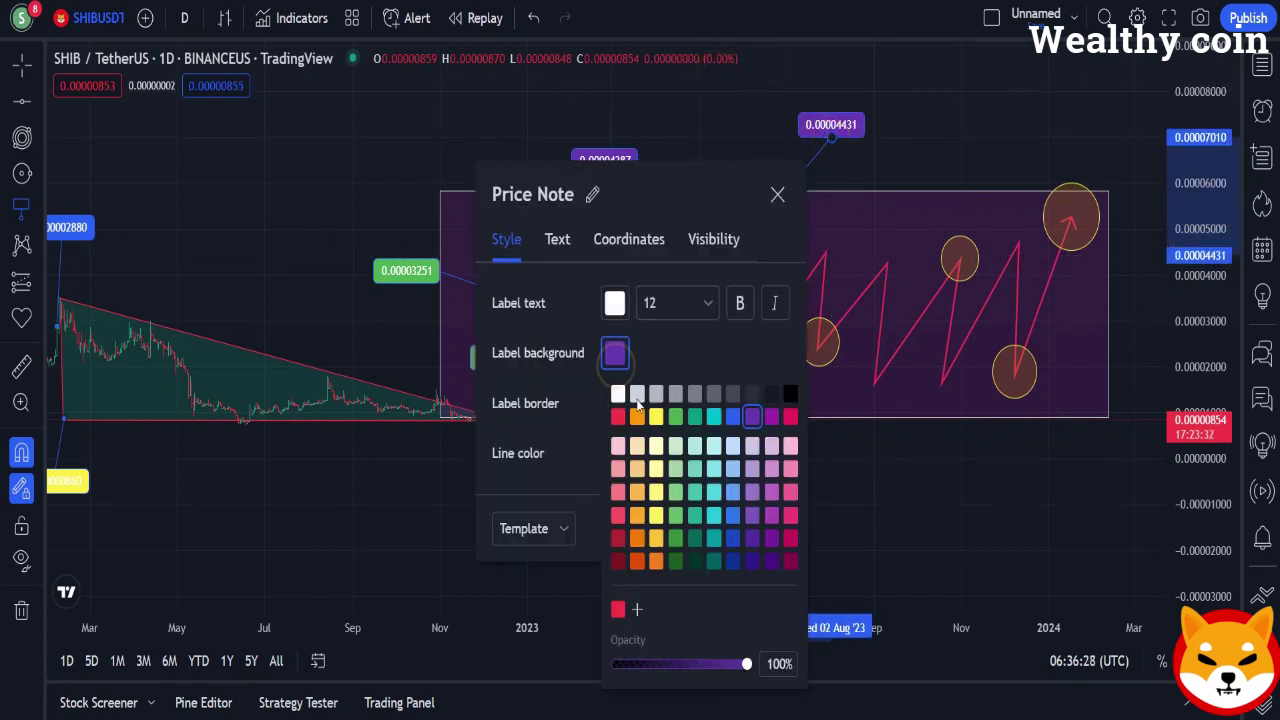
click(713, 416)
click(777, 194)
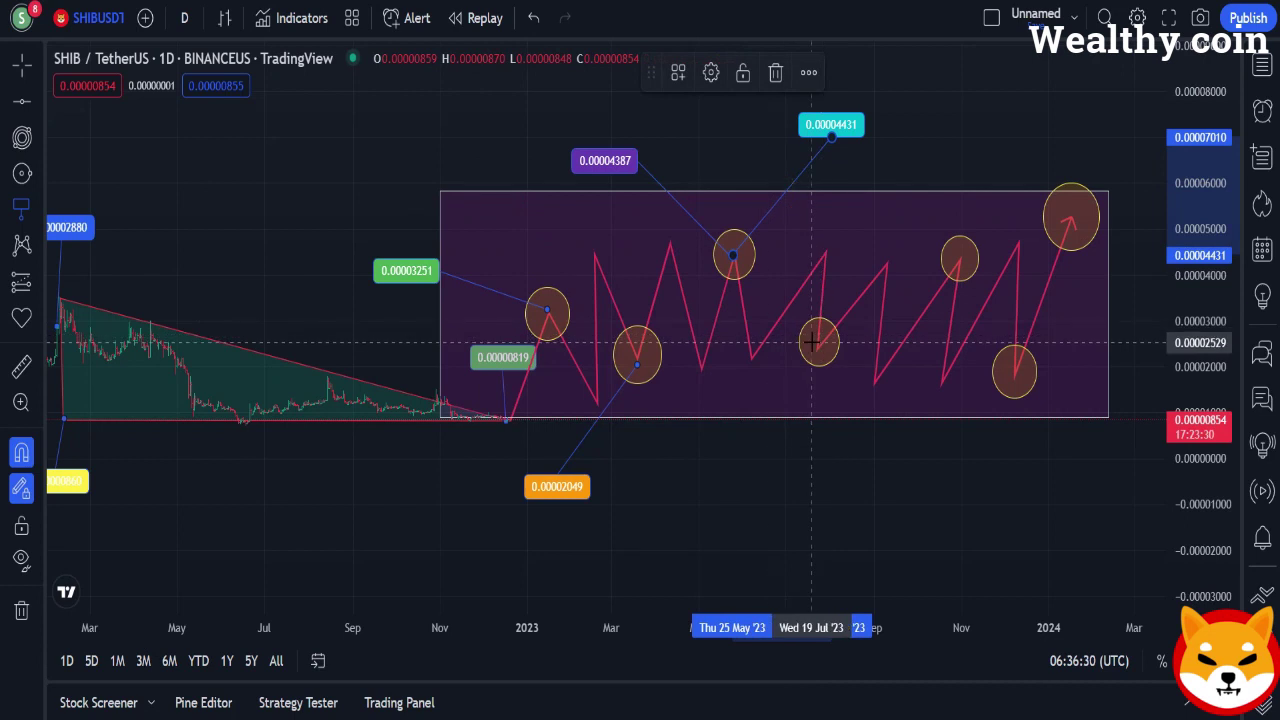
Add a Price Note at about 0.00002442 in the late-July circle with its label below the rectangle, and give the label a light purple background.
drag(812, 342, 674, 468)
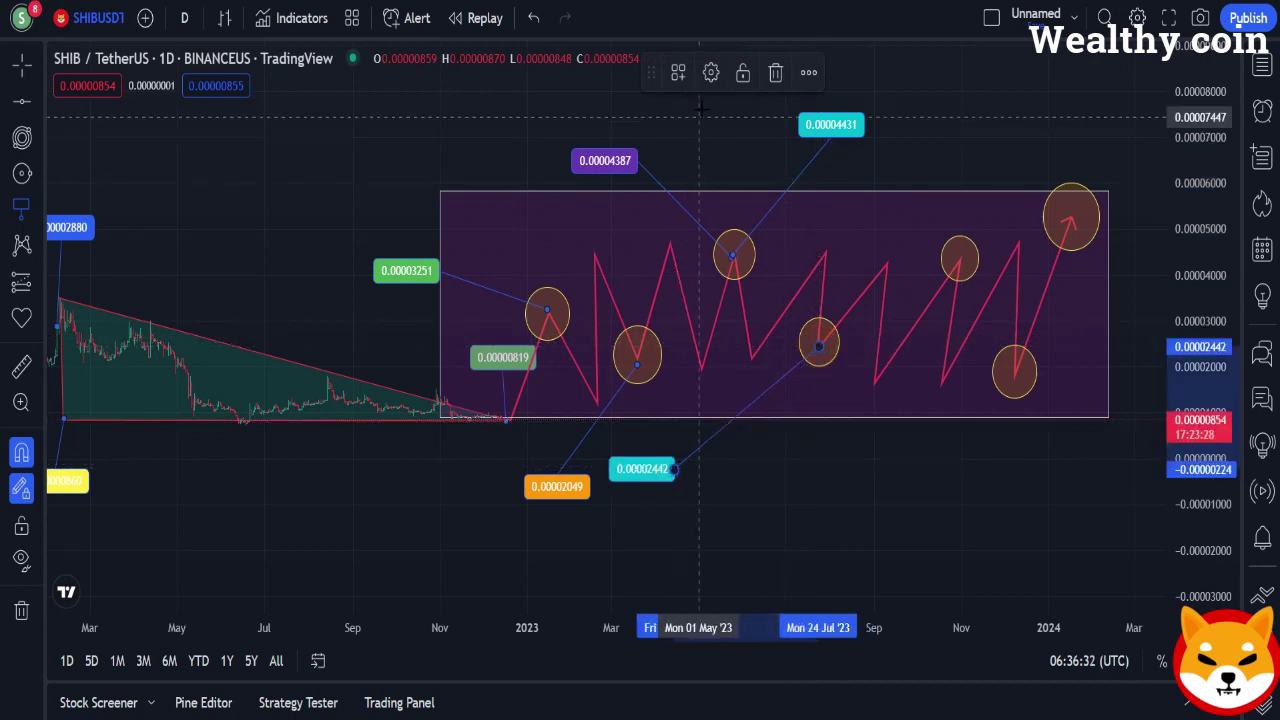
click(711, 72)
click(614, 352)
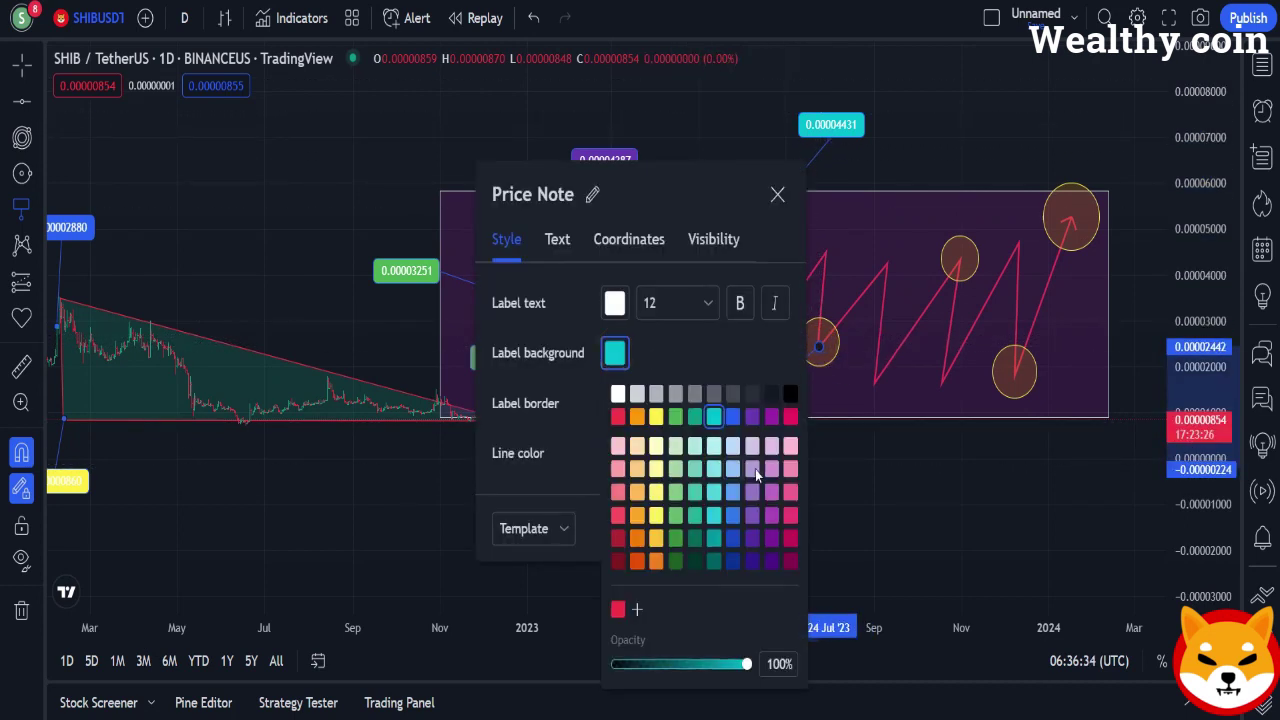
click(777, 194)
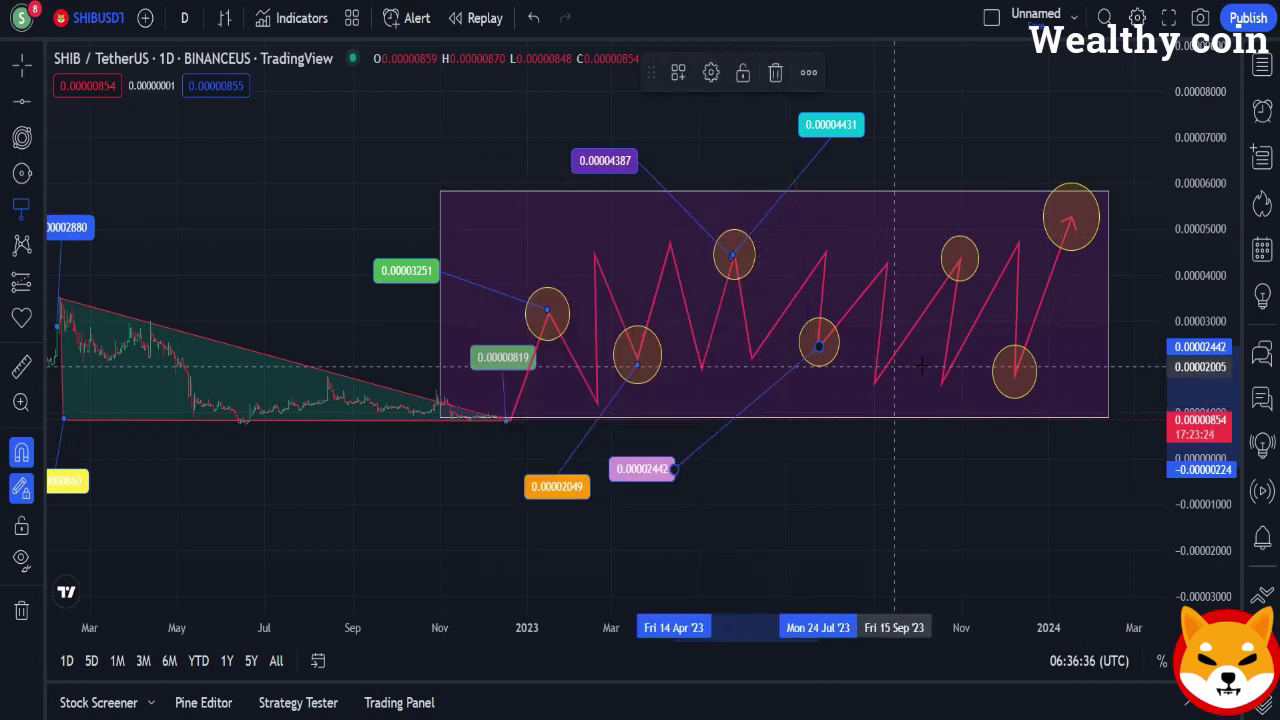
Add a Price Note at about 0.00004343 in the November 2023 circle with its label above the rectangle, and give the label a very dark green background.
drag(959, 259, 931, 138)
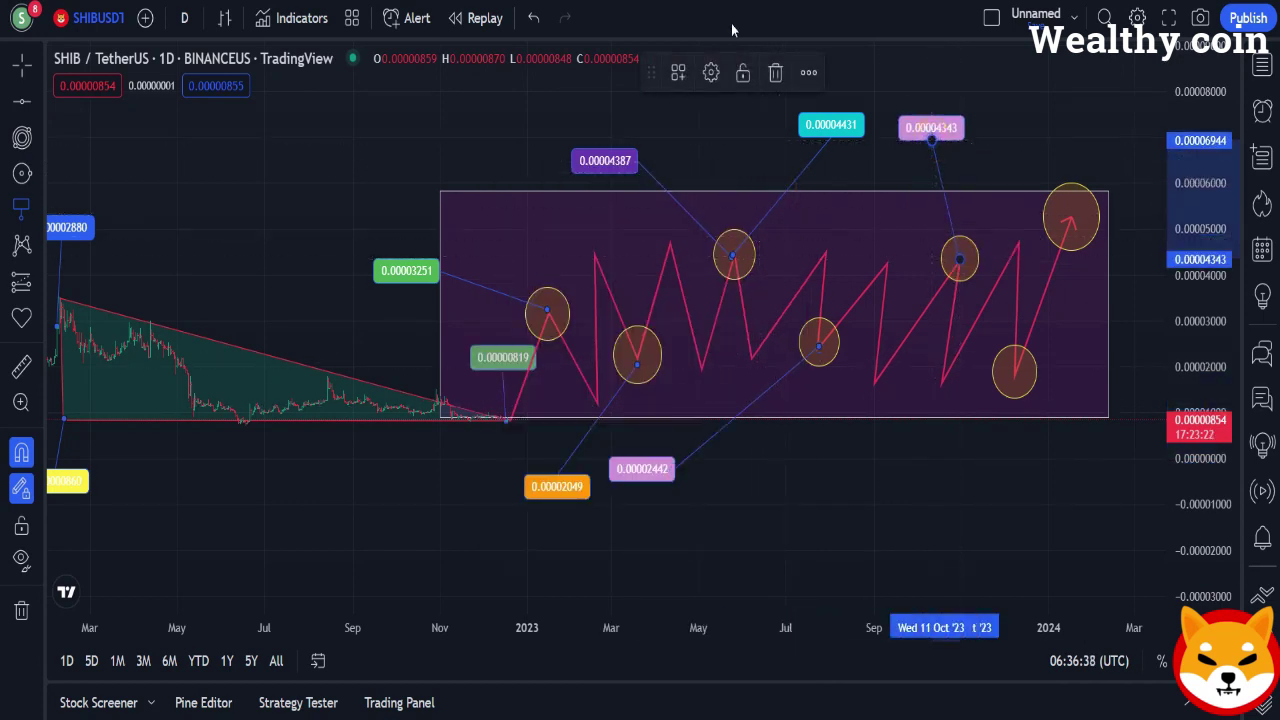
click(711, 72)
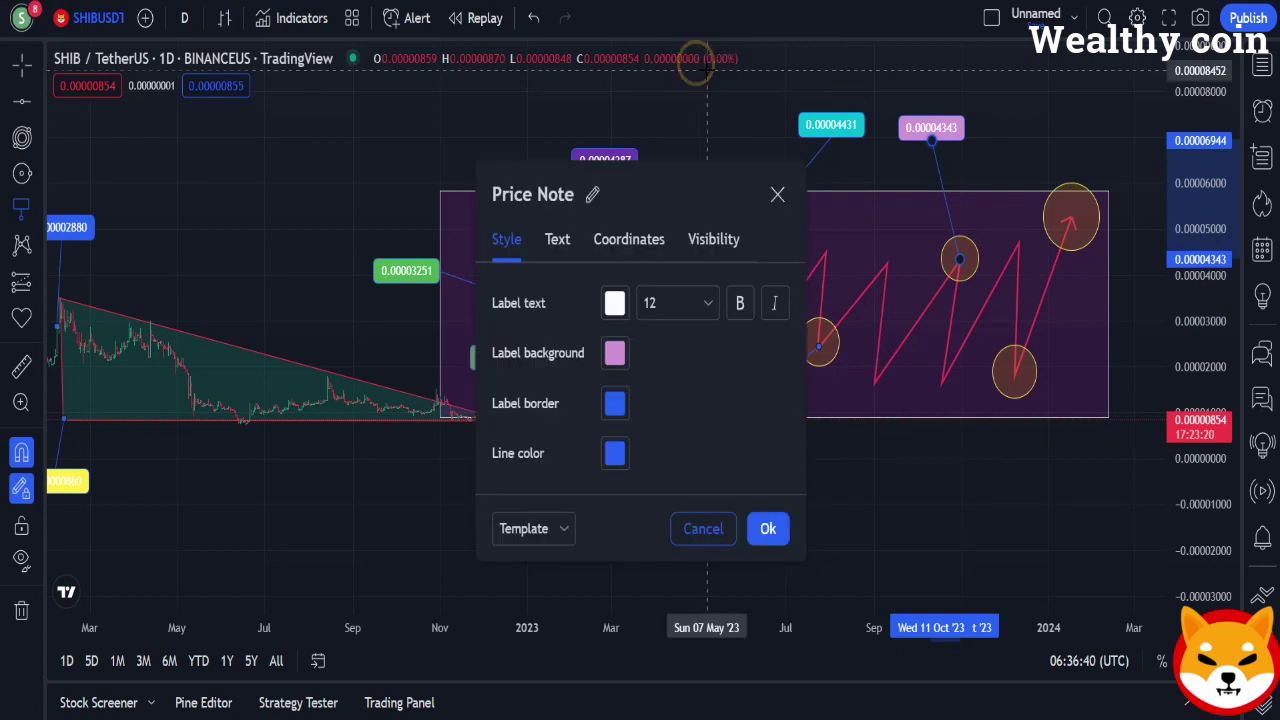
click(614, 353)
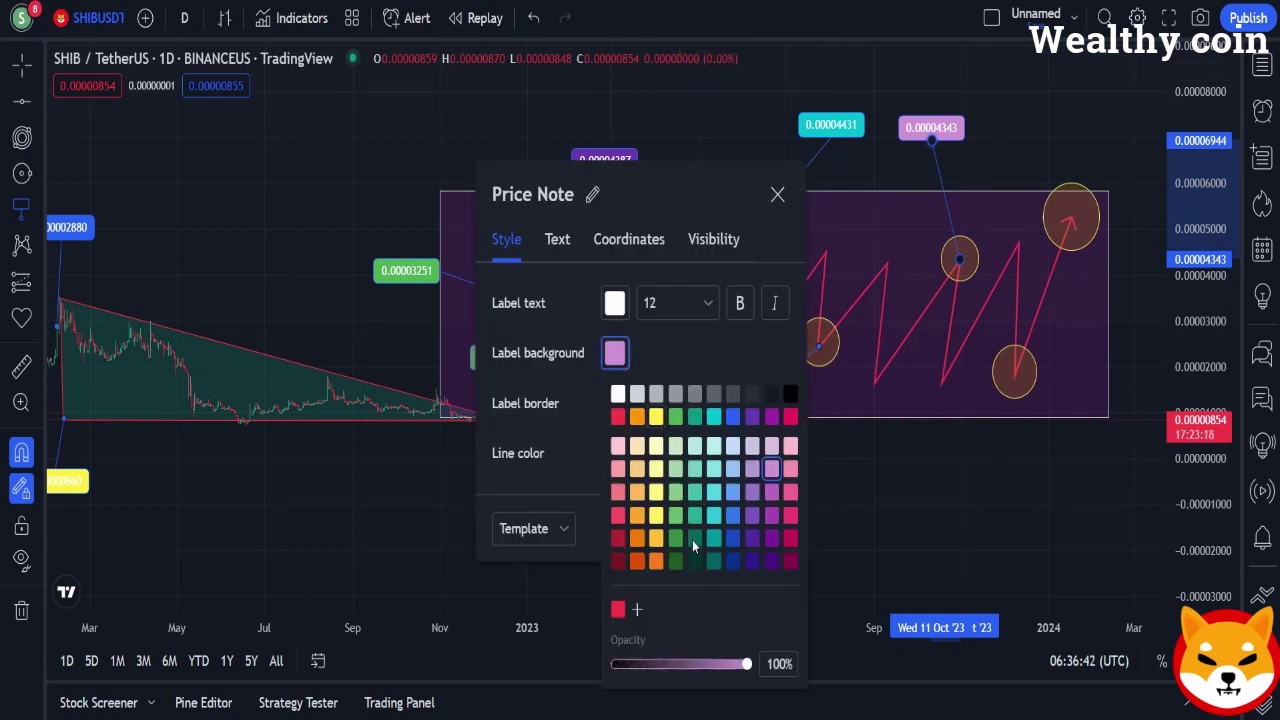
click(778, 195)
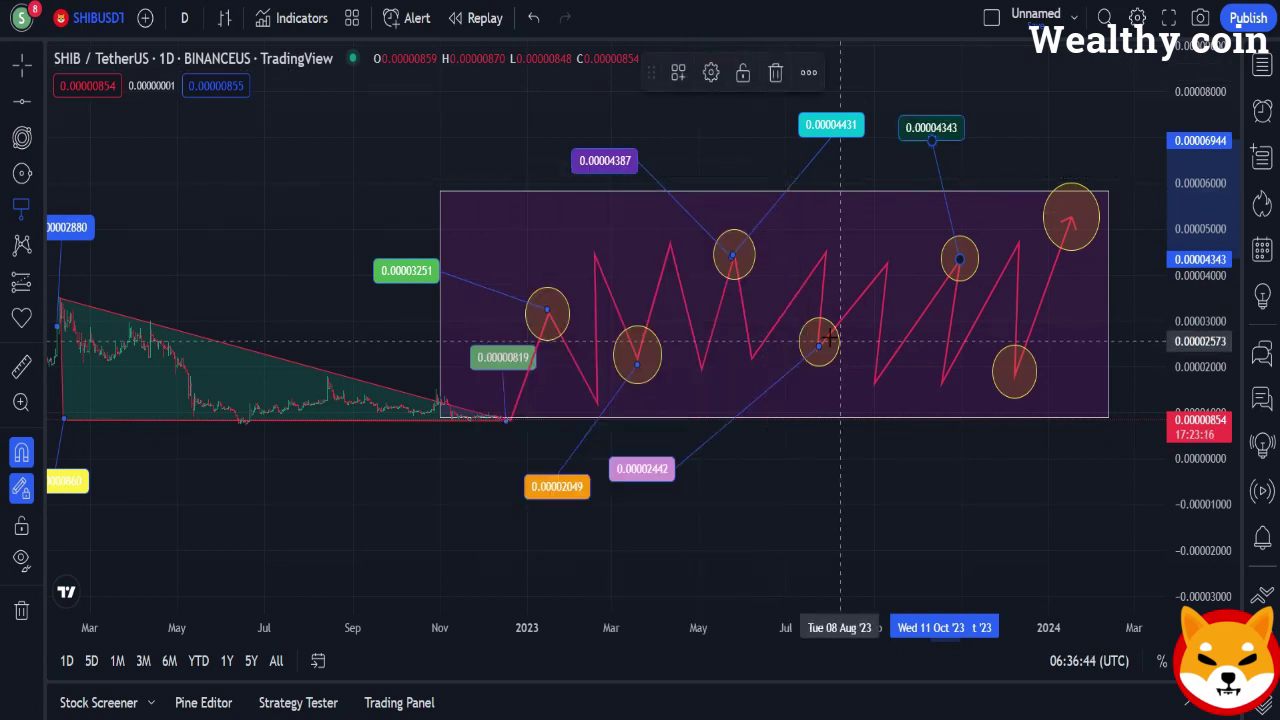
Add a Price Note at about 0.00001852 in the December 2023 circle with its label below the rectangle, and give the label a teal-green background.
drag(1016, 374, 921, 465)
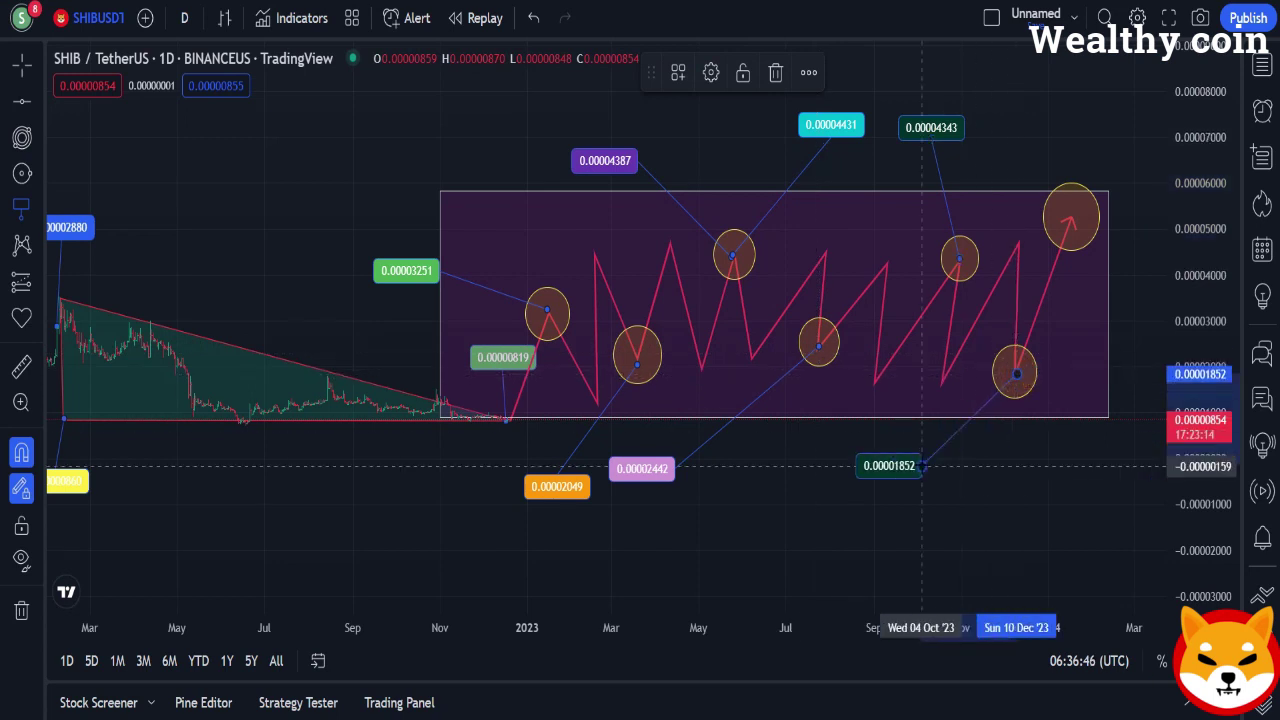
click(711, 72)
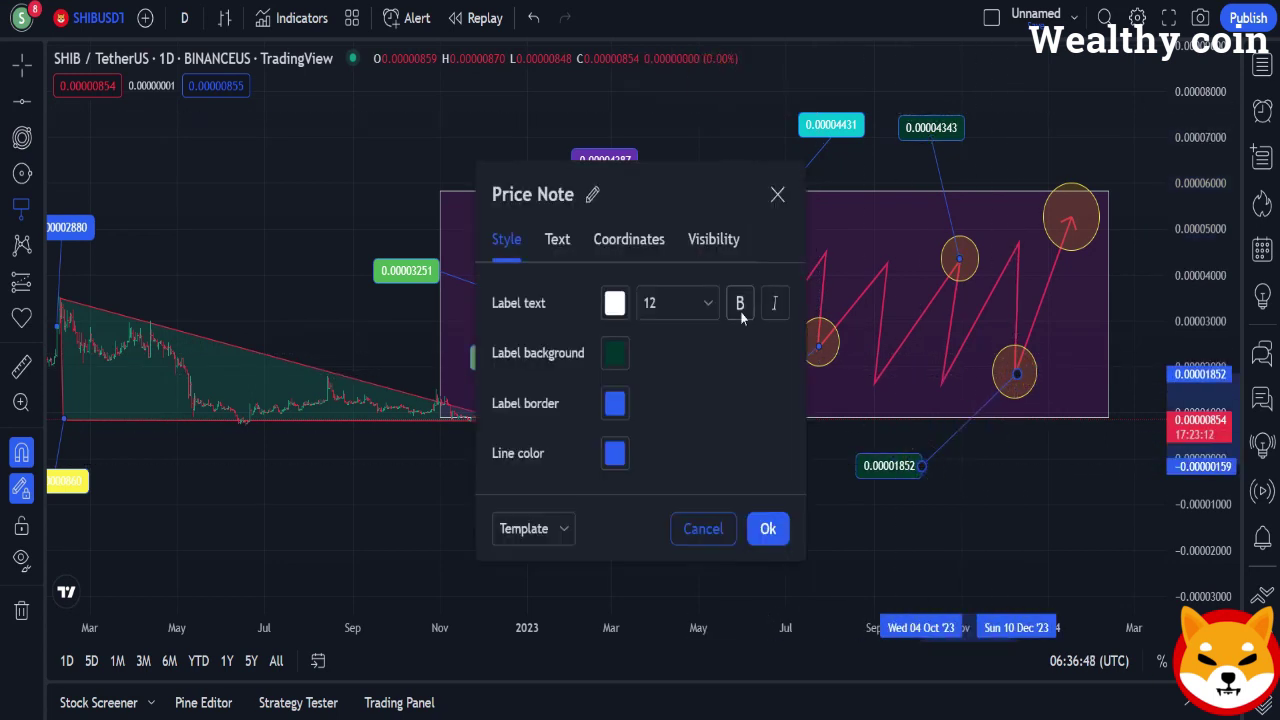
click(616, 353)
click(693, 537)
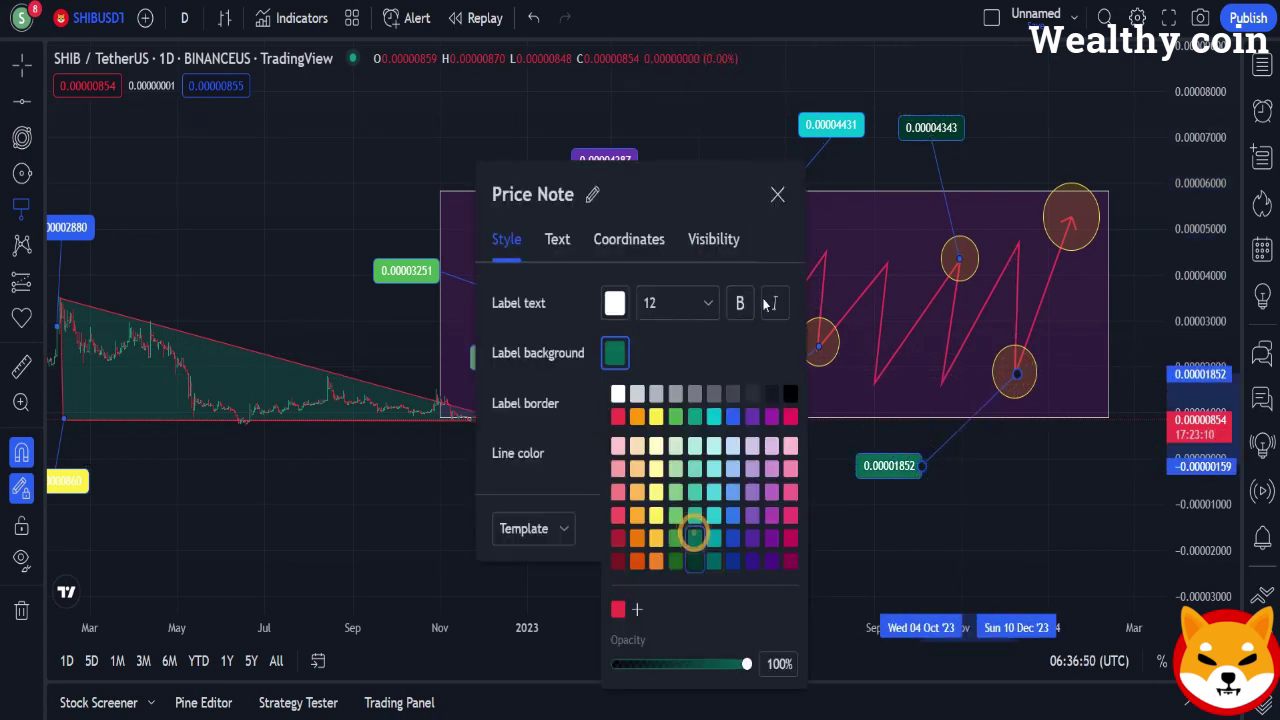
click(777, 195)
Add a Price Note at about 0.00005130 in the January 2024 circle with its label above at about 0.00007359, and give the label a bright green background.
click(1070, 222)
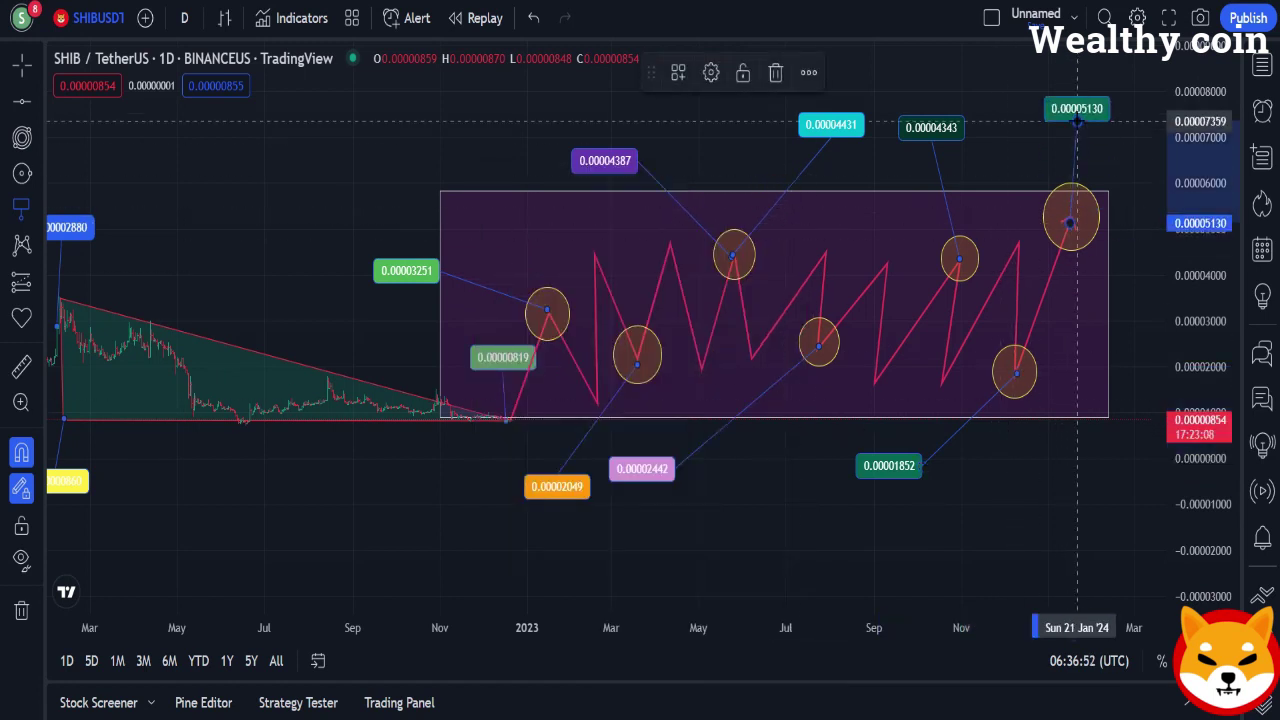
click(1077, 121)
click(711, 72)
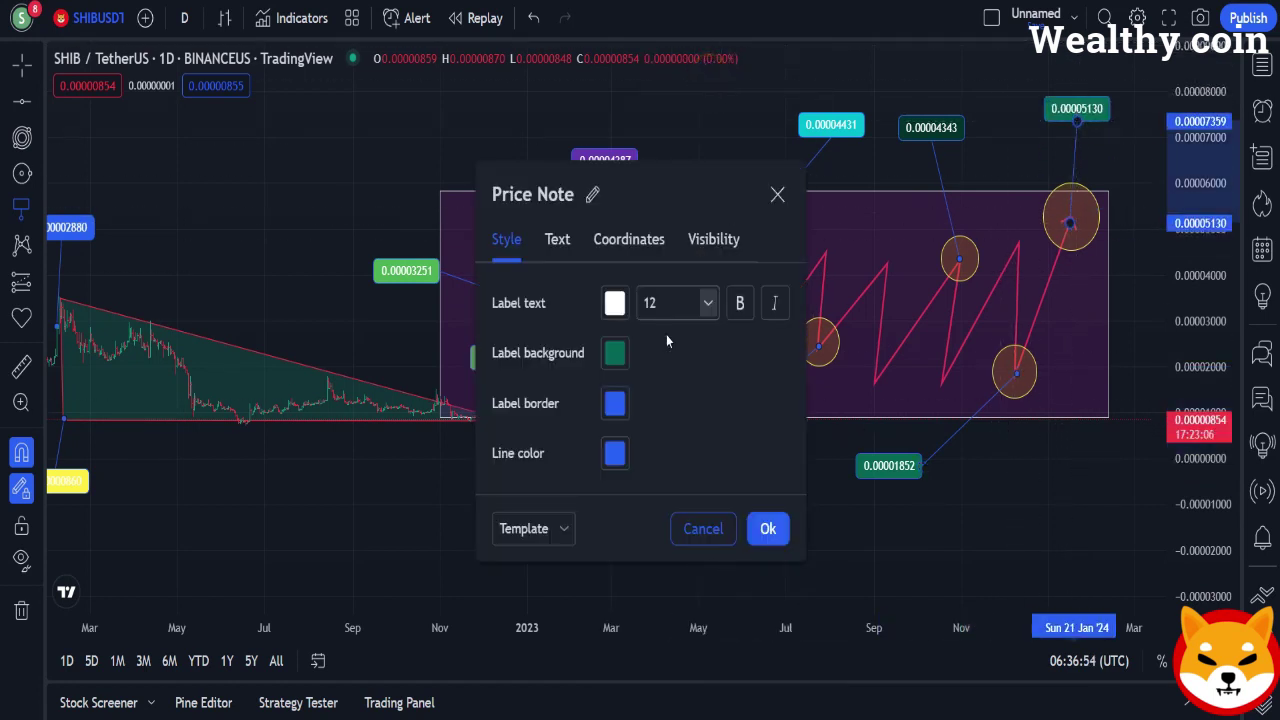
click(612, 353)
click(675, 417)
click(777, 194)
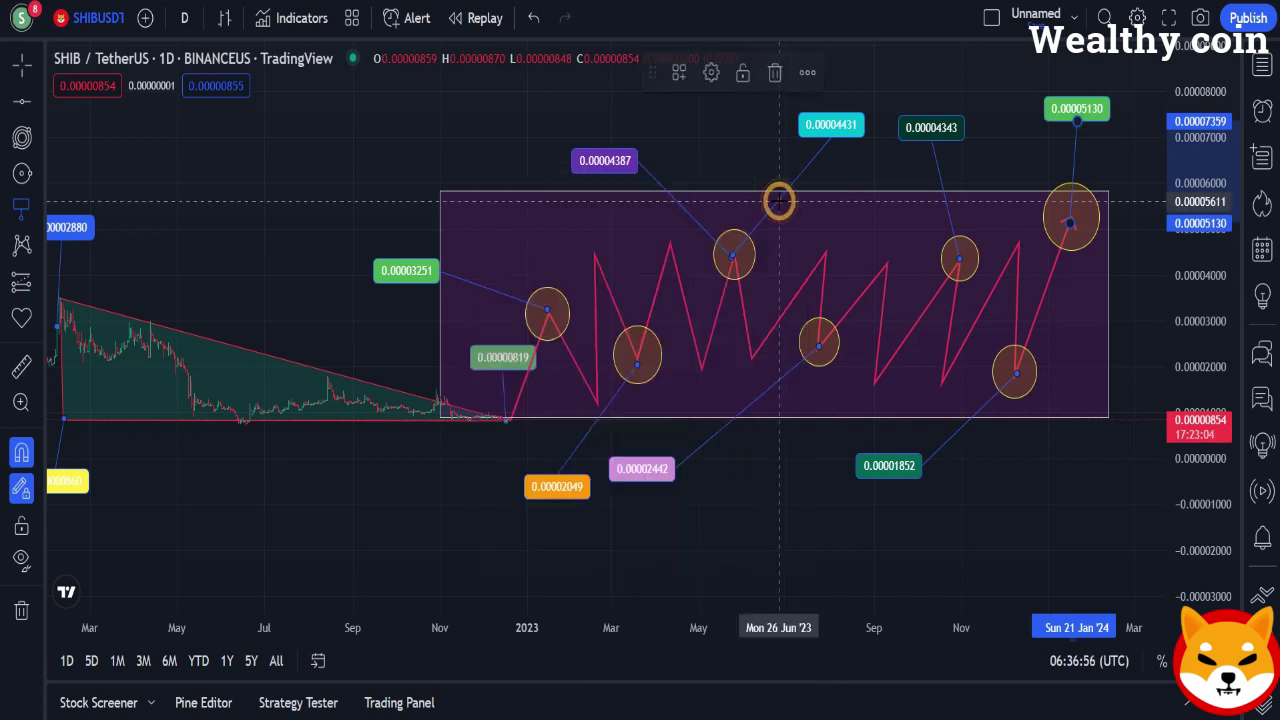
Draw a Gann Box around the rectangle from about 0.00007259 on 2 September 2022 to about −0.00001073 on 13 March 2024.
scroll(1202, 180, down, 3)
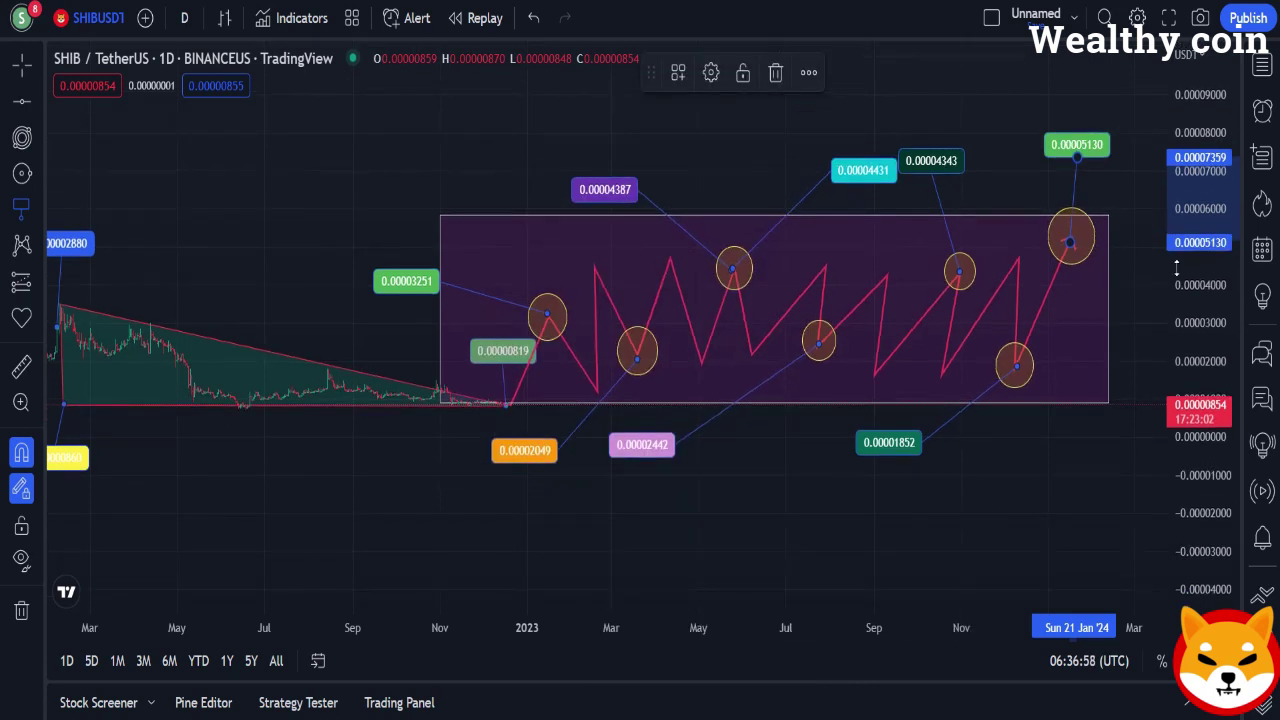
drag(261, 150, 183, 172)
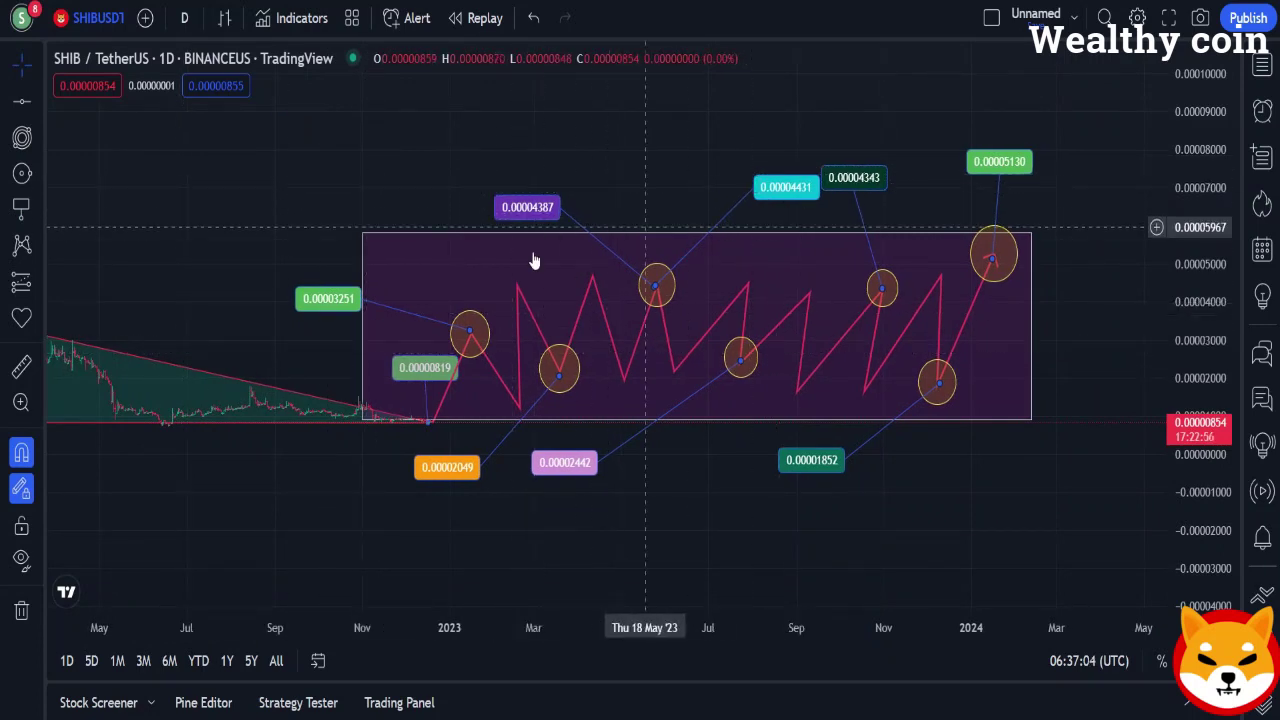
click(27, 145)
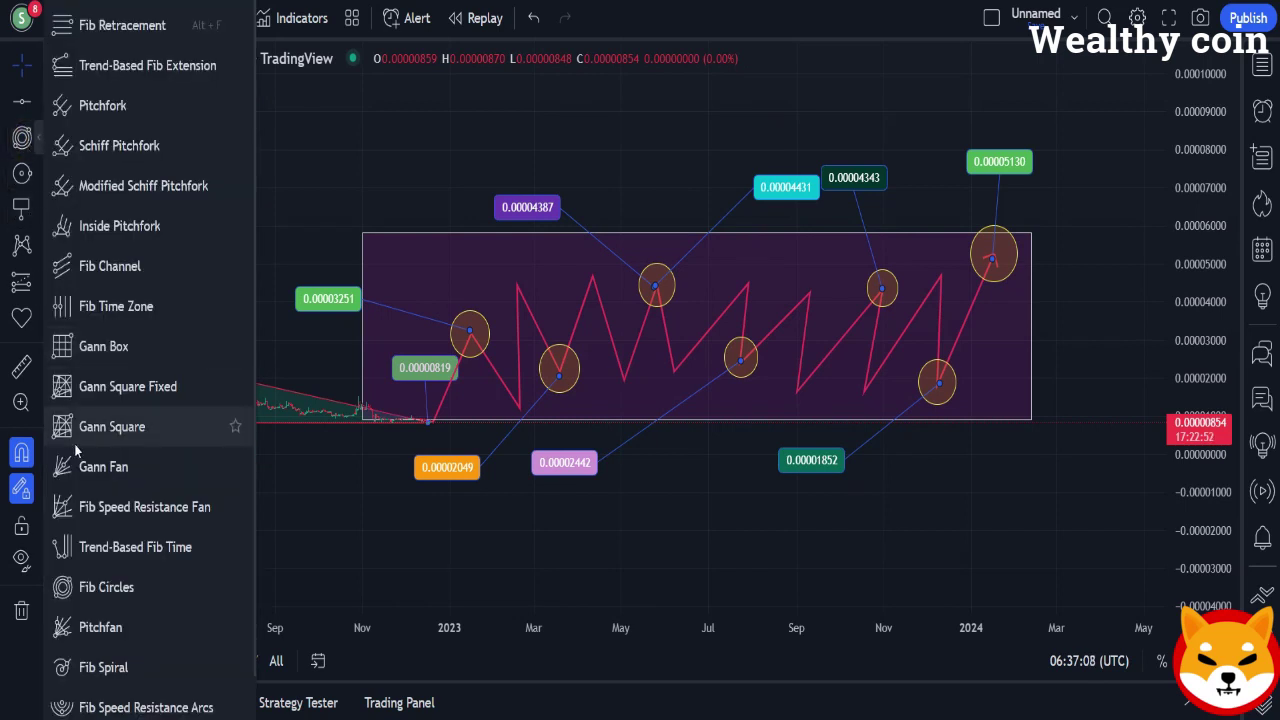
click(82, 345)
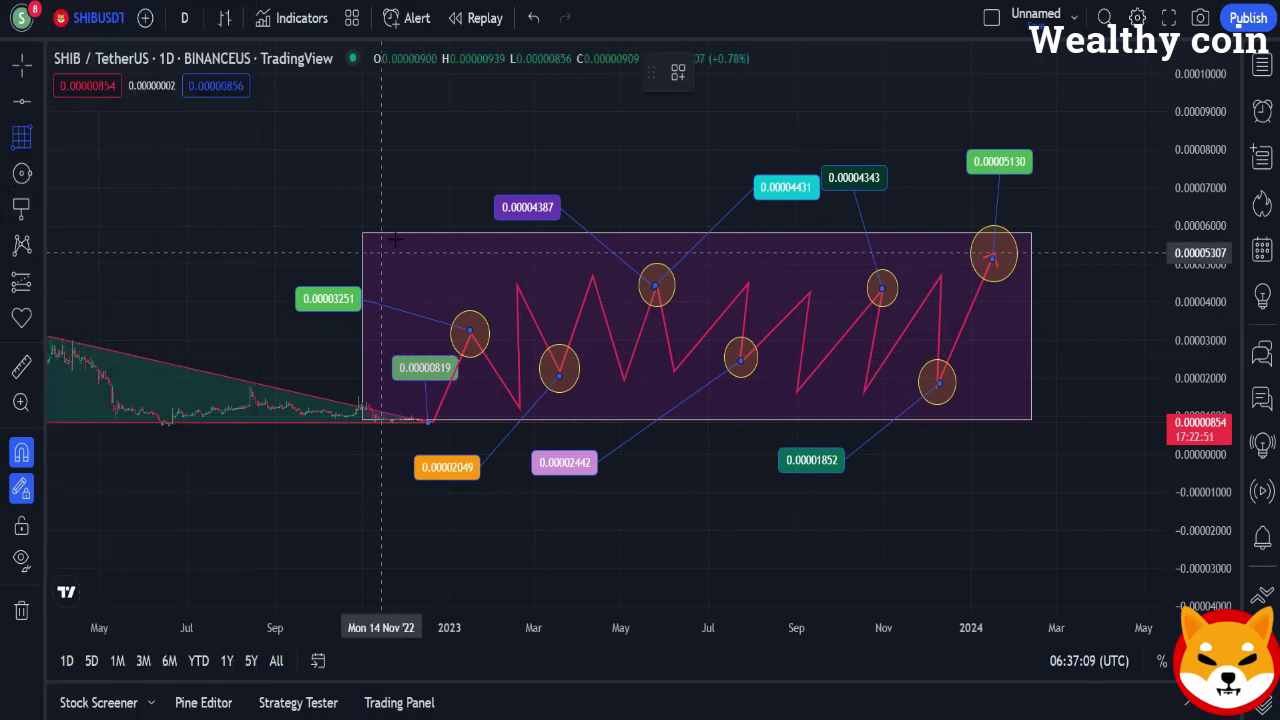
click(277, 178)
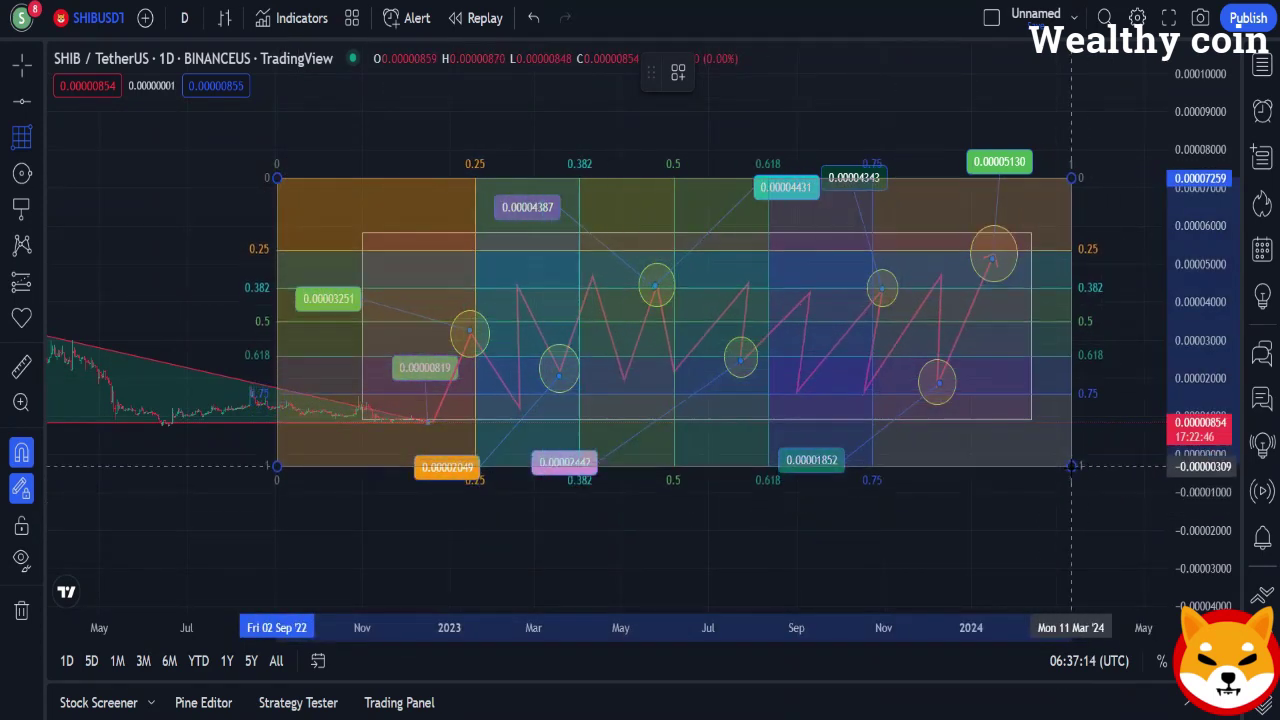
click(1060, 481)
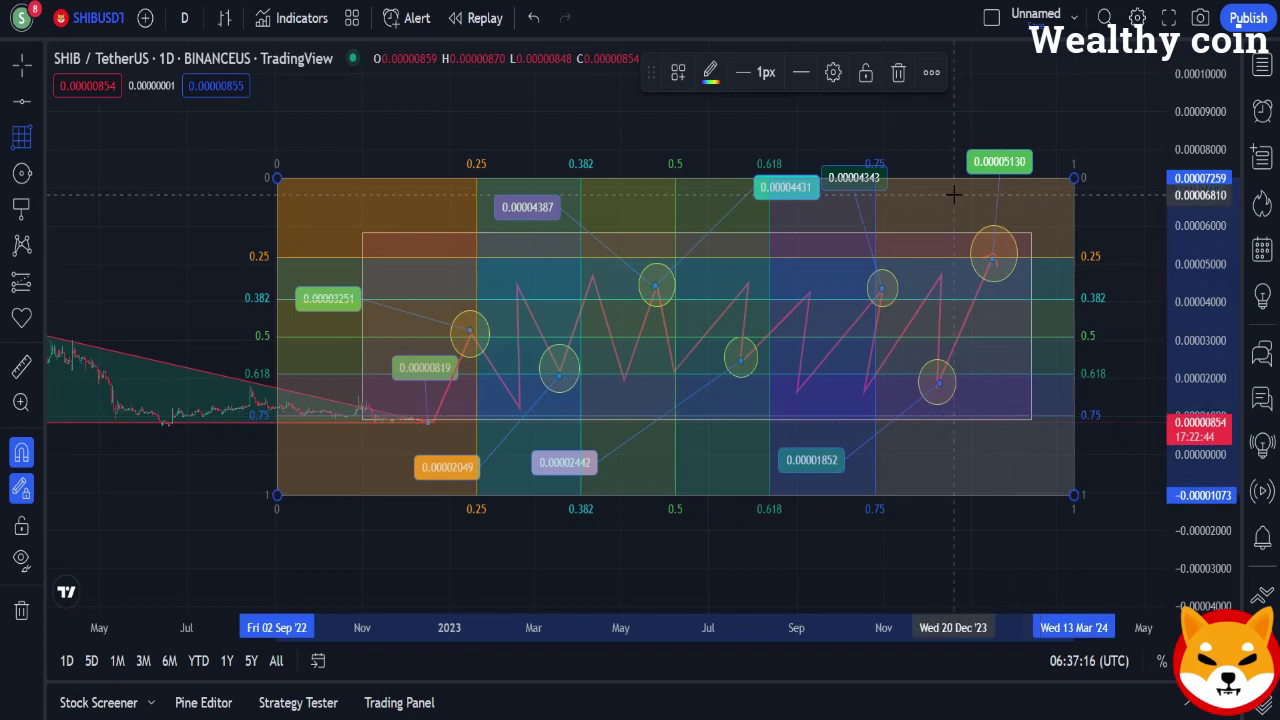
Add an Arrow Marker pointing down at the January 2023 circle from the rectangle's upper edge, and colour it red.
drag(155, 177, 109, 156)
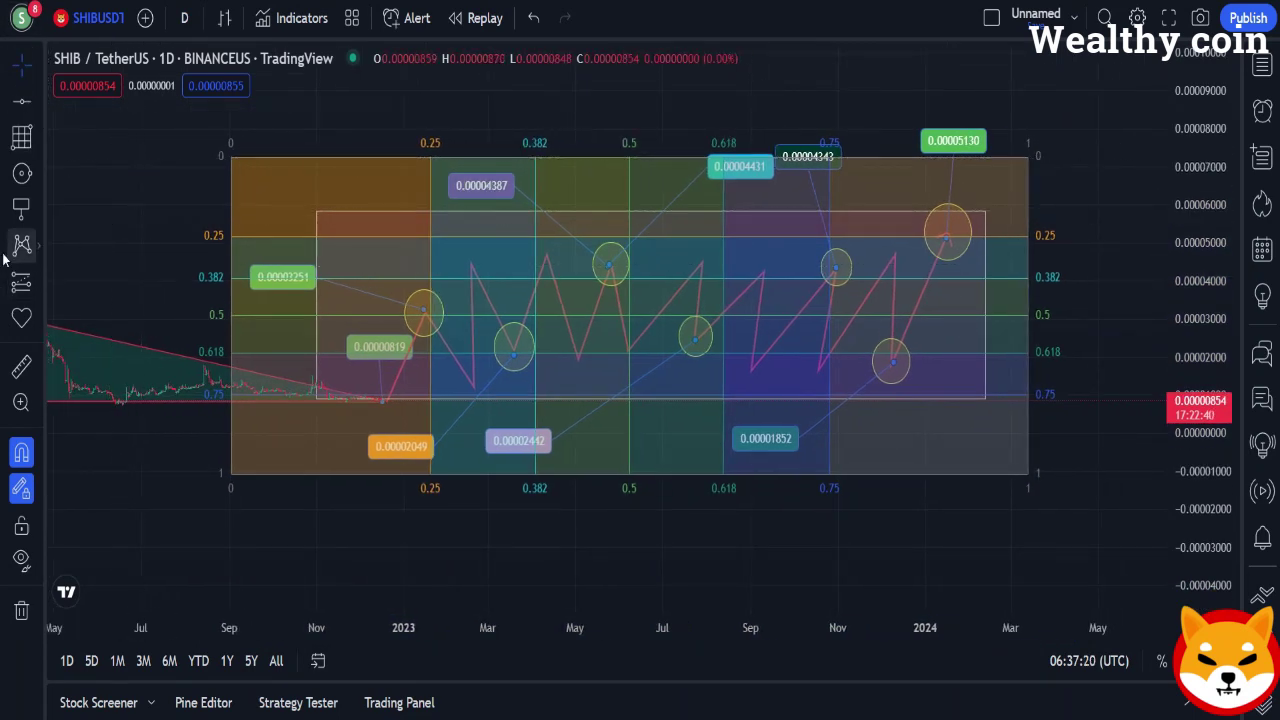
click(18, 216)
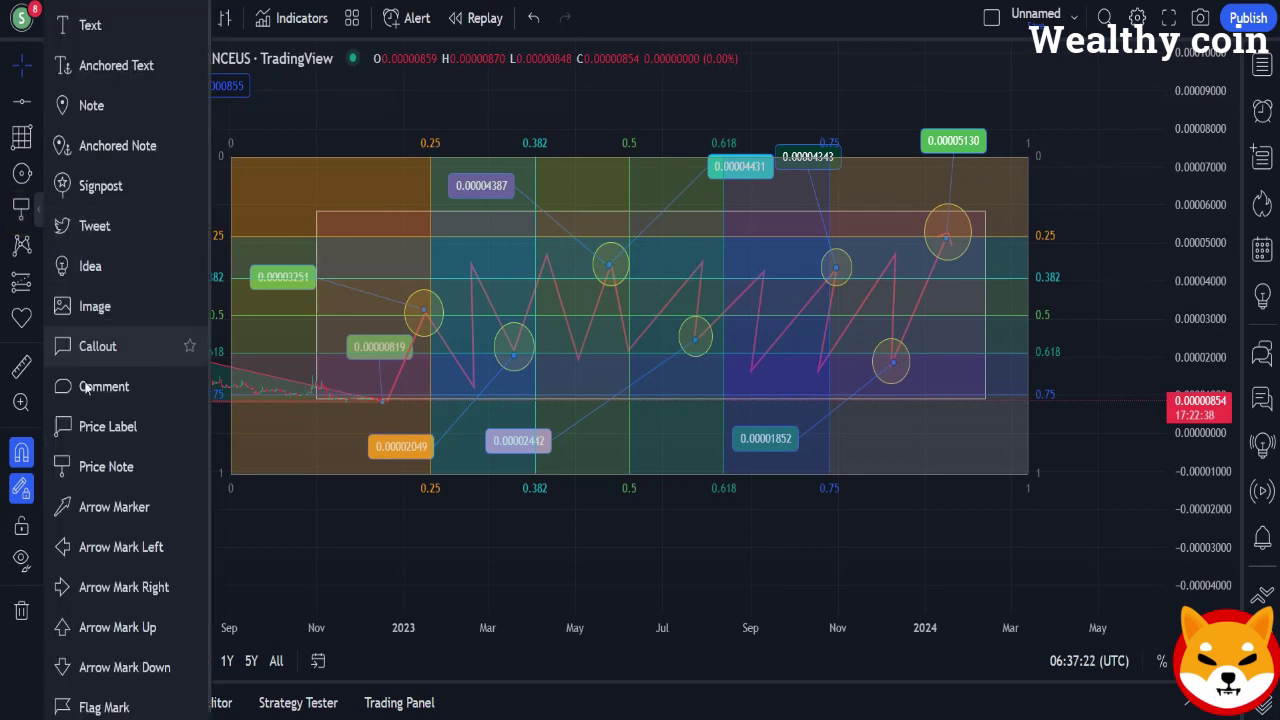
click(90, 515)
drag(389, 211, 402, 248)
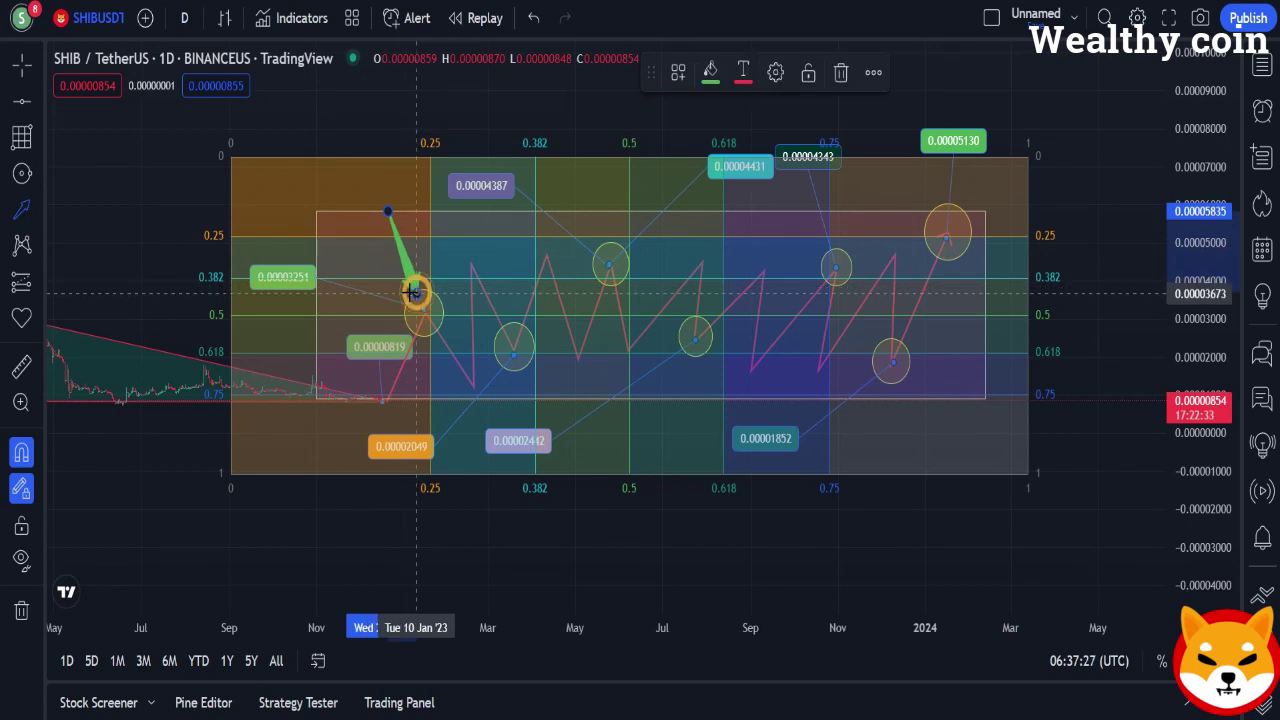
click(710, 72)
click(712, 140)
Add red Arrow Markers pointing down from above at the late-May, March and late-July 2023 circles.
click(596, 170)
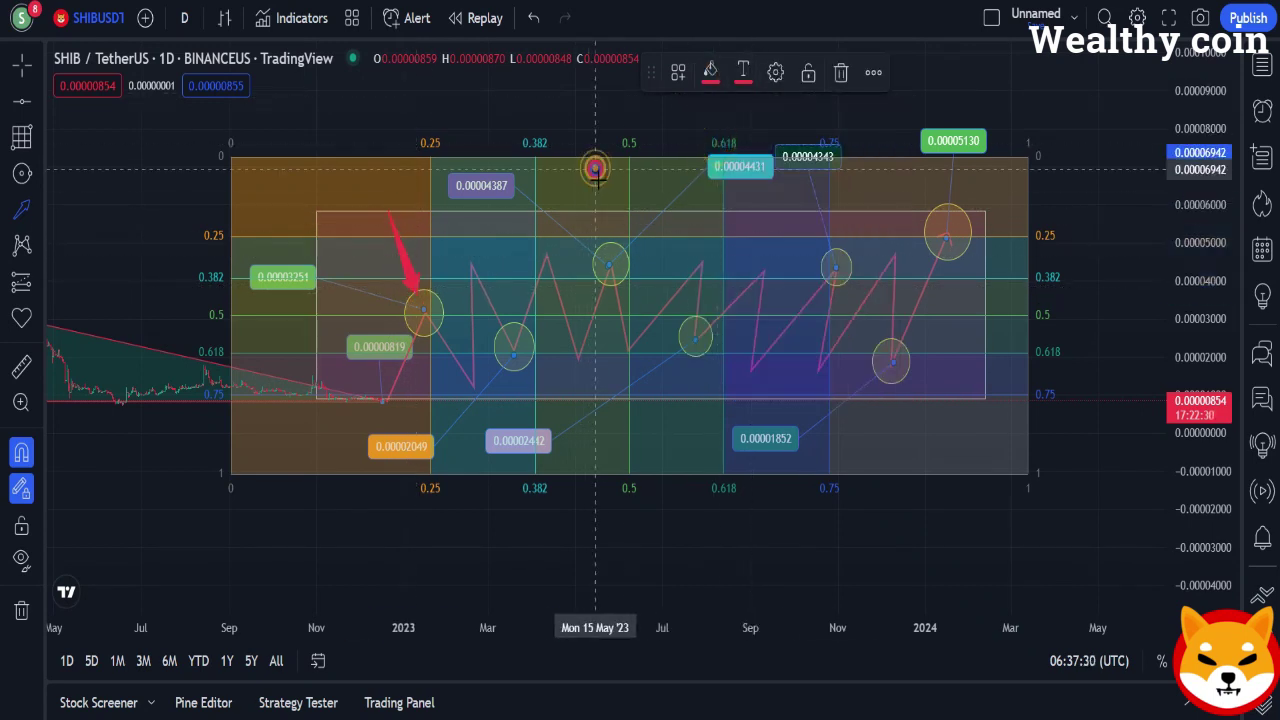
click(610, 237)
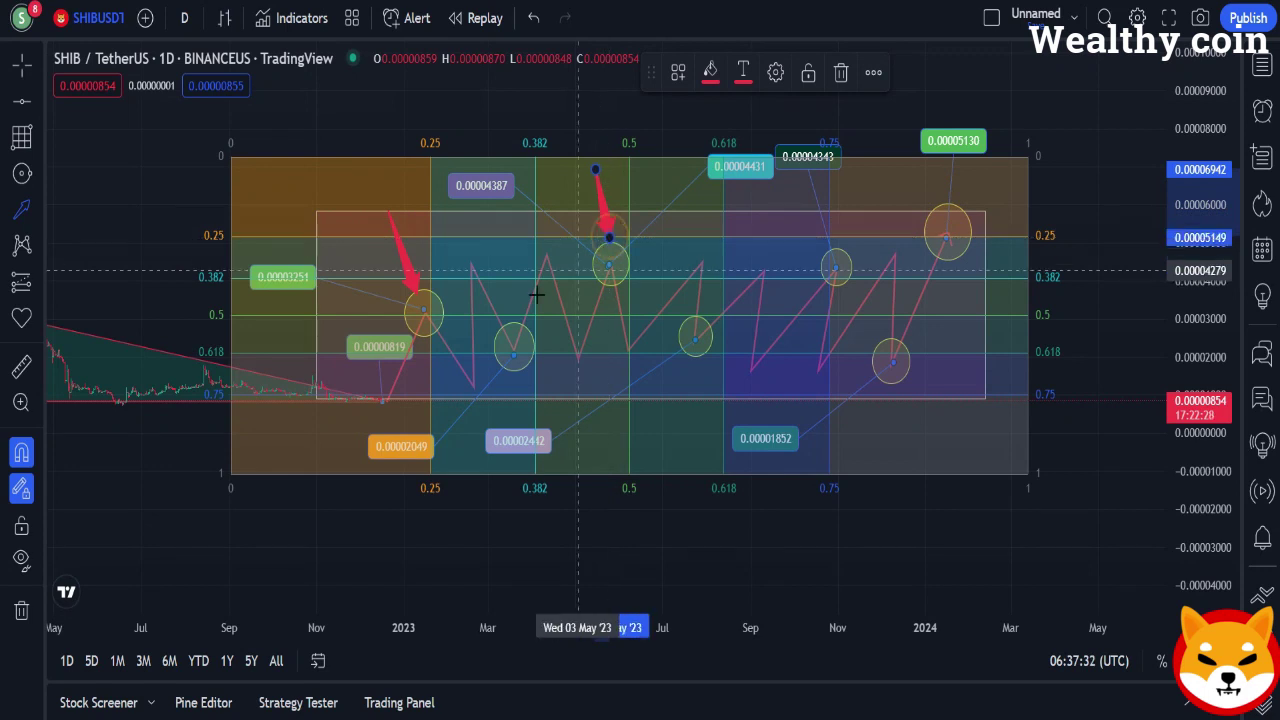
click(504, 249)
click(512, 341)
click(697, 241)
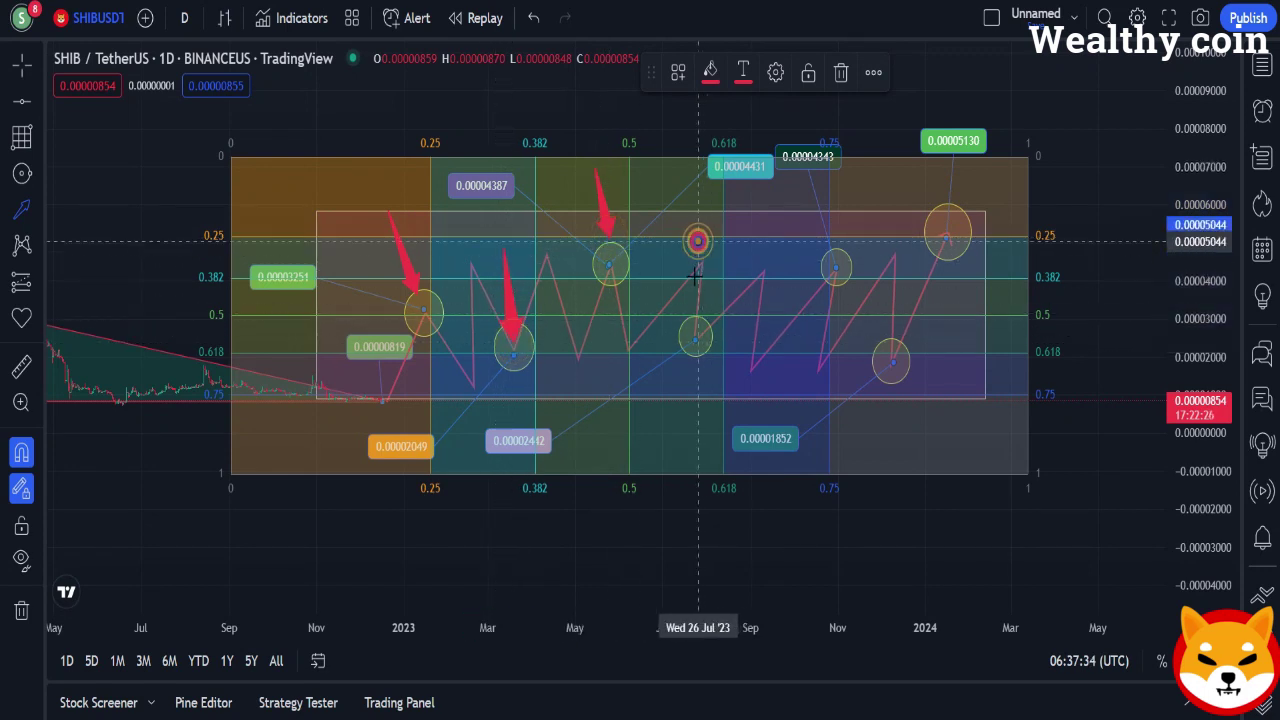
click(690, 318)
Add red Arrow Markers pointing down from above at the November 2023, December 2023 and January 2024 circles.
click(856, 181)
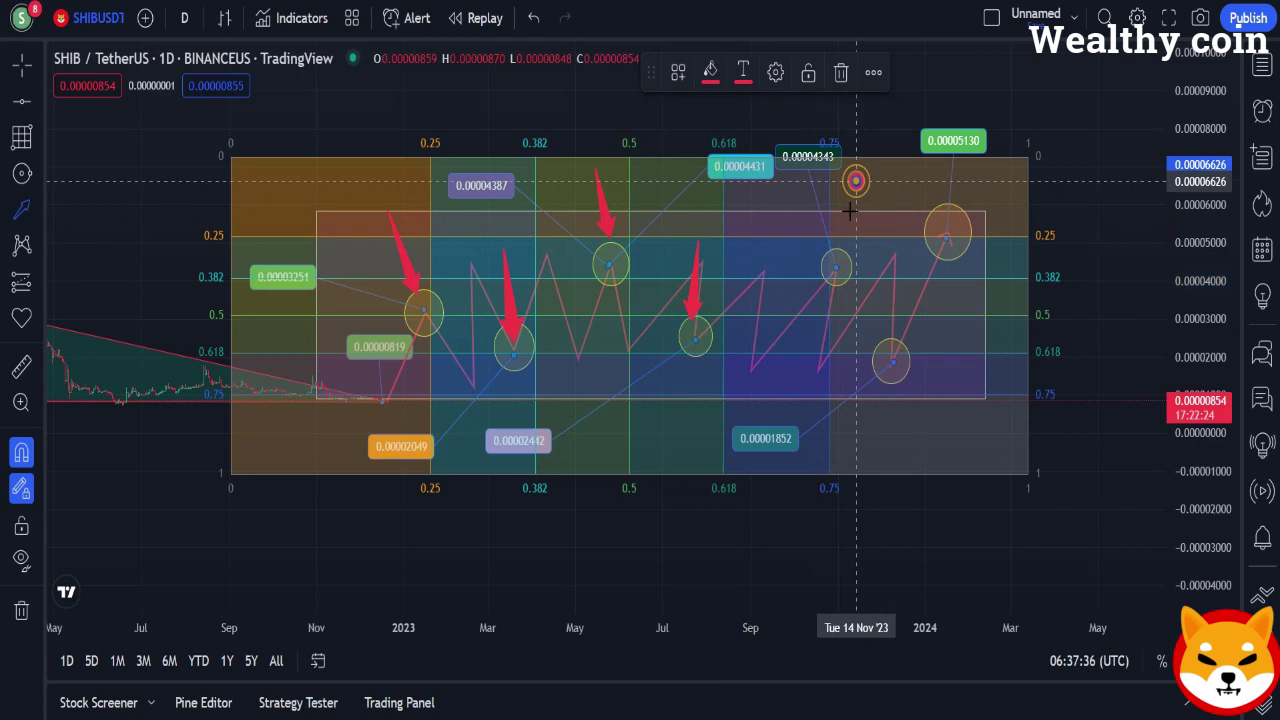
click(838, 247)
click(886, 262)
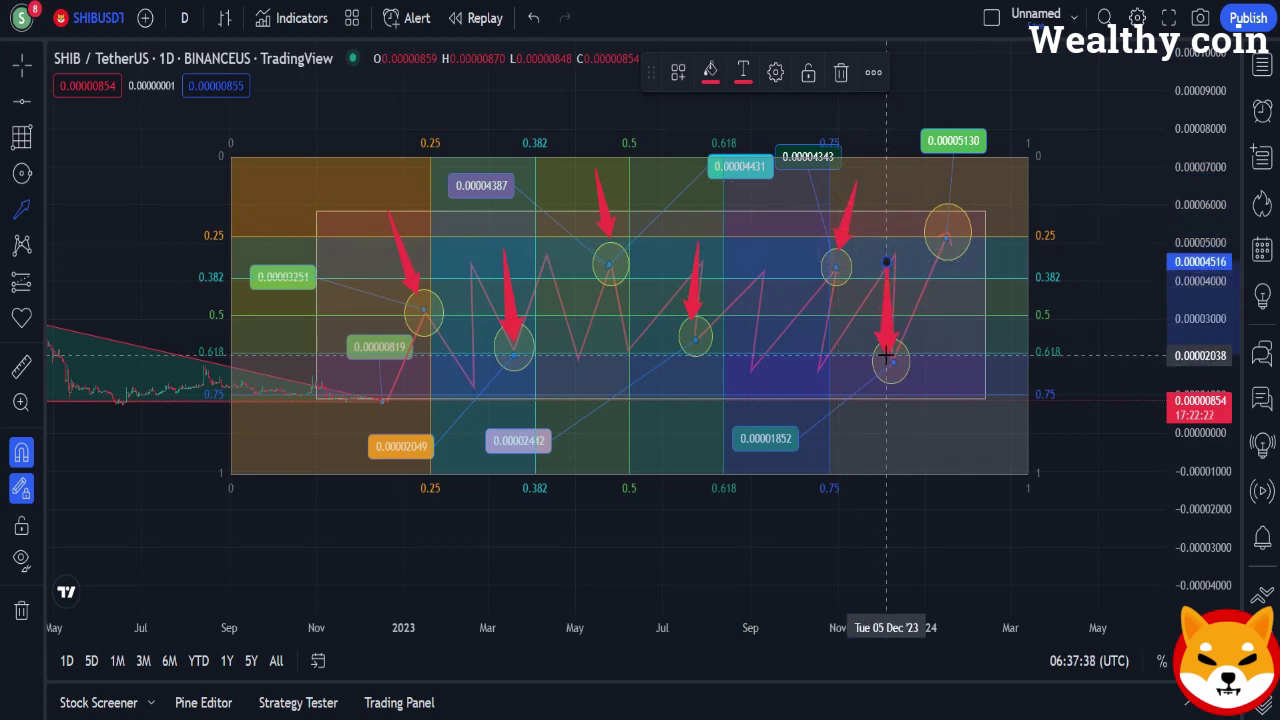
click(888, 352)
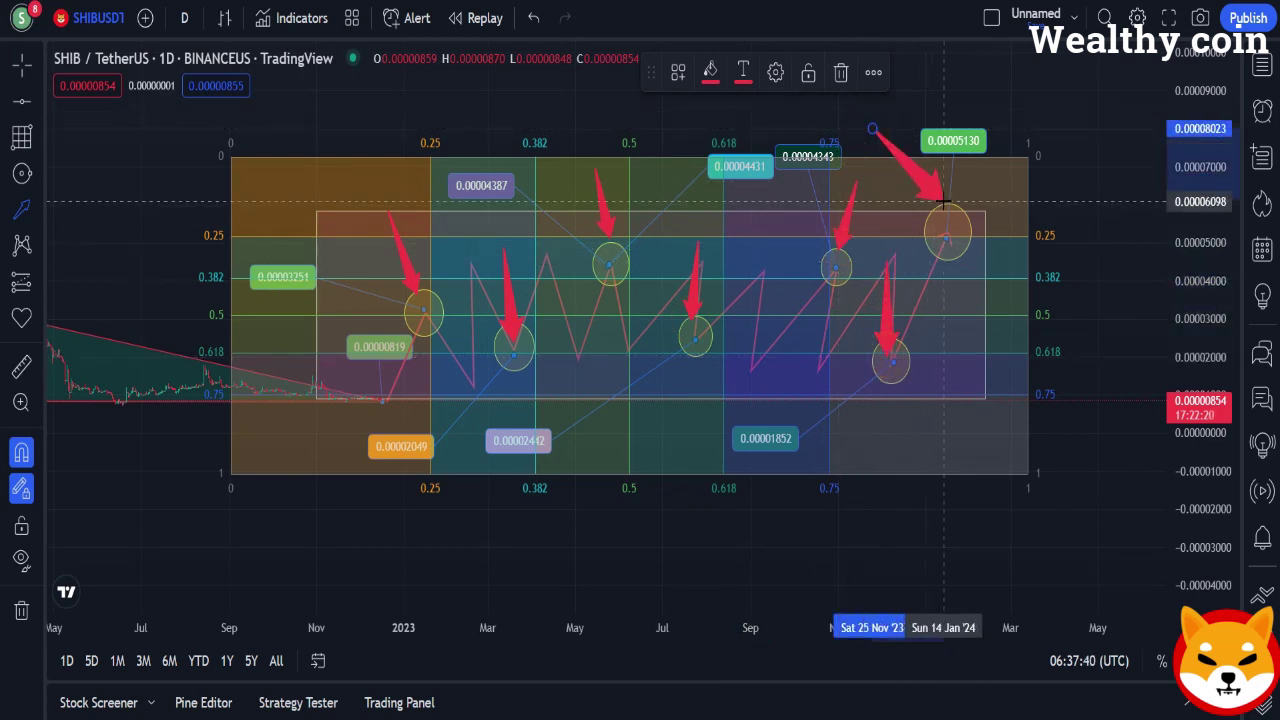
click(872, 128)
click(940, 214)
Add an Arrow Marker pointing up at the December 2023 circle from about −0.00000520, and colour it green.
click(905, 453)
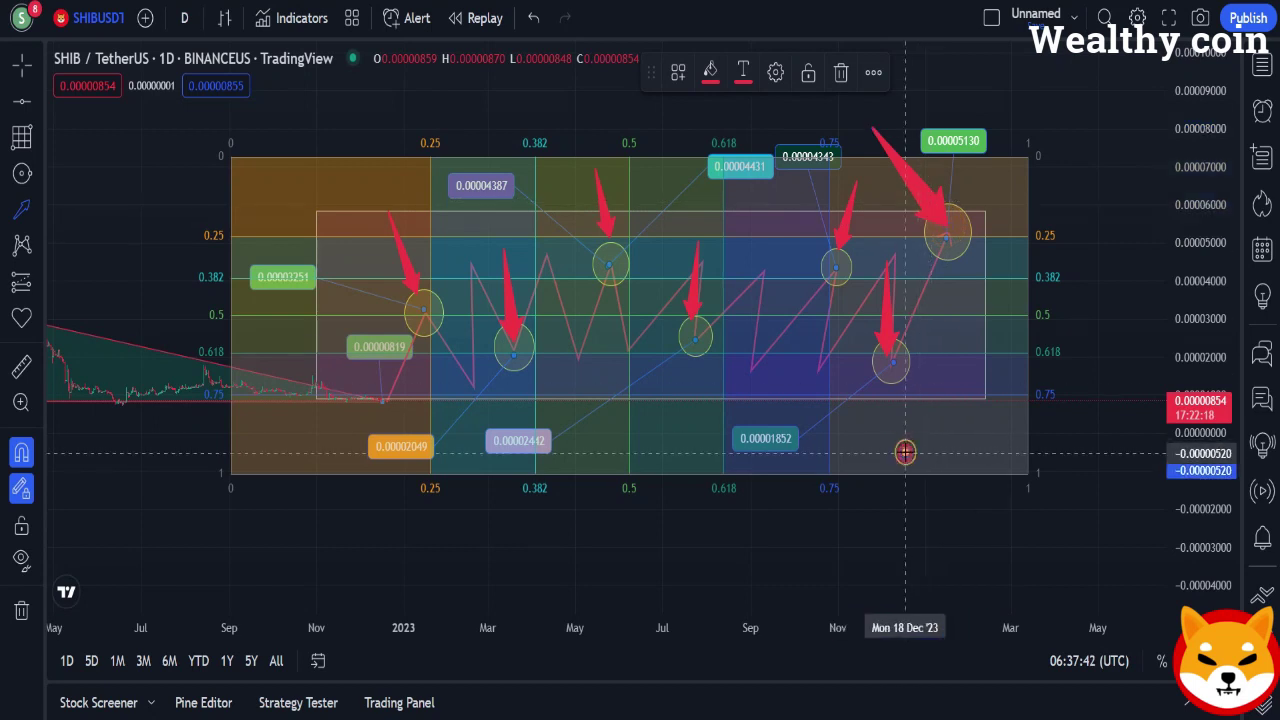
click(893, 377)
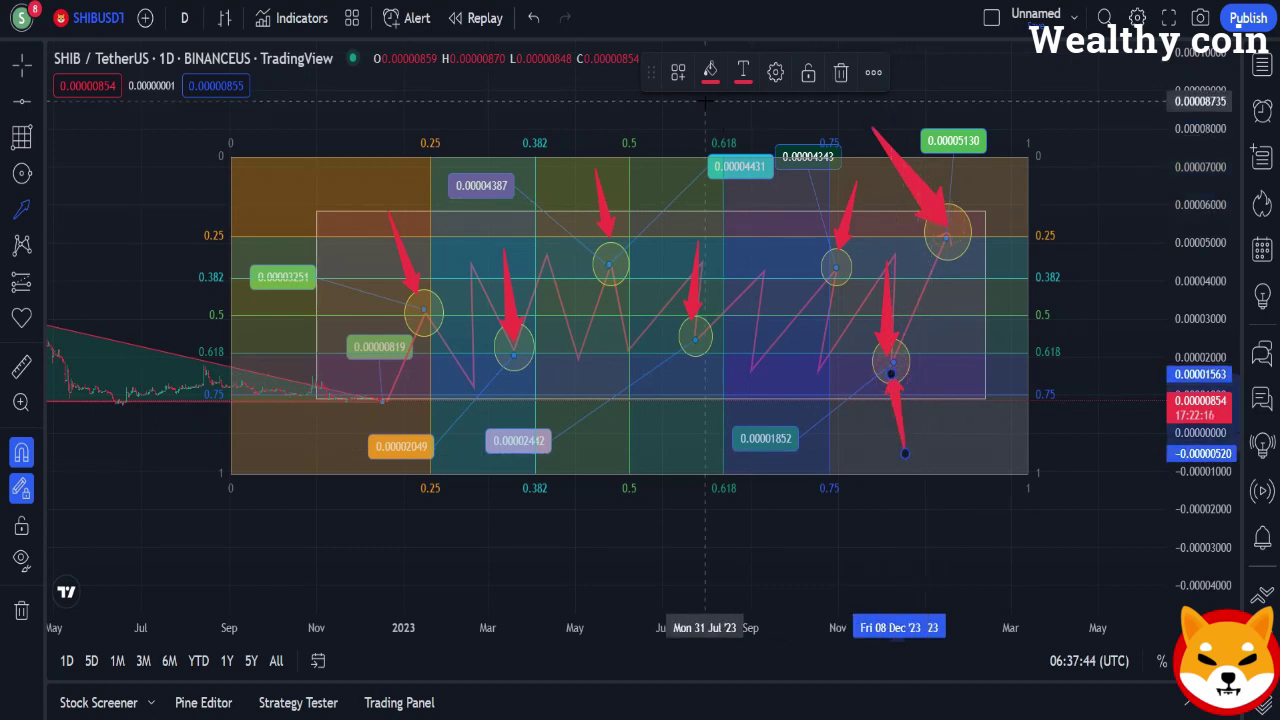
click(710, 72)
click(768, 140)
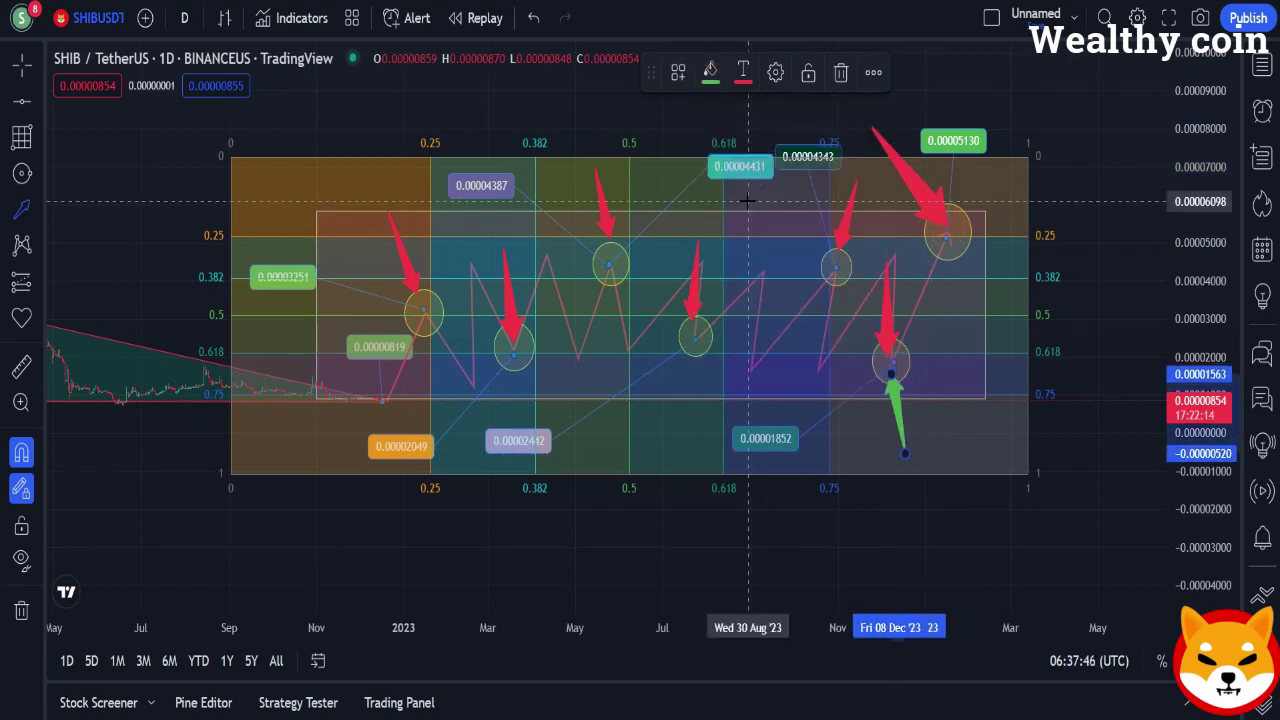
Add green Arrow Markers pointing up from below at the late-July, late-May, March and January 2023 circles.
click(694, 432)
click(694, 393)
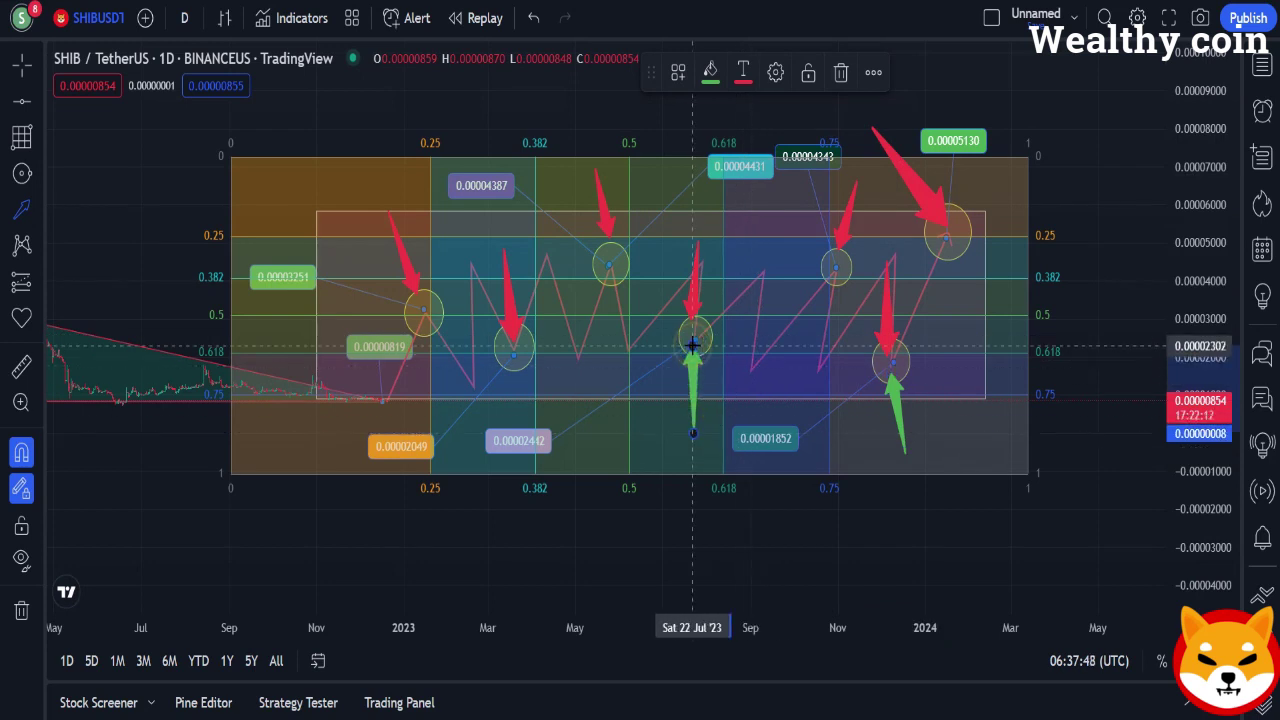
click(692, 344)
click(608, 357)
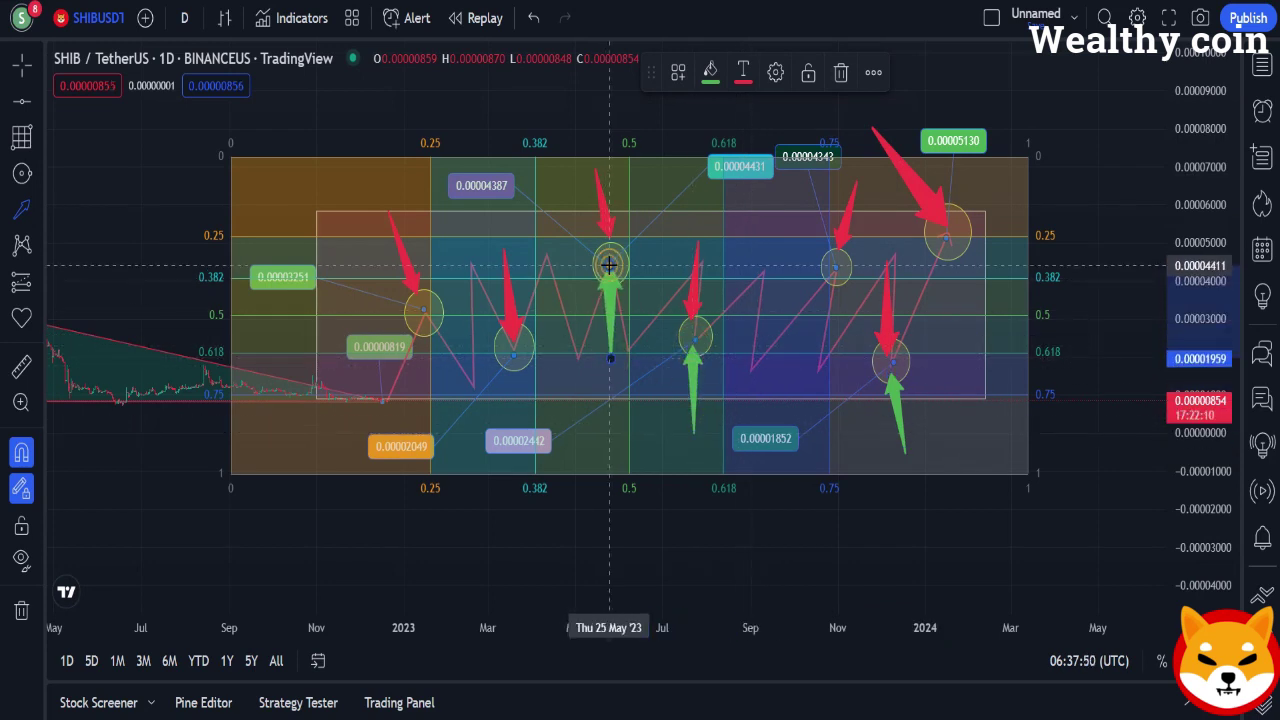
click(609, 263)
click(466, 451)
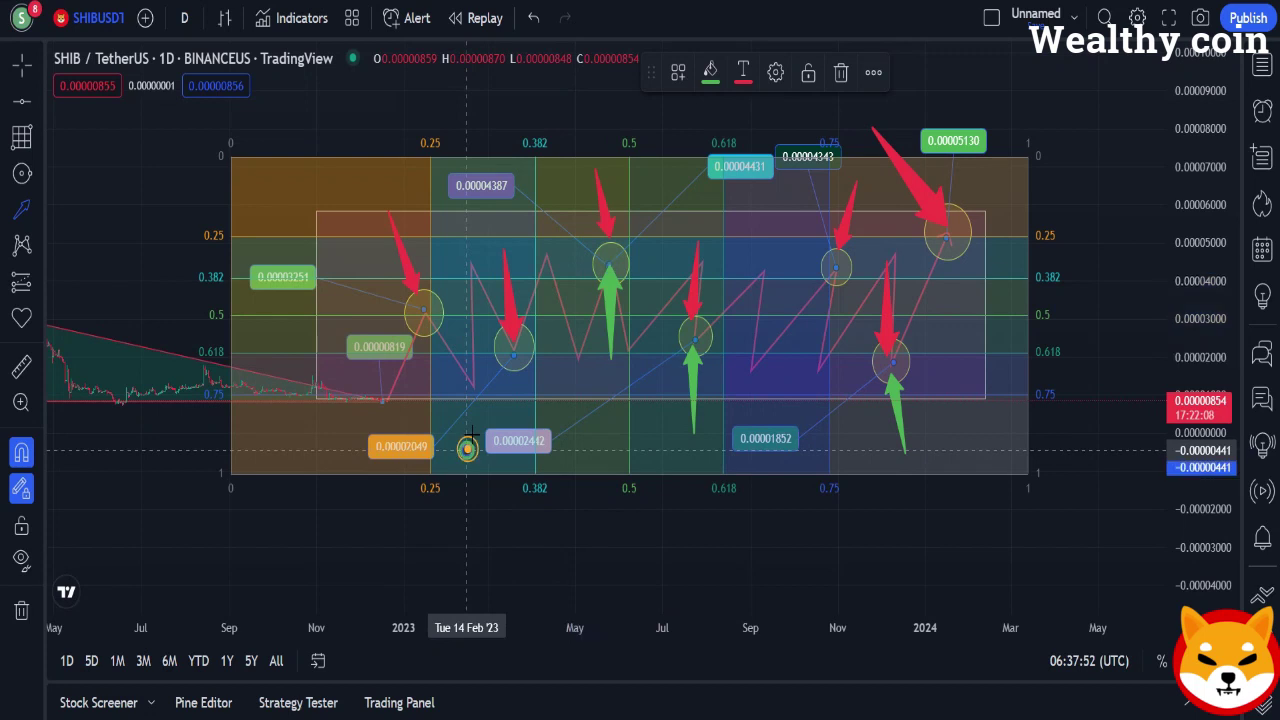
click(506, 357)
click(421, 391)
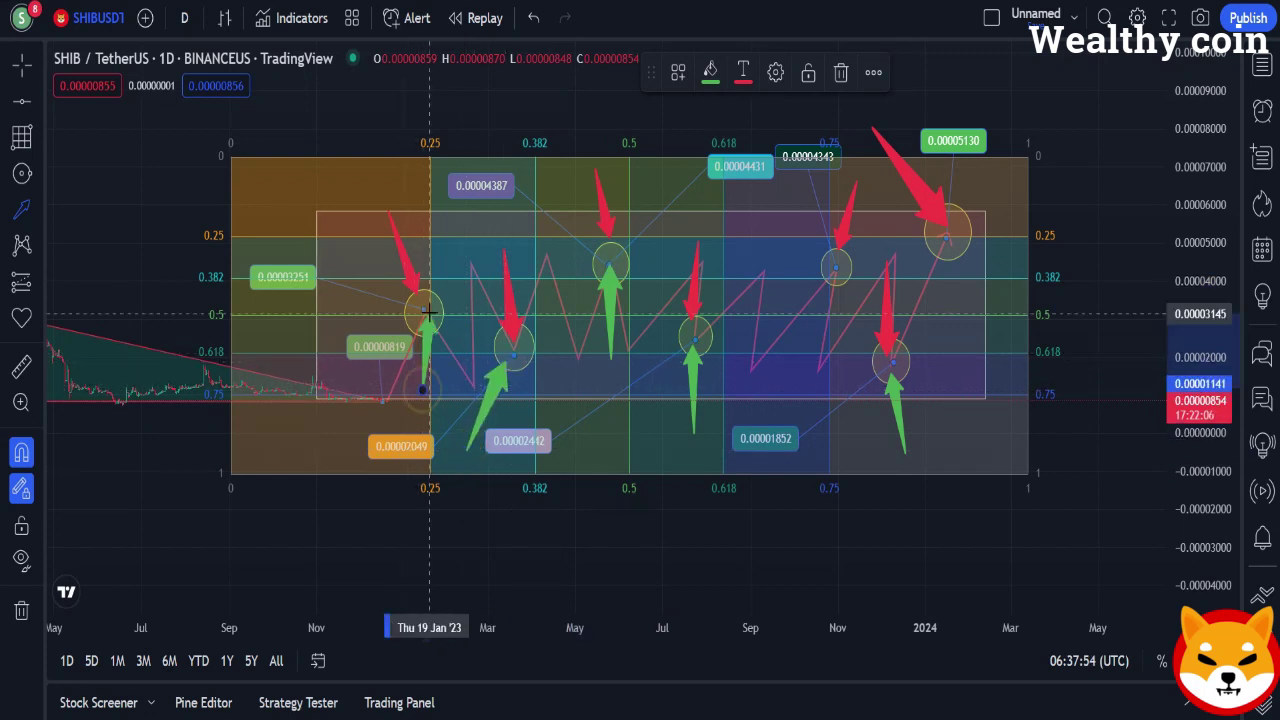
click(429, 316)
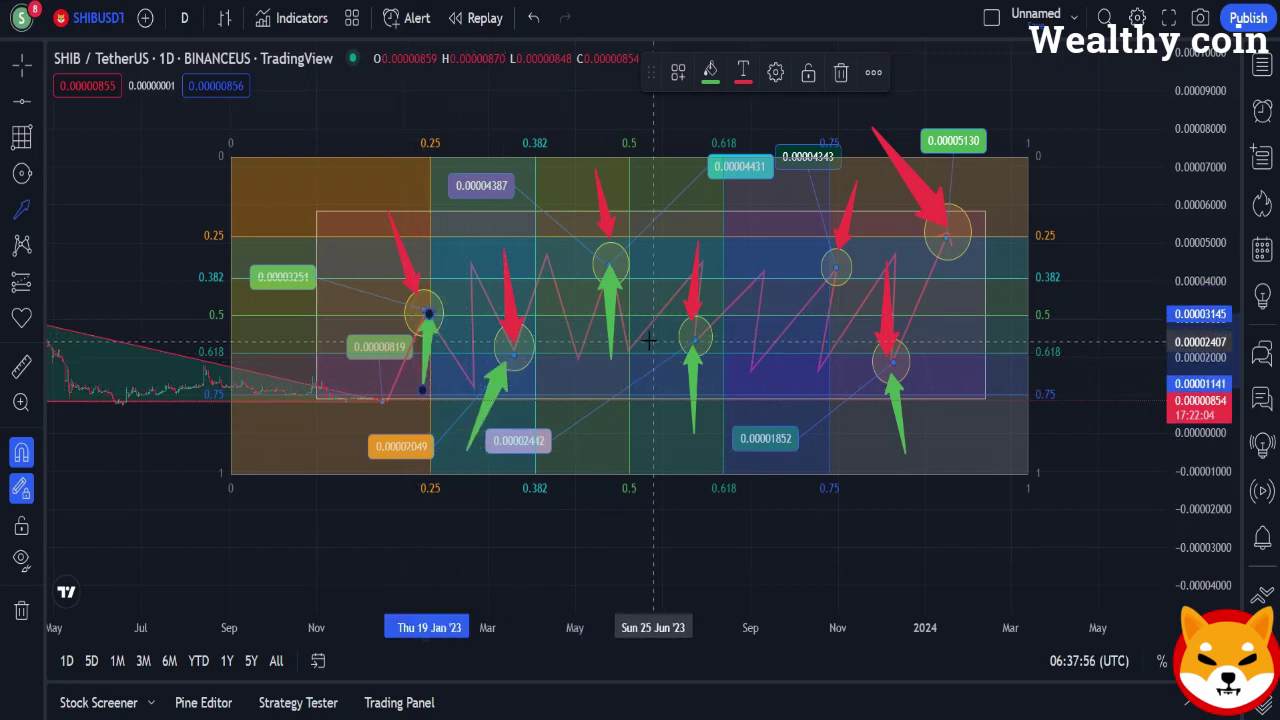
Draw a small yellow freehand loop with the Brush around the uncircled mid-February 2023 peak of the projected path.
click(27, 173)
click(90, 174)
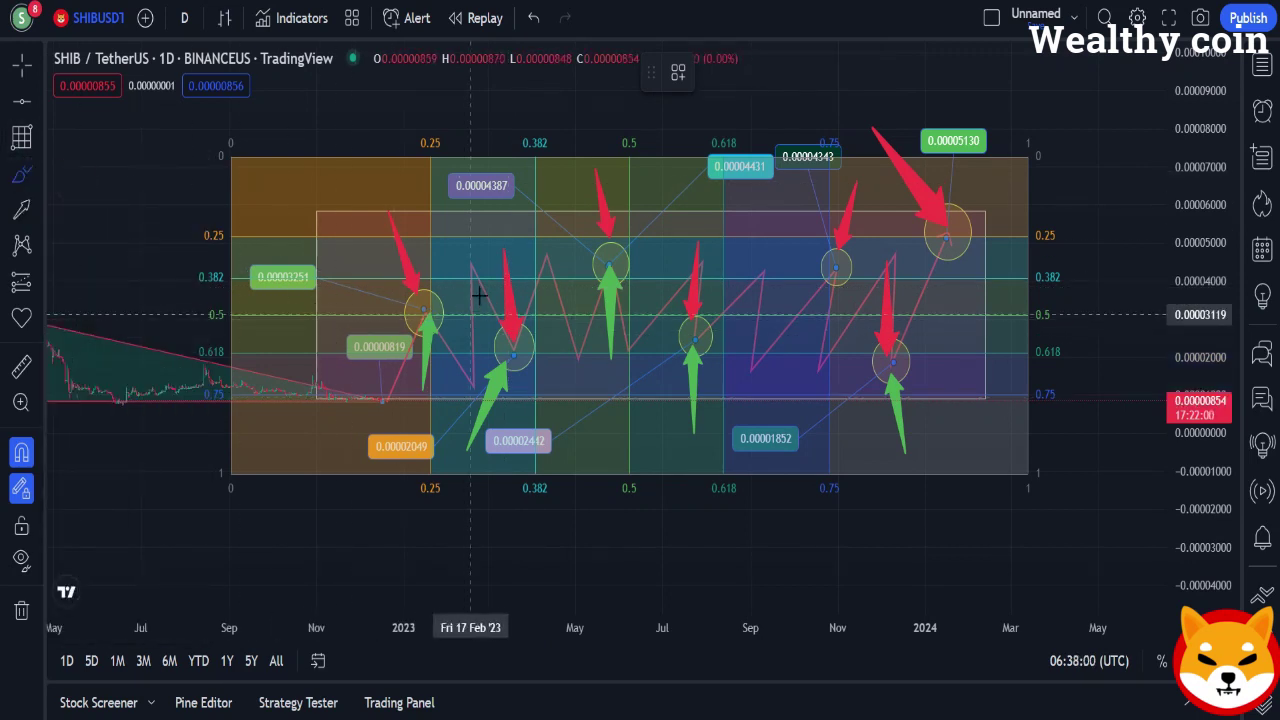
mouse_move(455, 256)
mouse_down()
mouse_move(486, 258)
mouse_move(468, 288)
mouse_move(453, 258)
mouse_up()
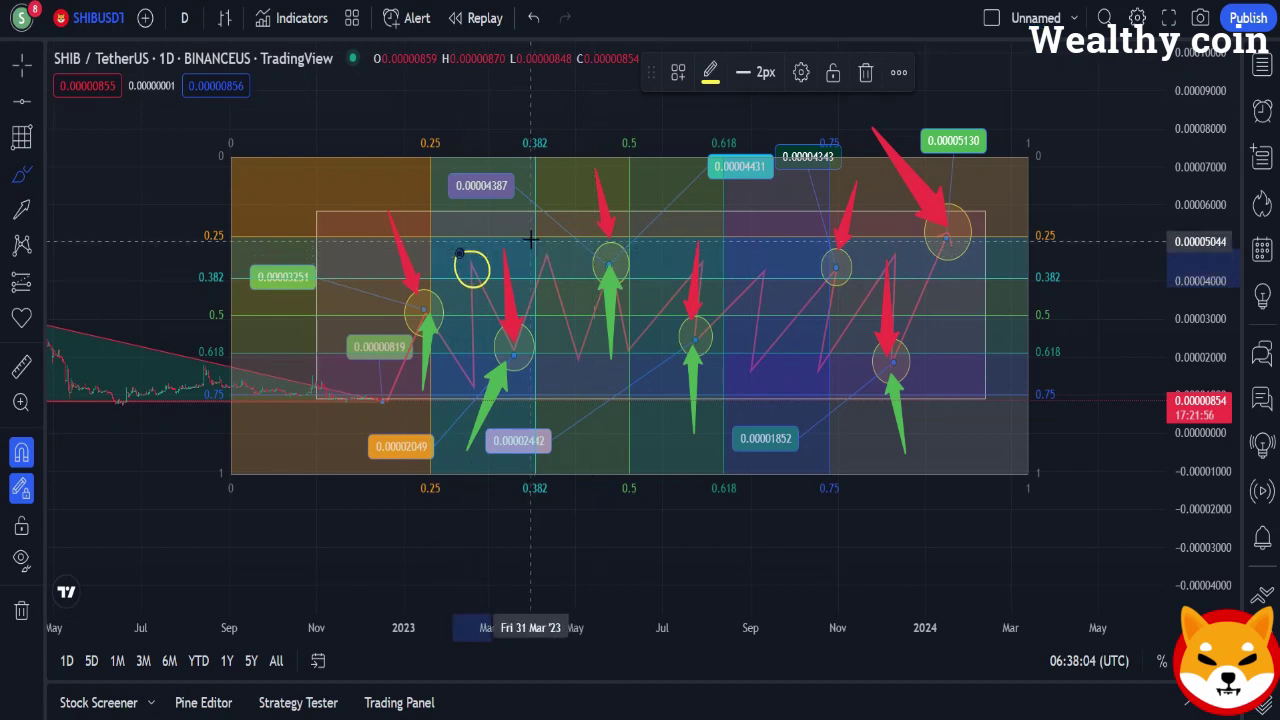
Draw a freehand Brush loop around the April 2023 peak of the projected path and colour it red.
mouse_move(536, 241)
mouse_down()
mouse_move(578, 271)
mouse_move(531, 252)
mouse_up()
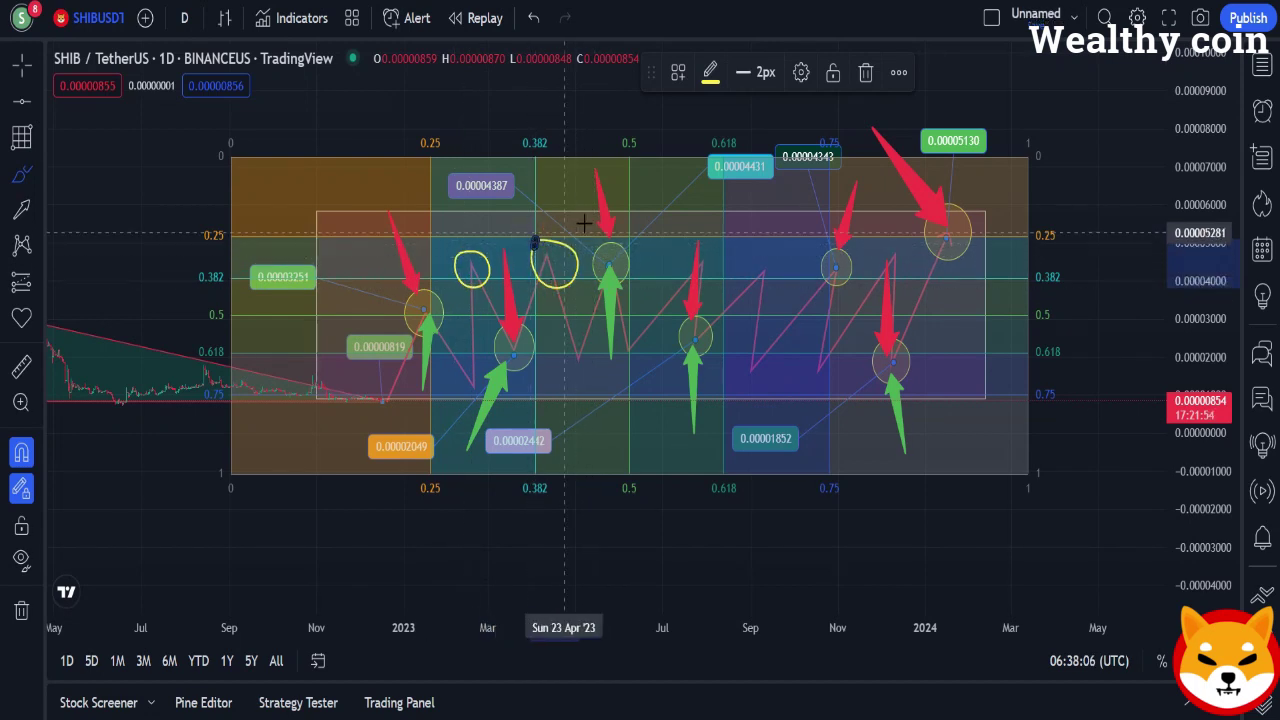
click(710, 72)
click(710, 140)
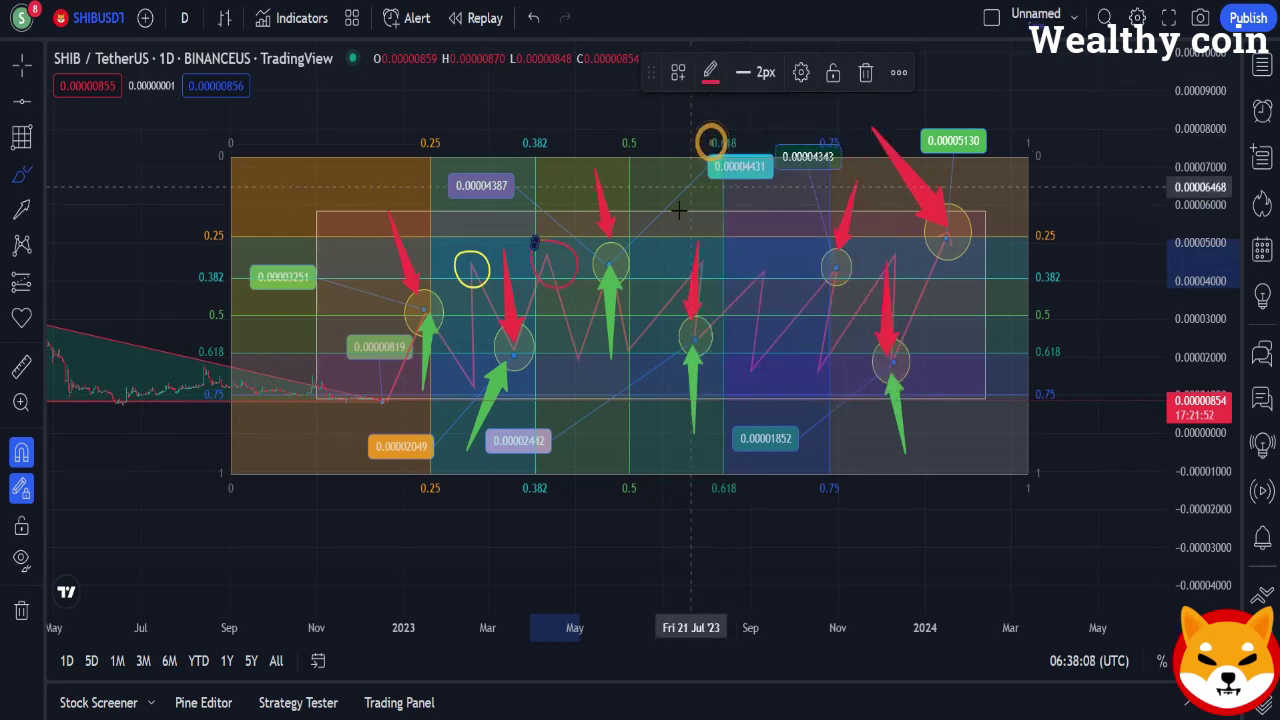
Draw a freehand Brush loop around the September 2023 peak of the projected path and colour it green.
mouse_move(747, 256)
mouse_down()
mouse_move(786, 286)
mouse_move(760, 297)
mouse_move(749, 263)
mouse_up()
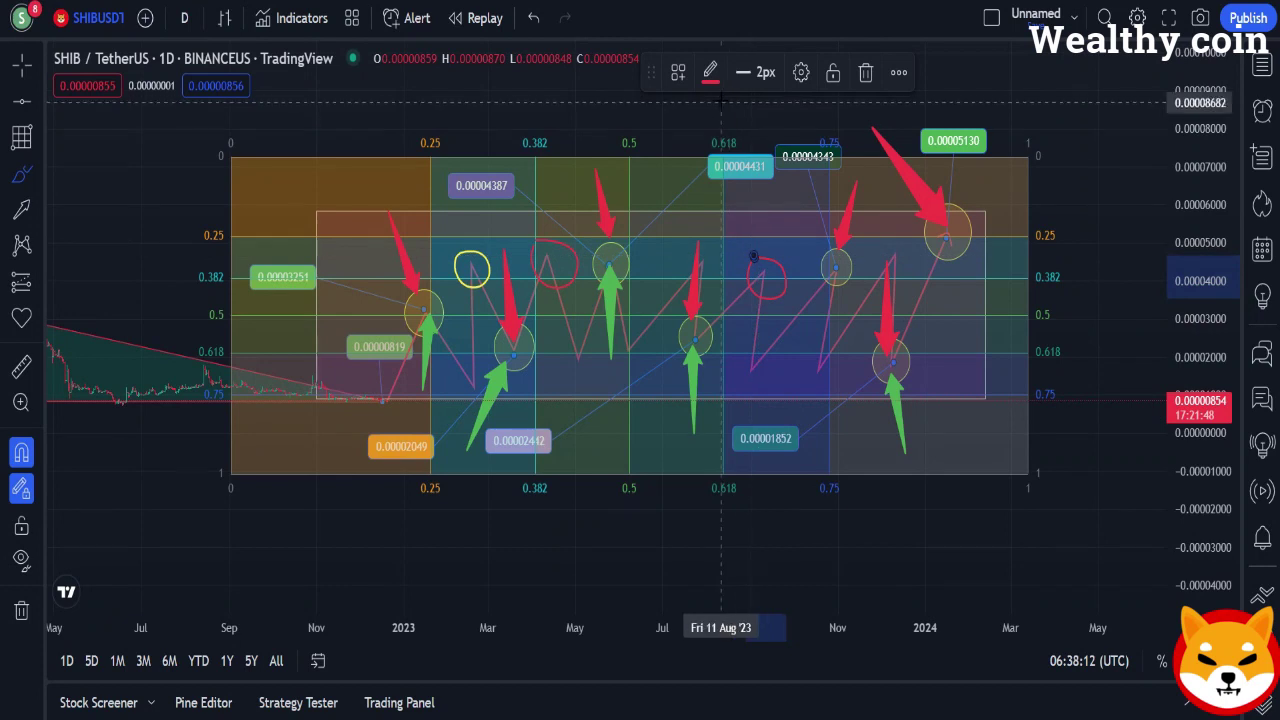
click(709, 75)
click(768, 140)
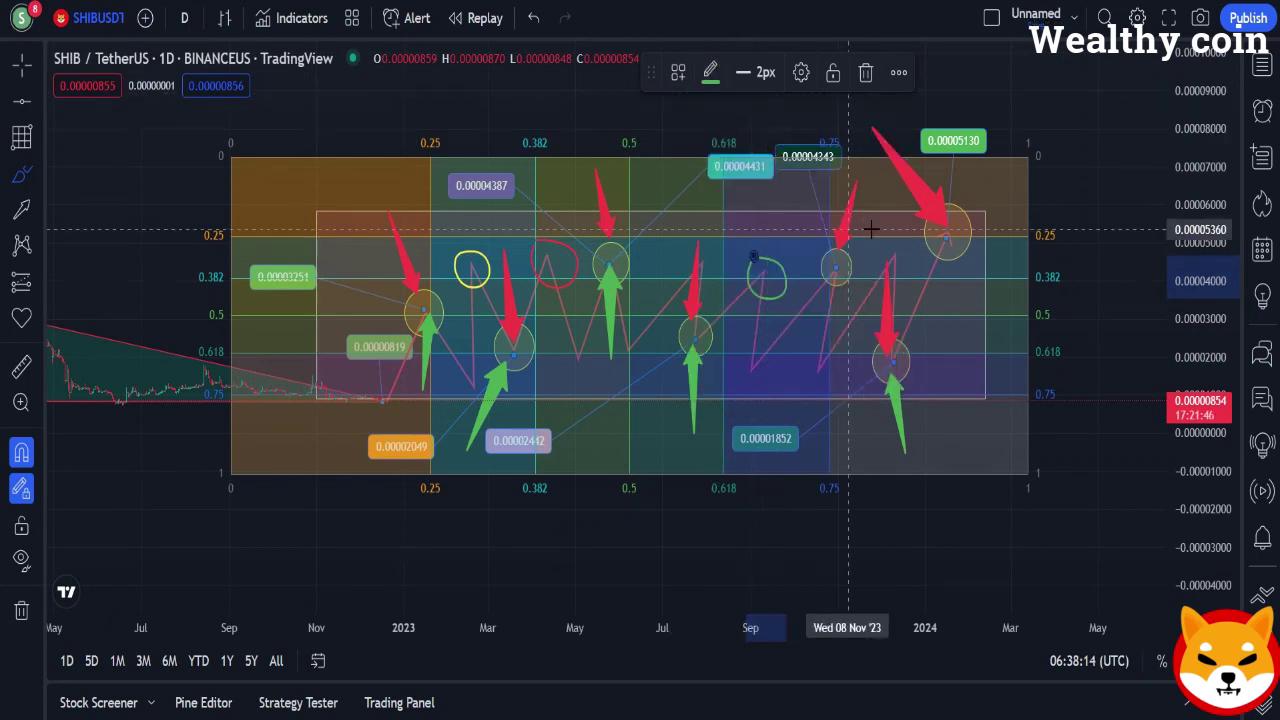
Draw a freehand Brush loop around the December 2023 peak of the projected path and colour it yellow.
mouse_move(880, 237)
mouse_down()
mouse_move(906, 268)
mouse_move(878, 247)
mouse_up()
click(713, 78)
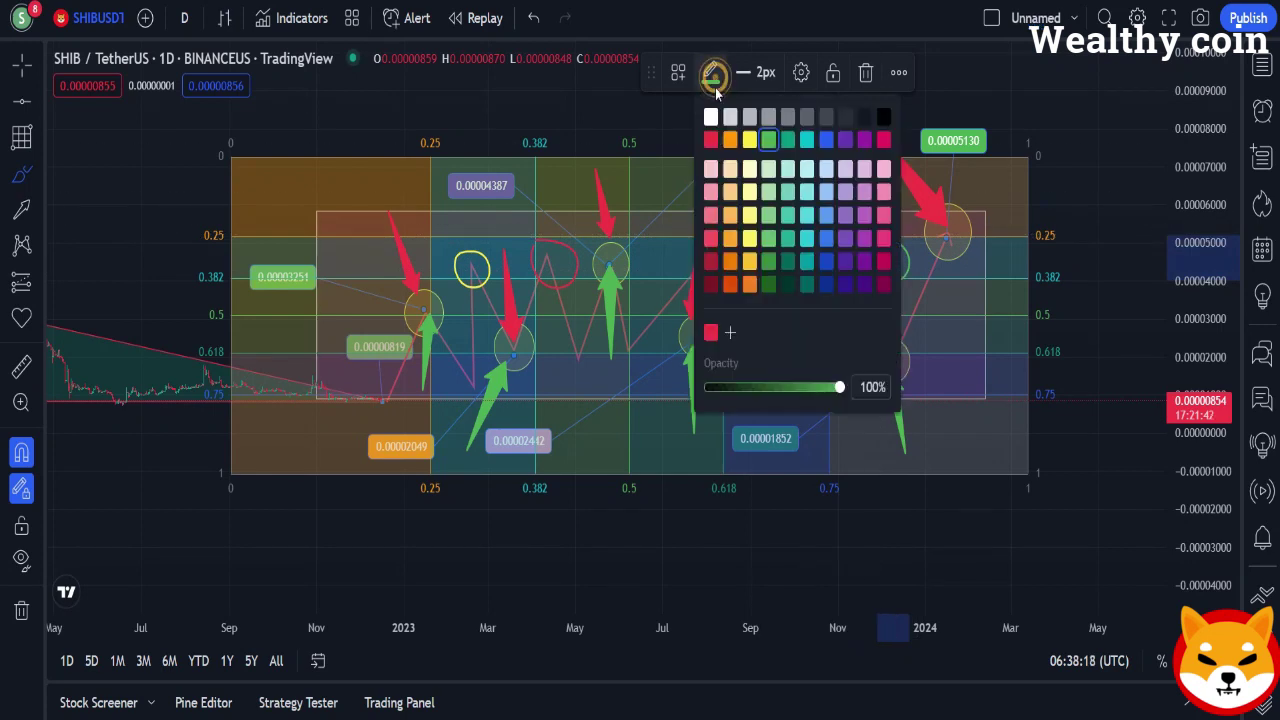
click(751, 240)
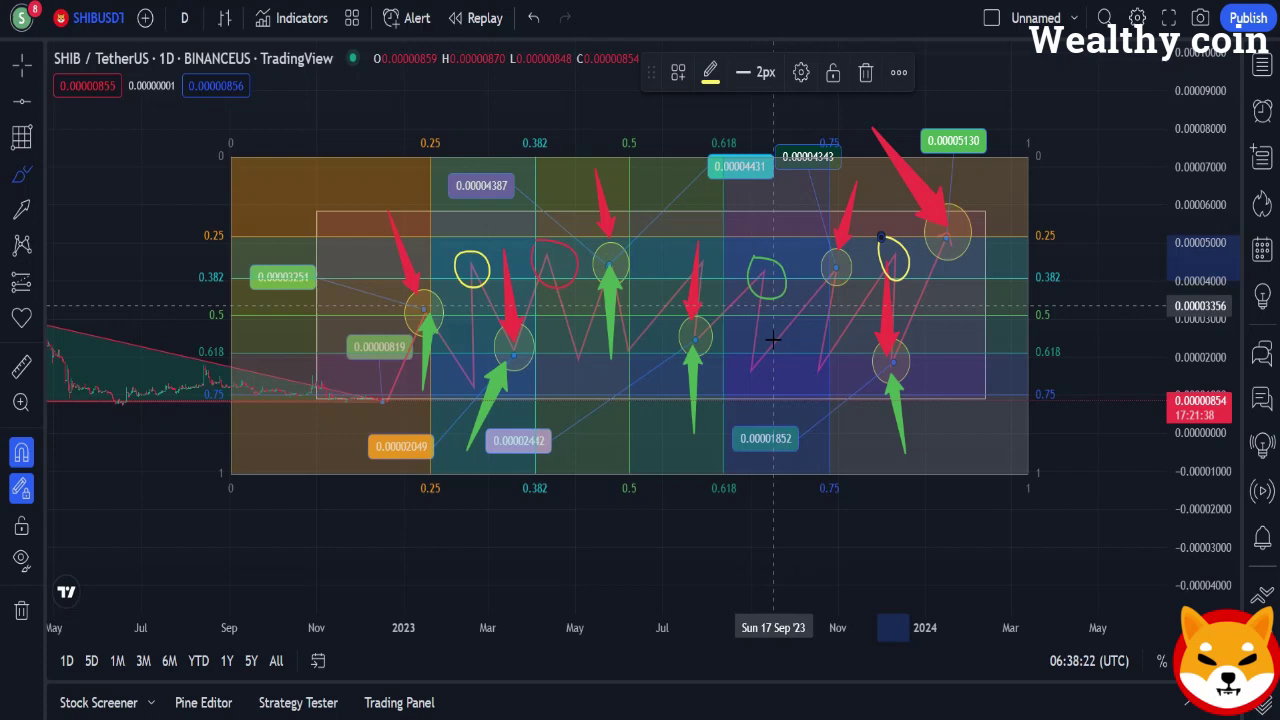
Draw yellow freehand Brush loops around the early-September and late-October 2023 lows of the projected path.
mouse_move(749, 360)
mouse_down()
mouse_move(785, 376)
mouse_move(745, 395)
mouse_move(782, 396)
mouse_move(755, 358)
mouse_up()
key(ctrl+z)
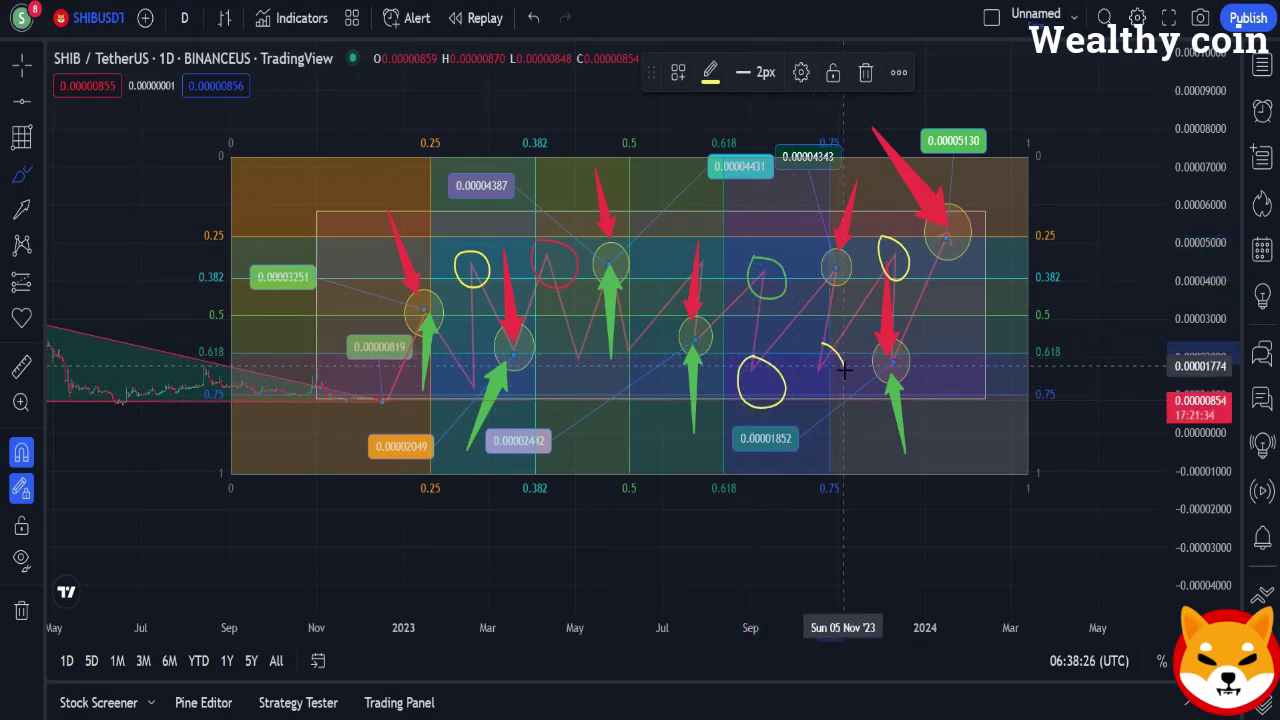
drag(838, 352, 820, 345)
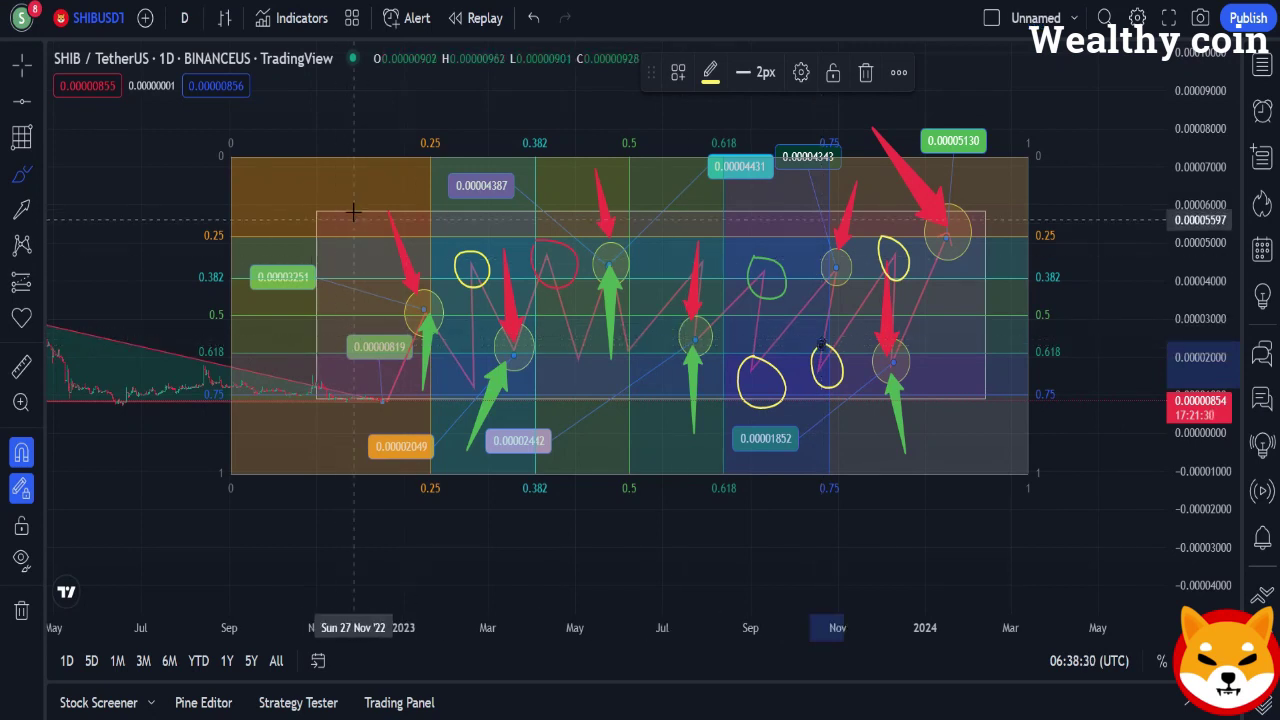
Draw a red seven-peak zigzag Path in the empty area after the Gann Box, starting at April 2024 and ending at about 0.000098.
drag(423, 123, 270, 131)
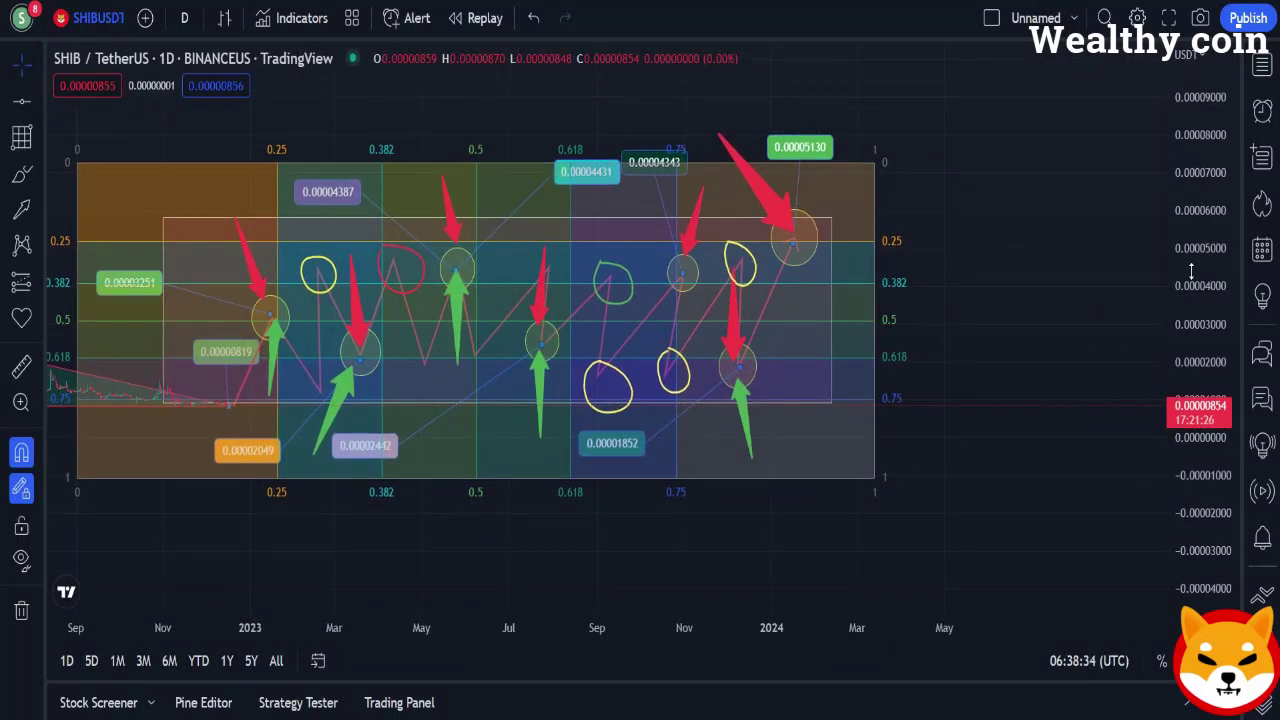
drag(1188, 240, 1200, 363)
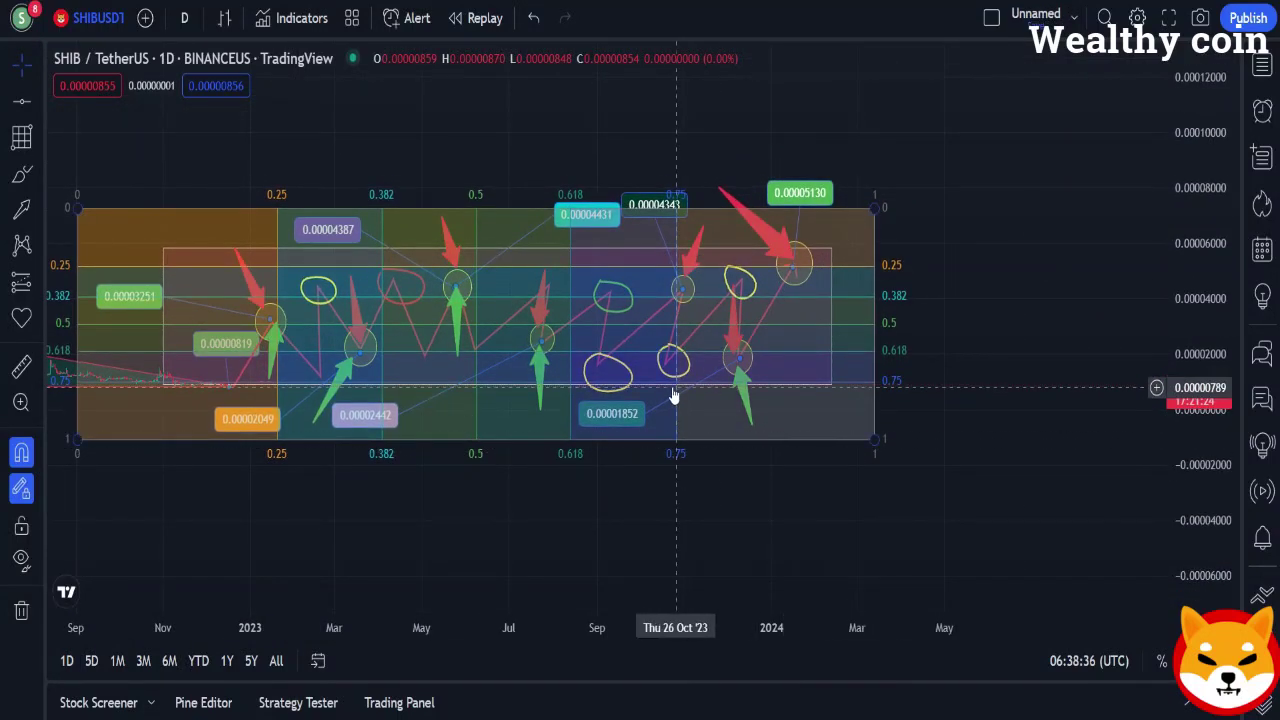
scroll(670, 385, down, 2)
scroll(669, 390, down, 1)
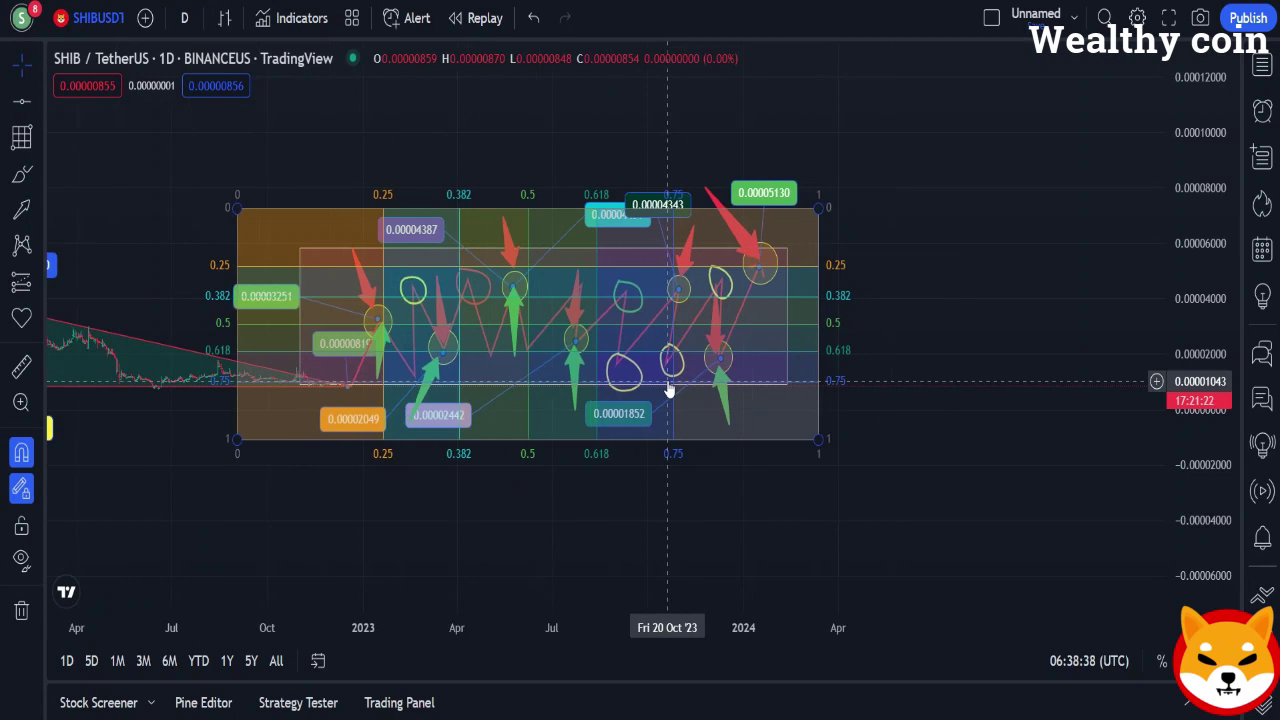
scroll(670, 390, down, 1)
drag(963, 280, 791, 271)
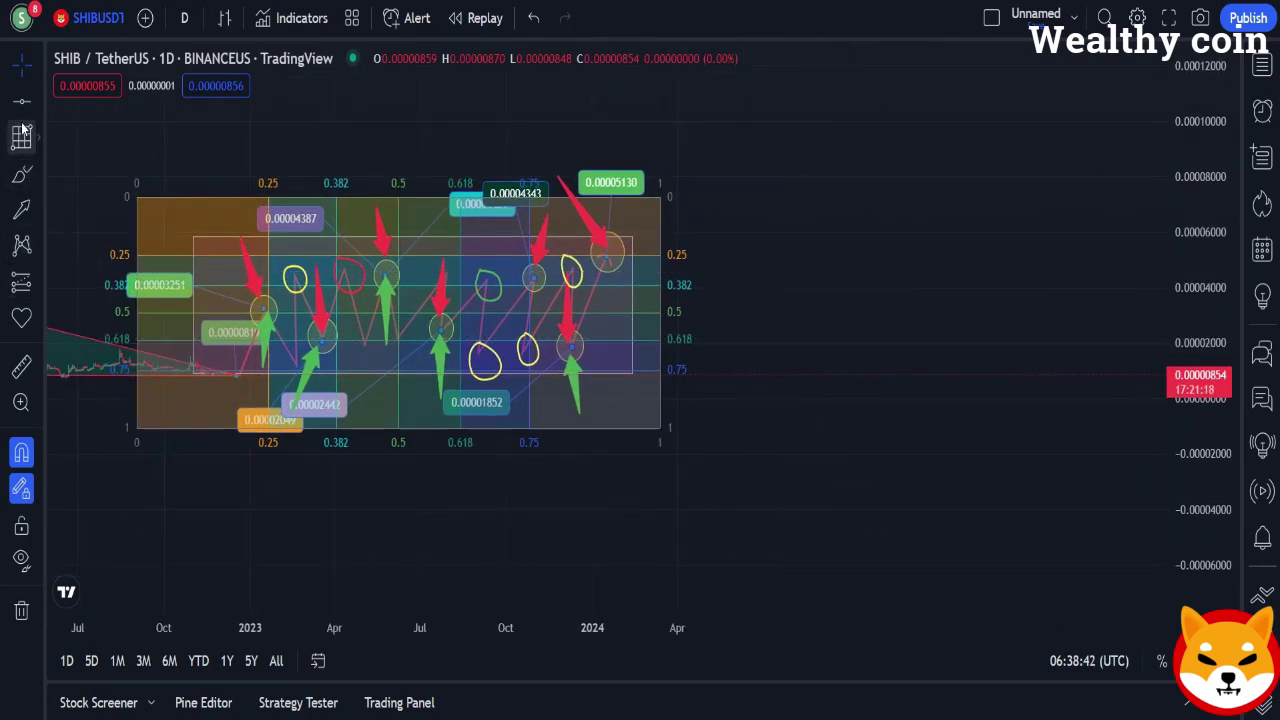
click(22, 210)
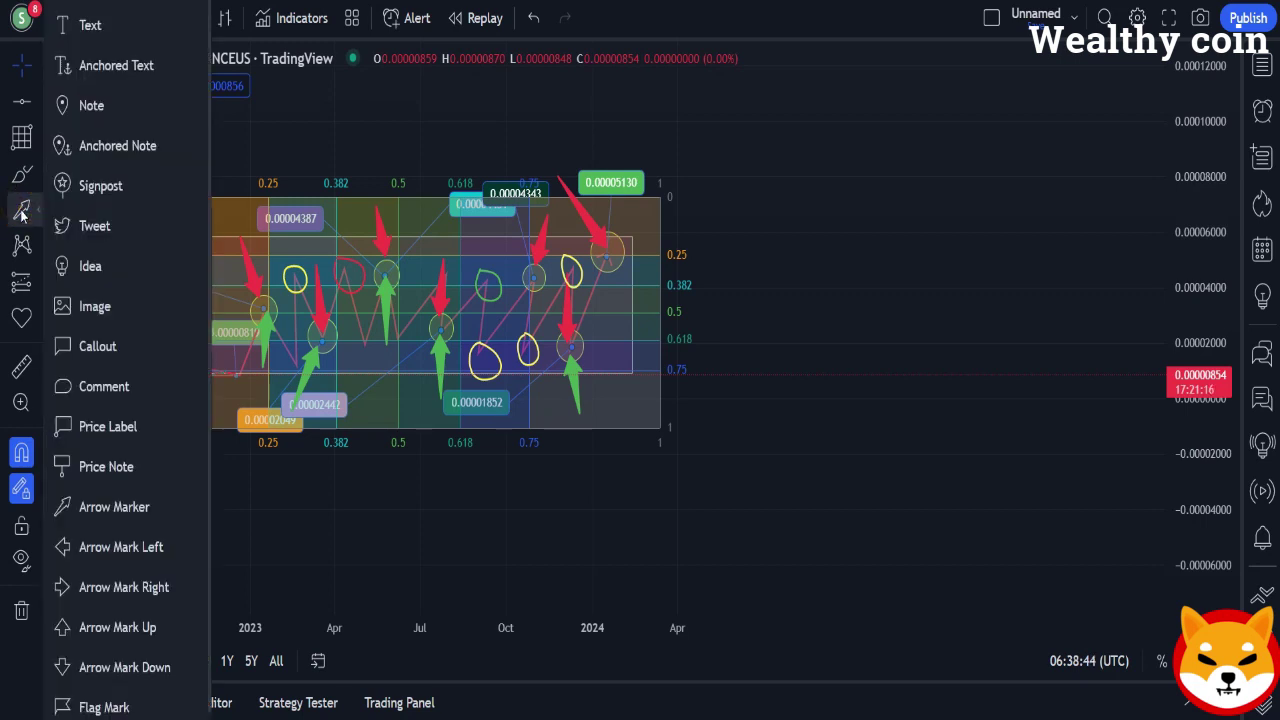
click(22, 210)
click(21, 177)
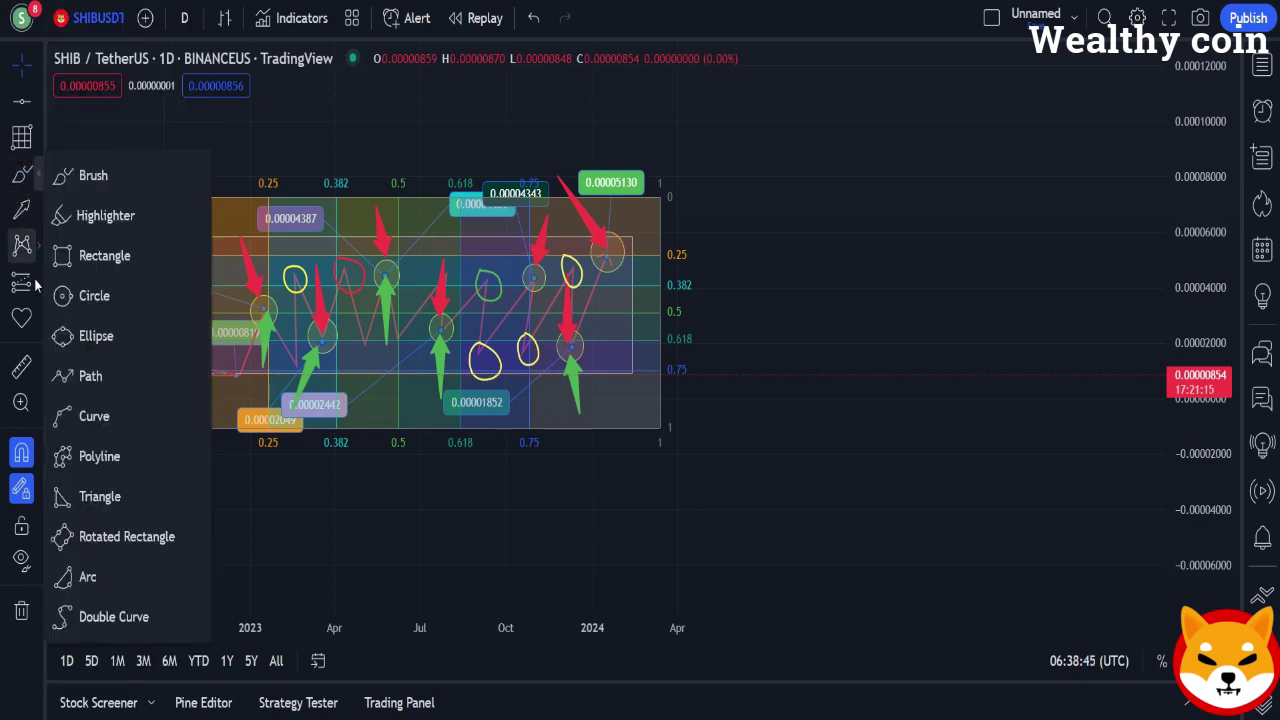
click(67, 376)
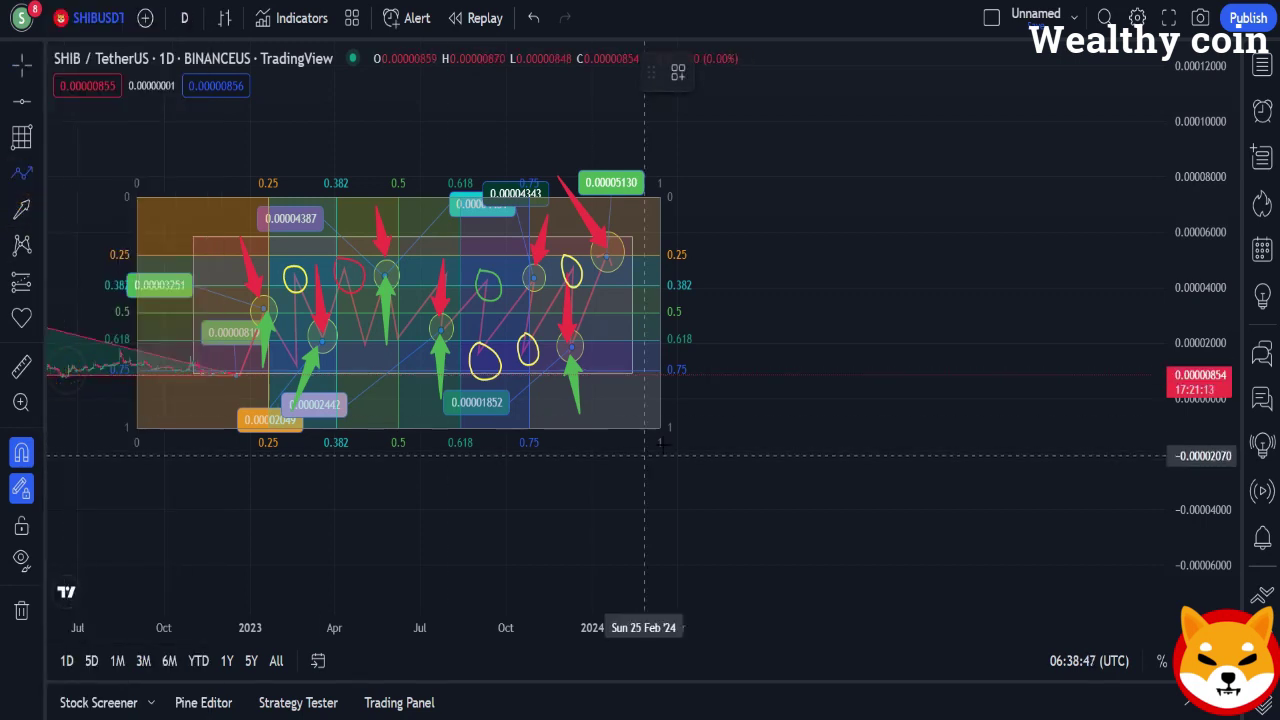
click(679, 369)
click(707, 175)
click(761, 313)
click(800, 165)
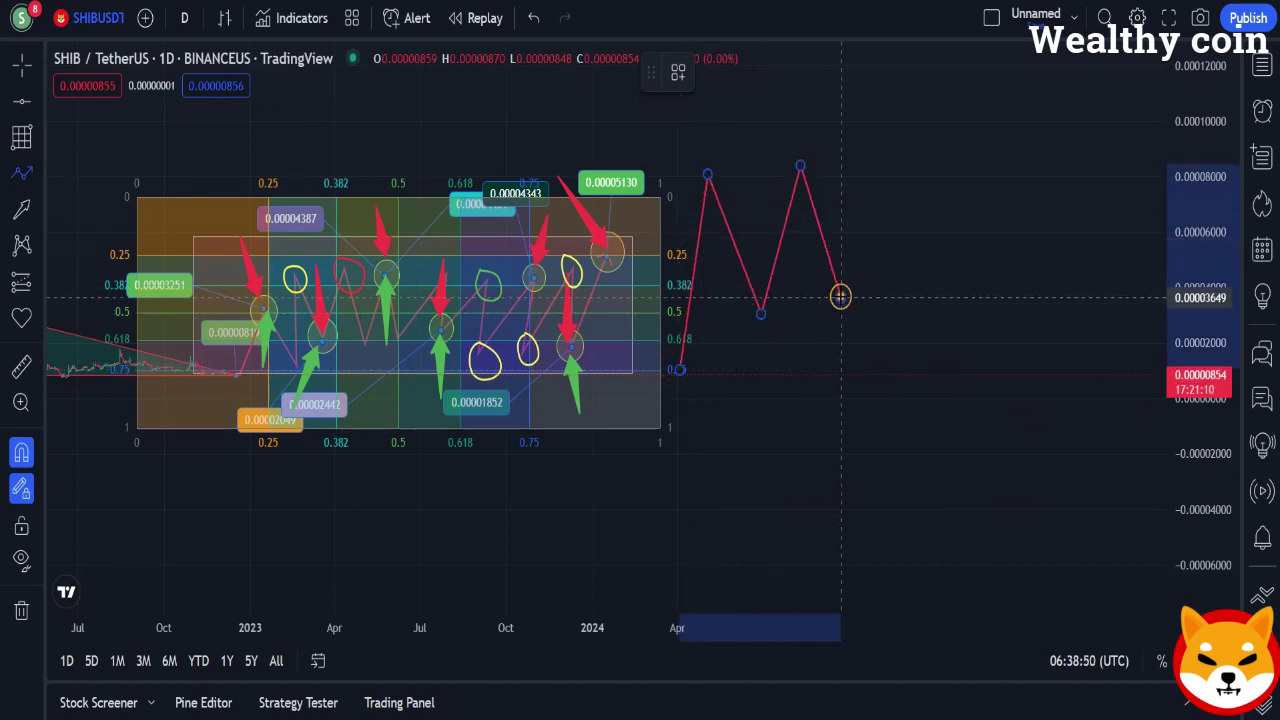
click(841, 297)
click(858, 161)
click(918, 293)
click(920, 166)
click(978, 298)
click(995, 181)
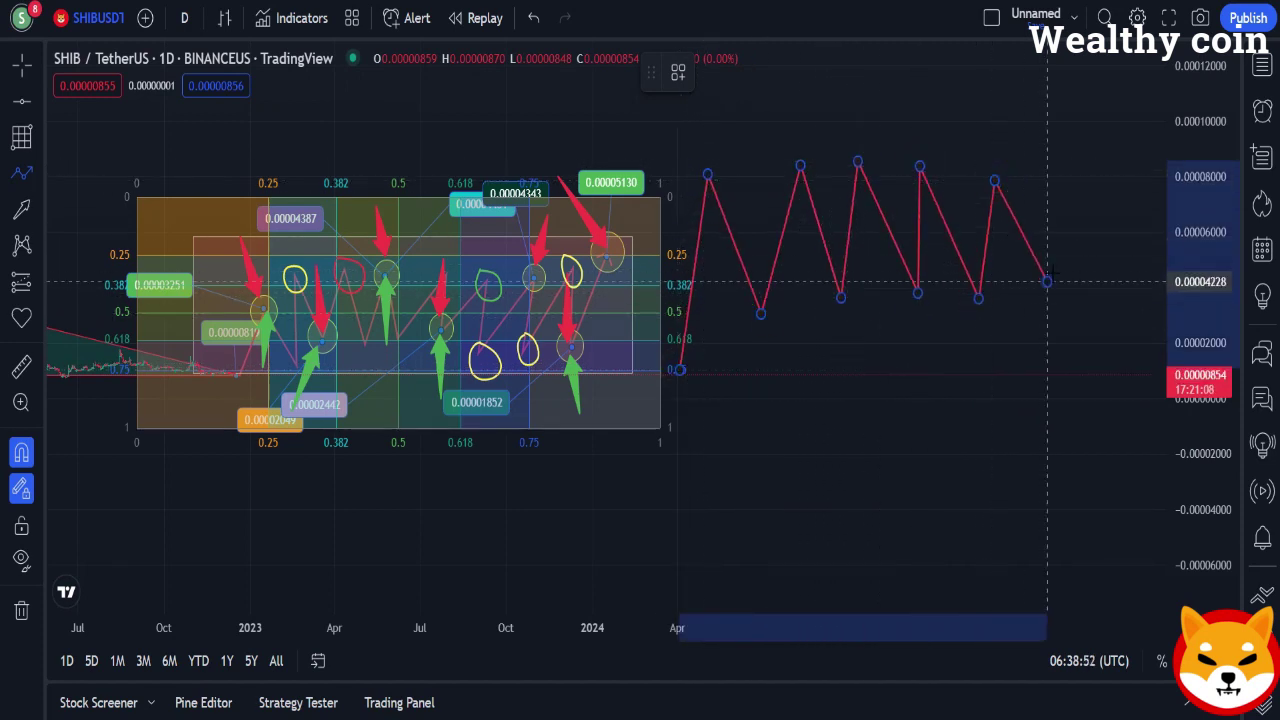
click(1047, 281)
click(1066, 148)
click(1091, 229)
double_click(1094, 128)
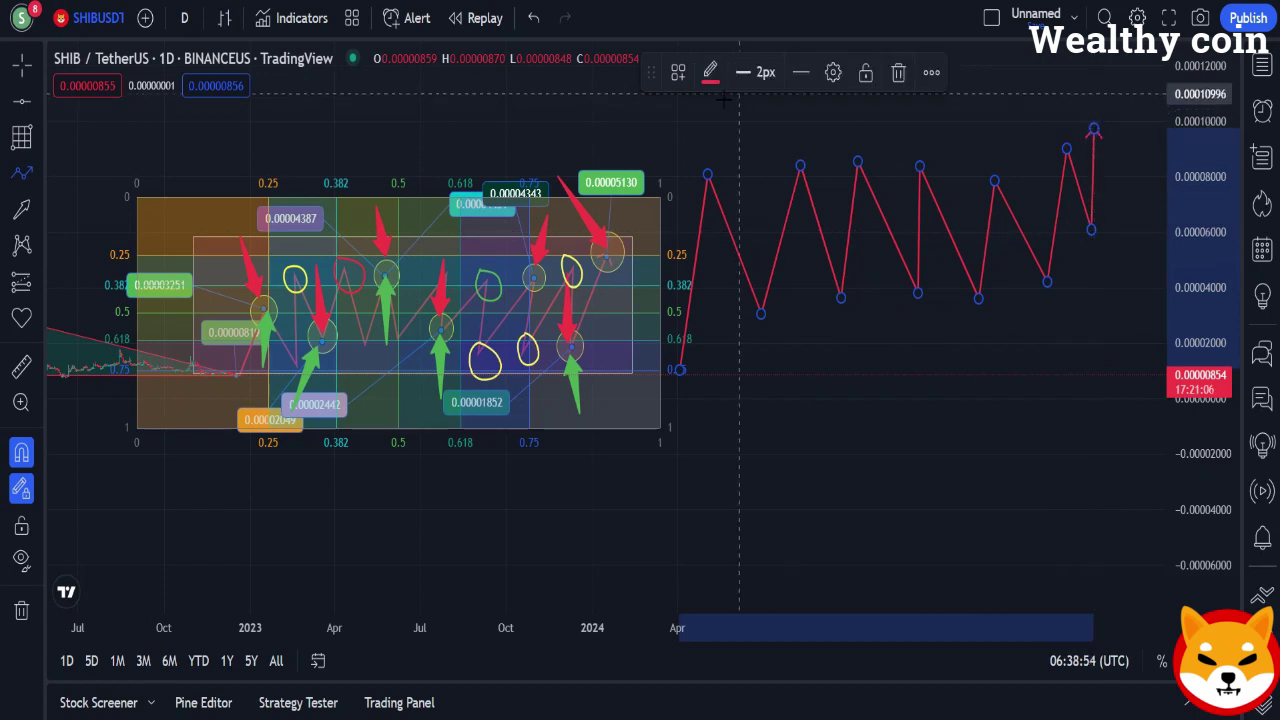
Draw a second seven-peak zigzag Path below the red one, ending at about 0.000095, and colour it yellow.
click(25, 180)
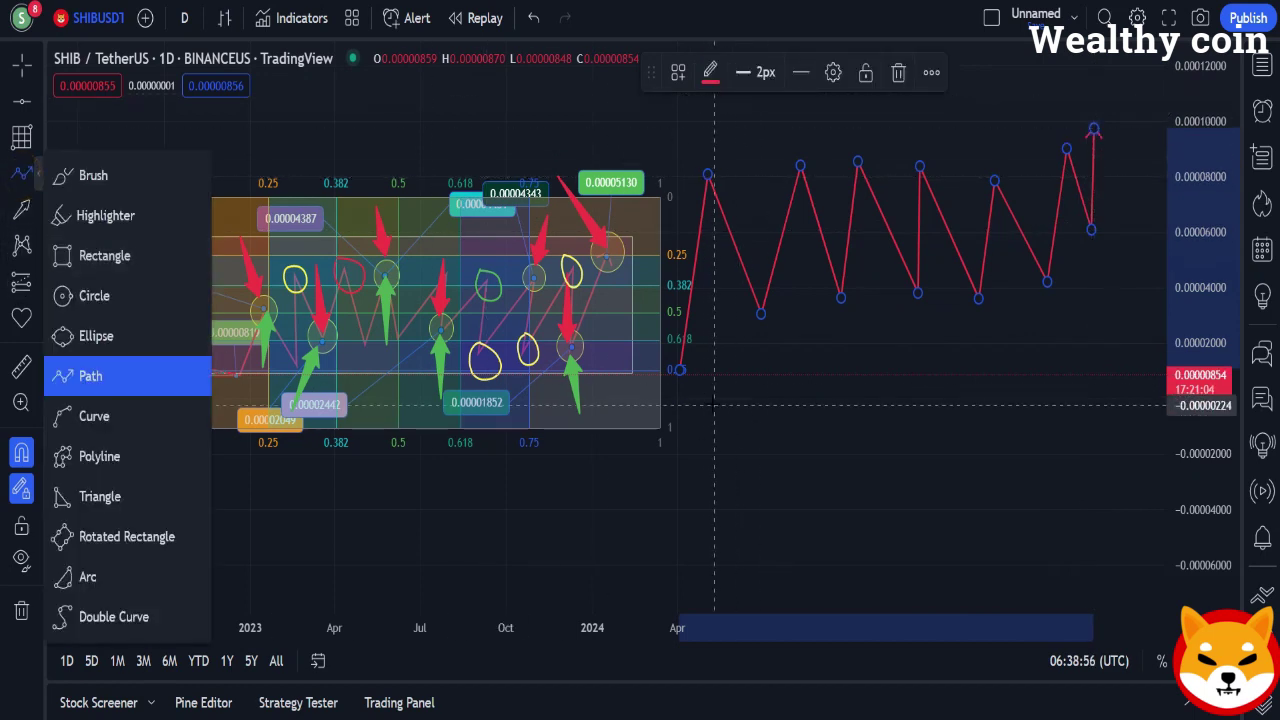
click(80, 374)
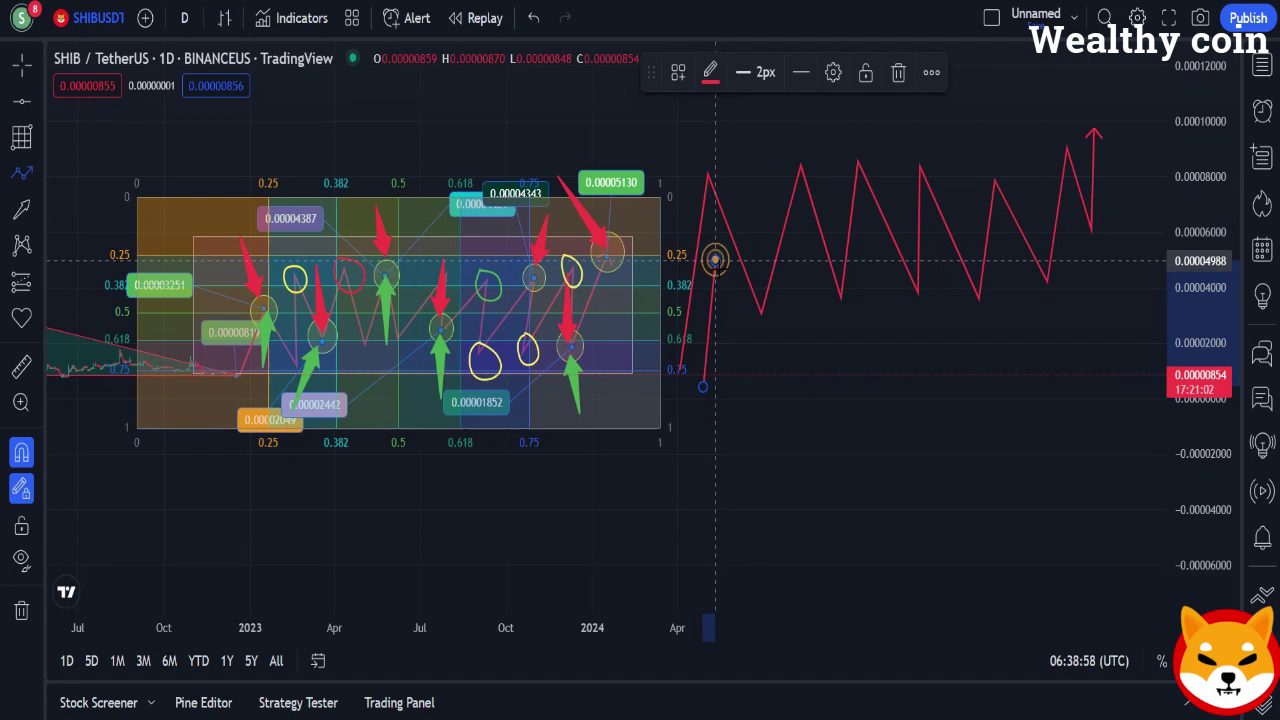
click(715, 260)
click(772, 389)
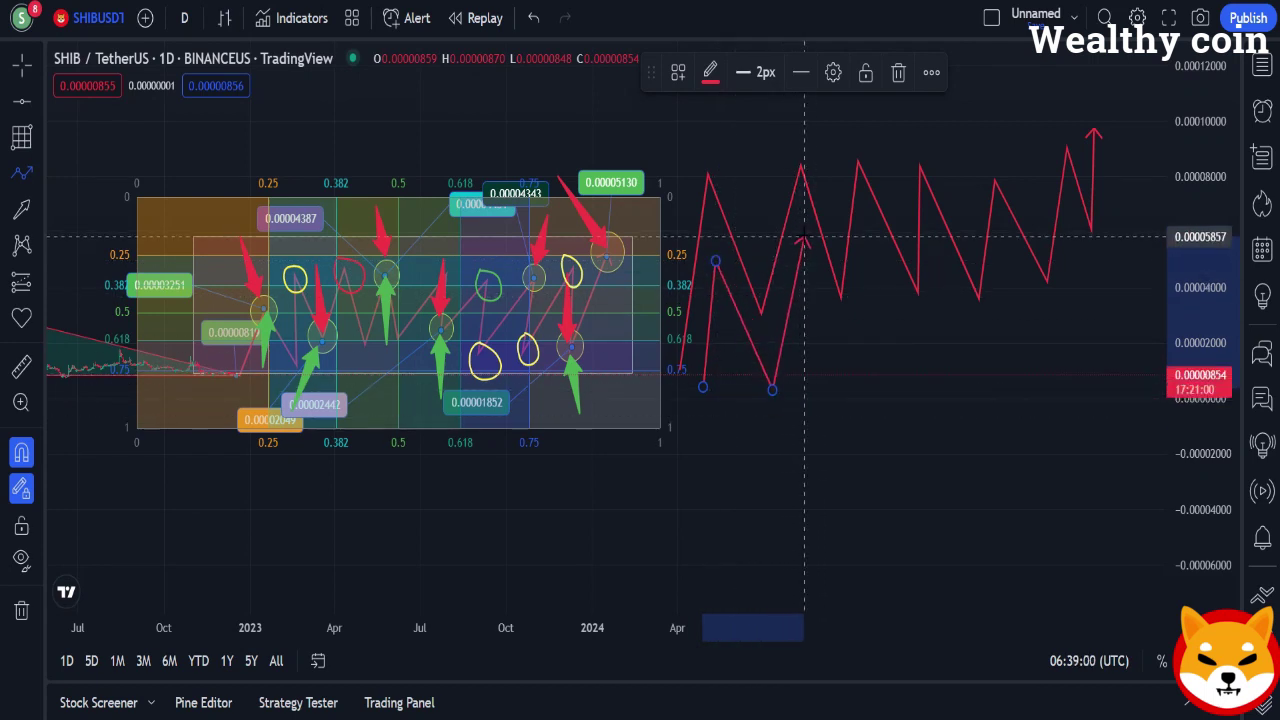
click(799, 245)
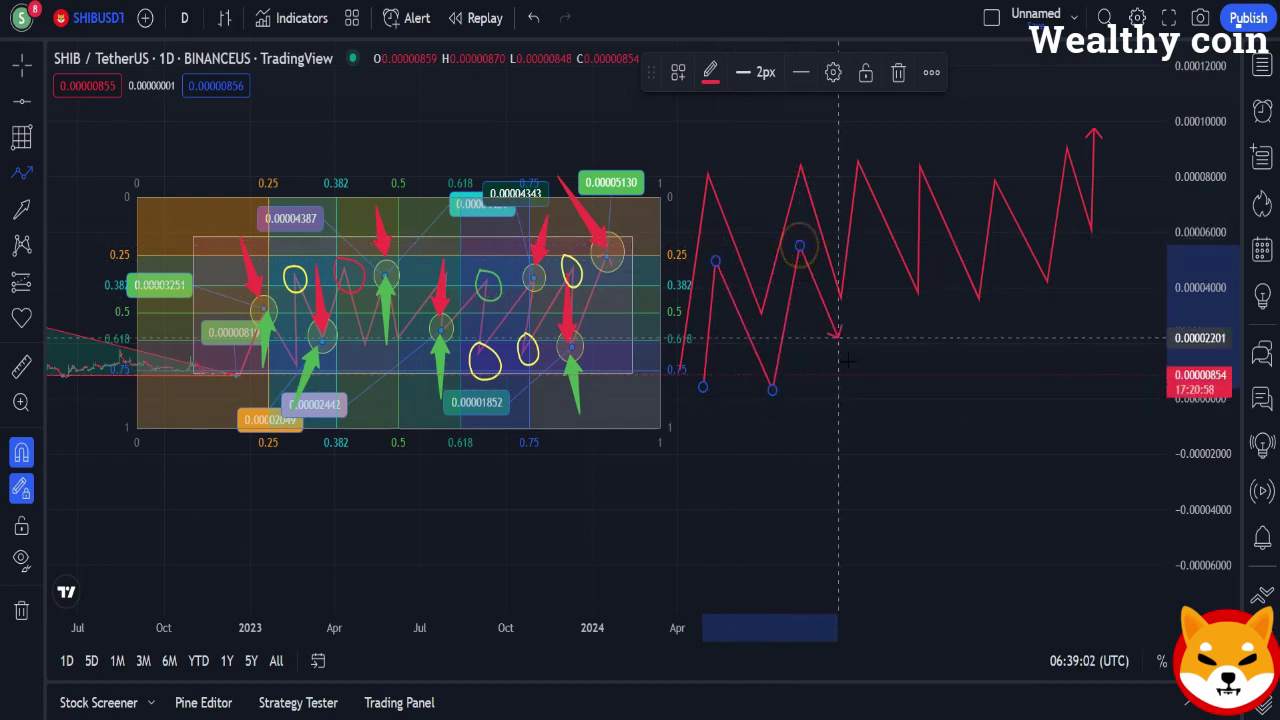
click(855, 385)
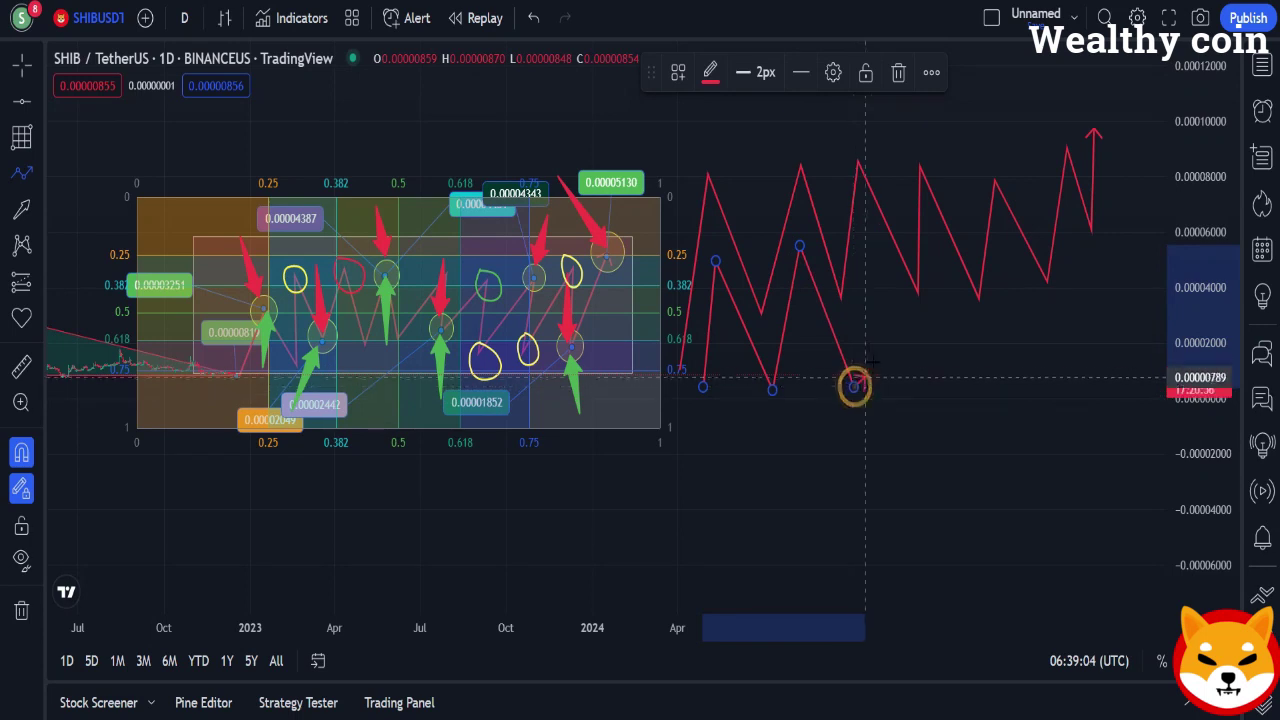
click(868, 238)
click(920, 375)
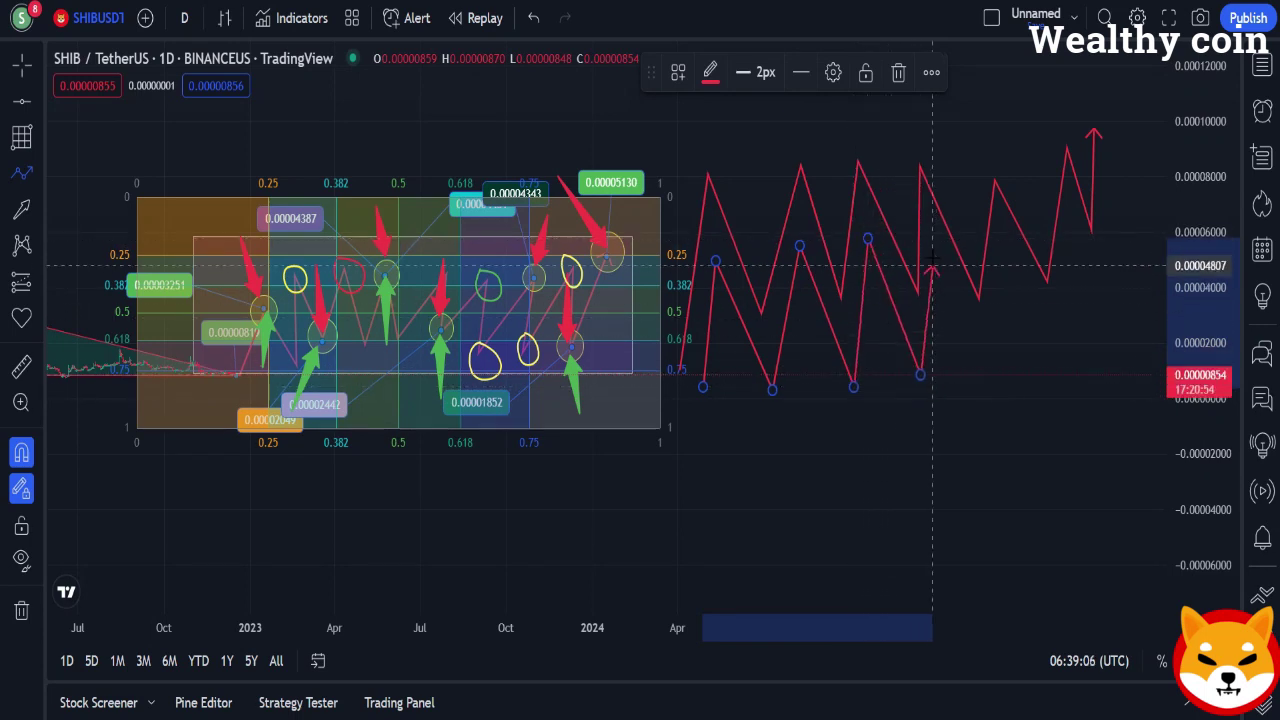
click(1003, 399)
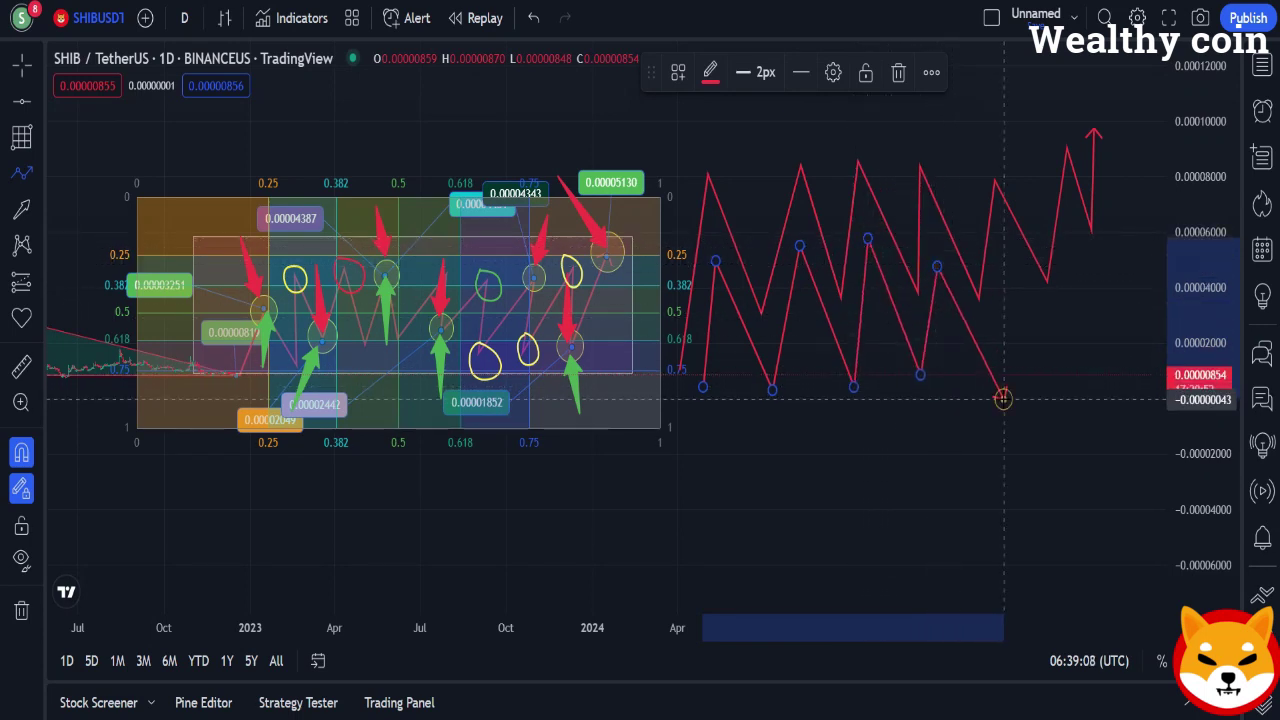
click(1003, 248)
click(1048, 357)
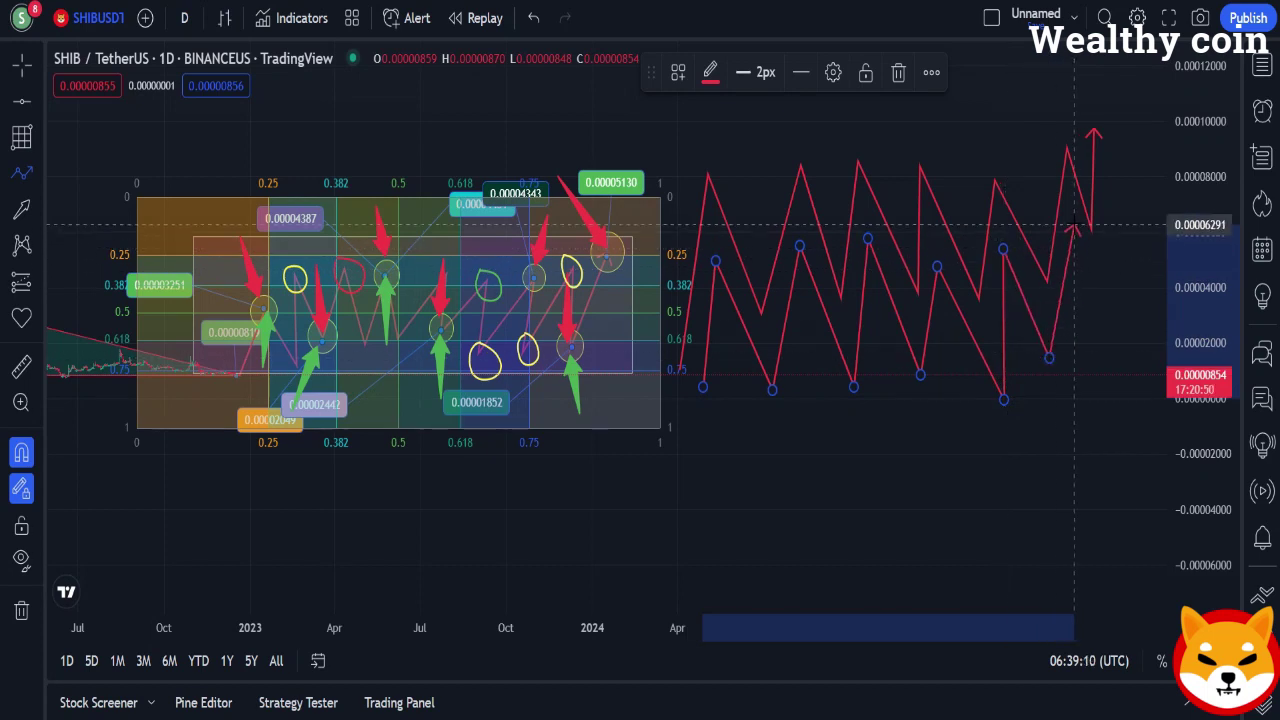
click(1073, 224)
click(1124, 331)
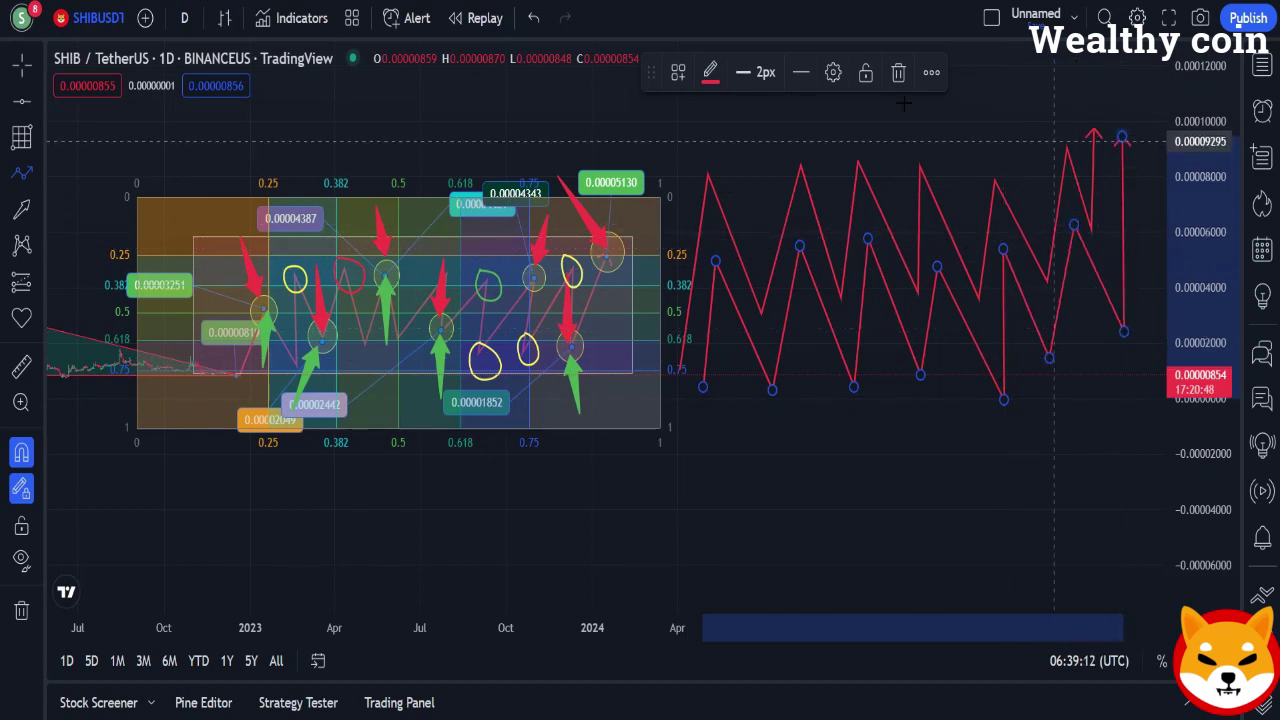
click(710, 72)
click(749, 139)
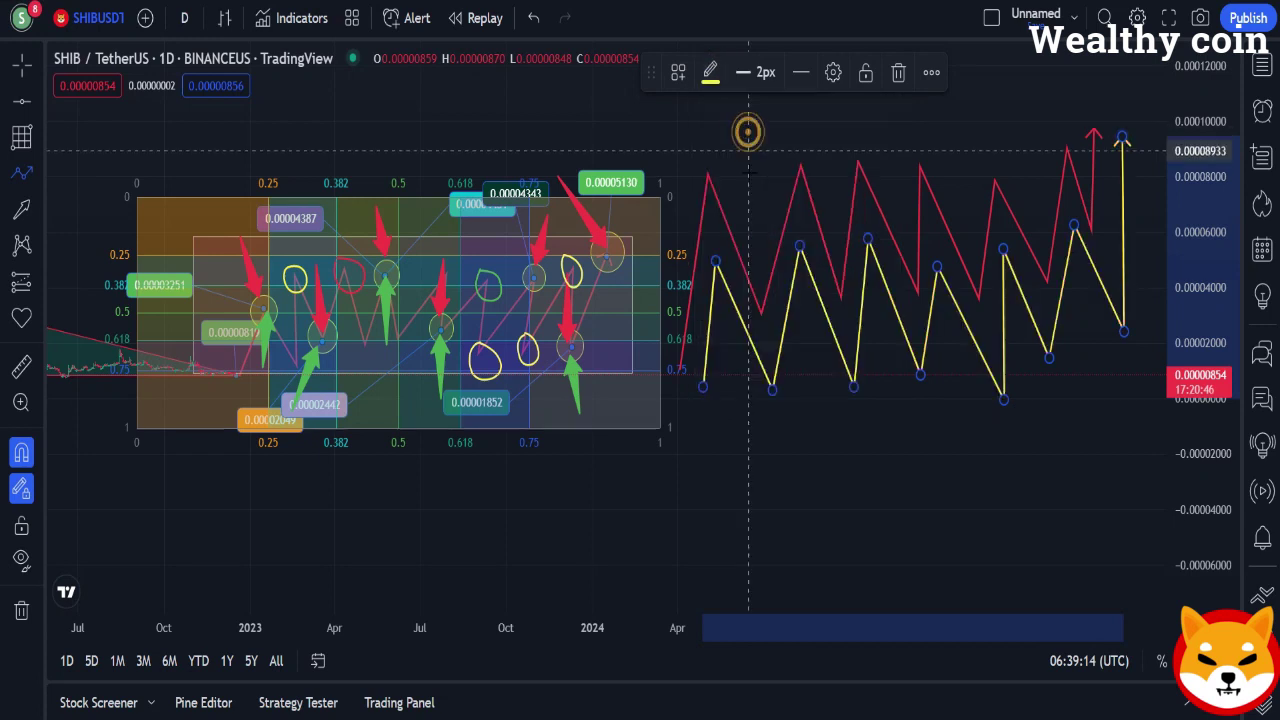
Draw a third seven-peak zigzag Path below the yellow one, ending at about 0.000077, and colour it green.
click(22, 172)
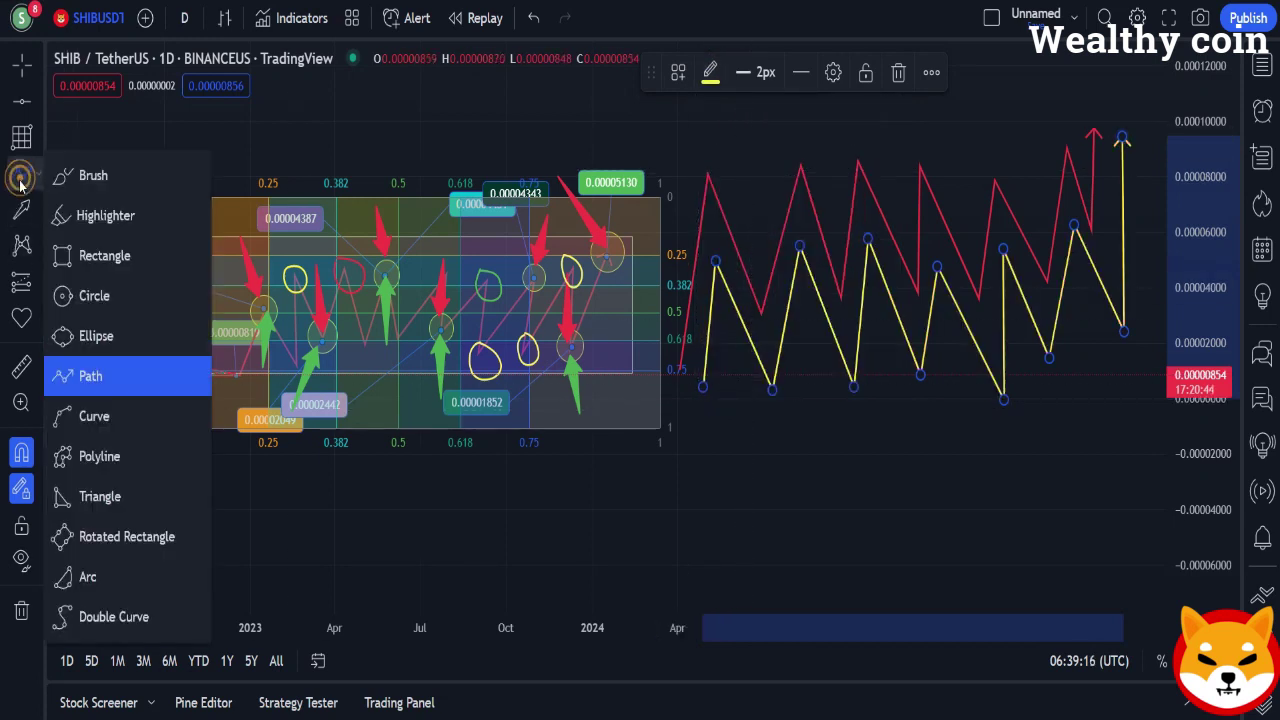
click(76, 378)
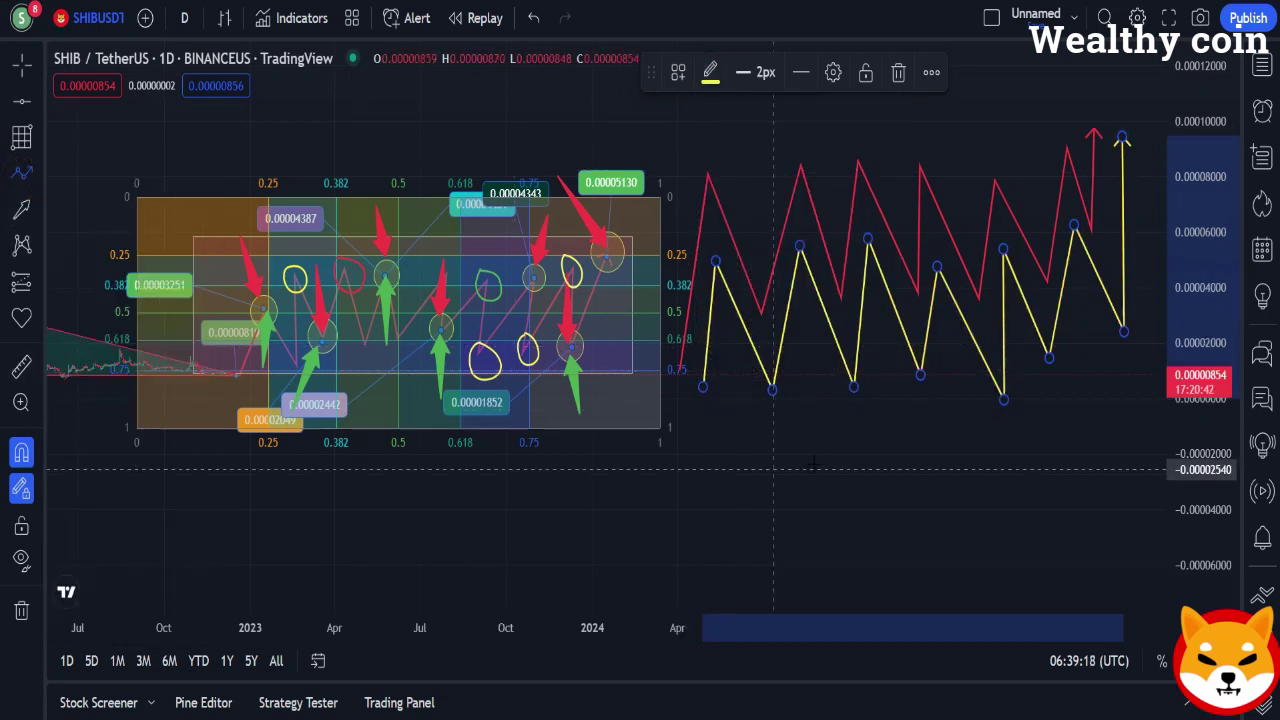
click(715, 450)
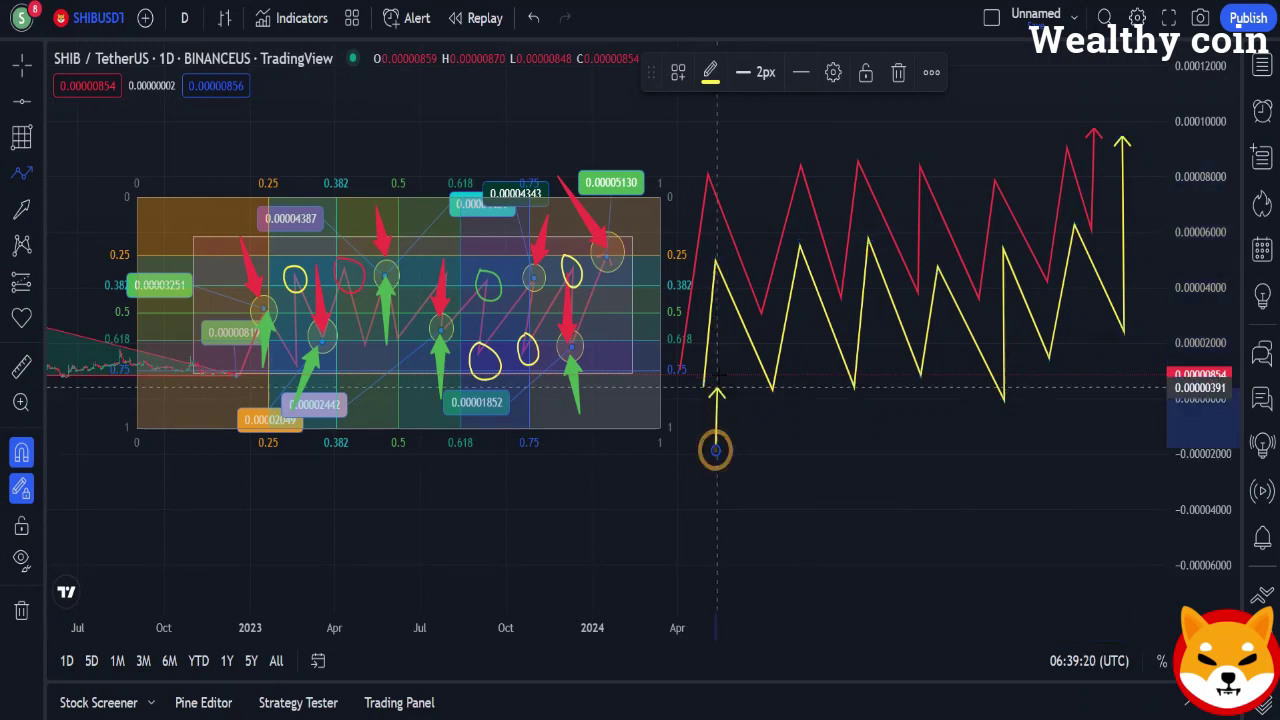
click(725, 330)
click(792, 469)
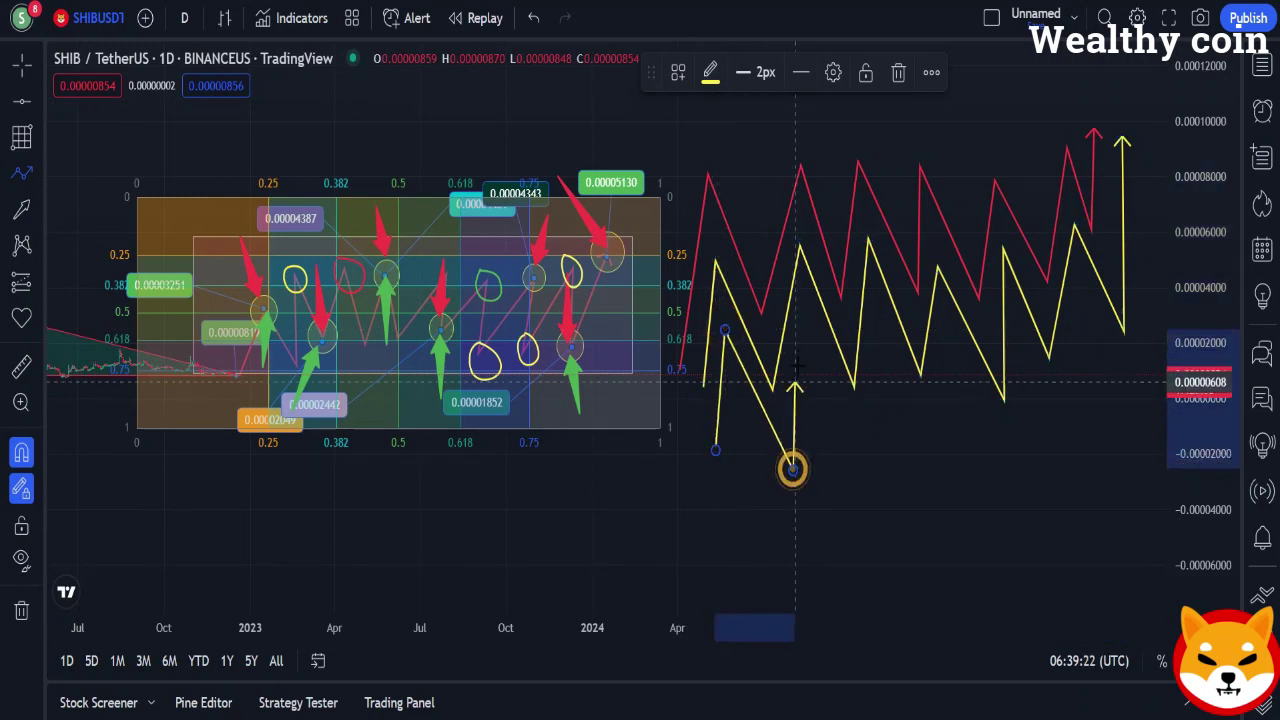
click(805, 311)
click(857, 437)
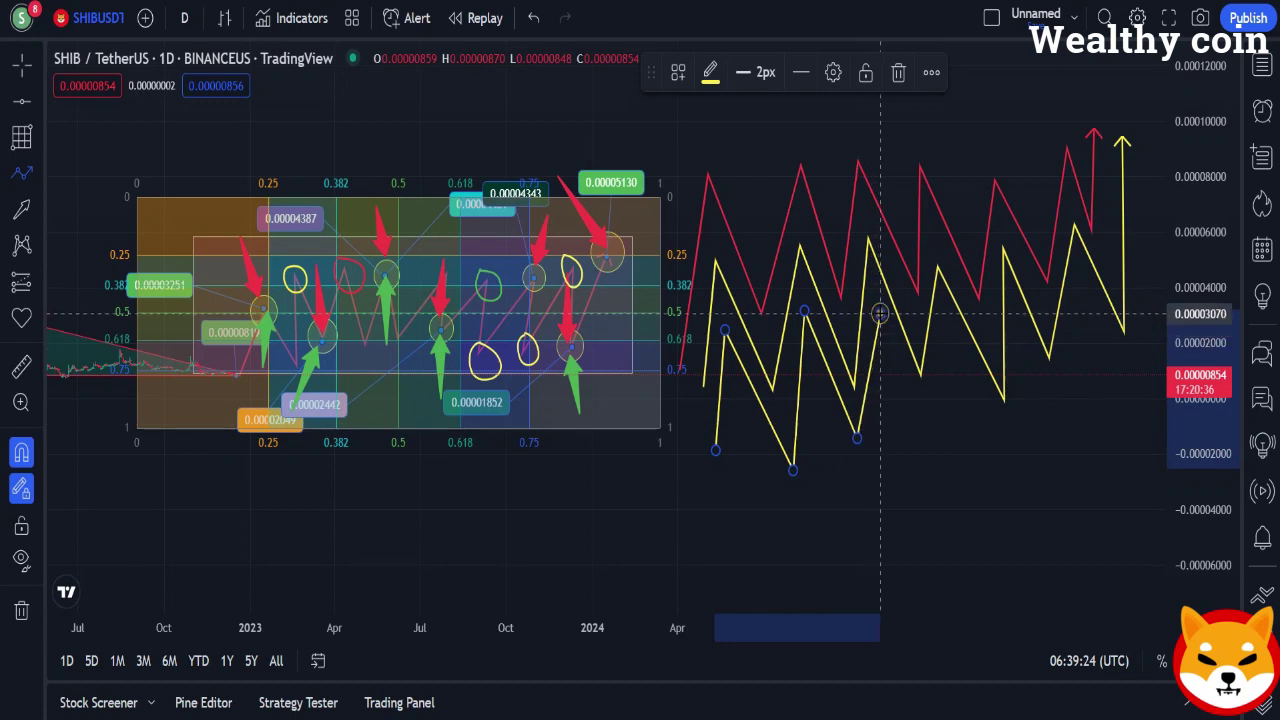
click(880, 314)
click(912, 426)
click(942, 320)
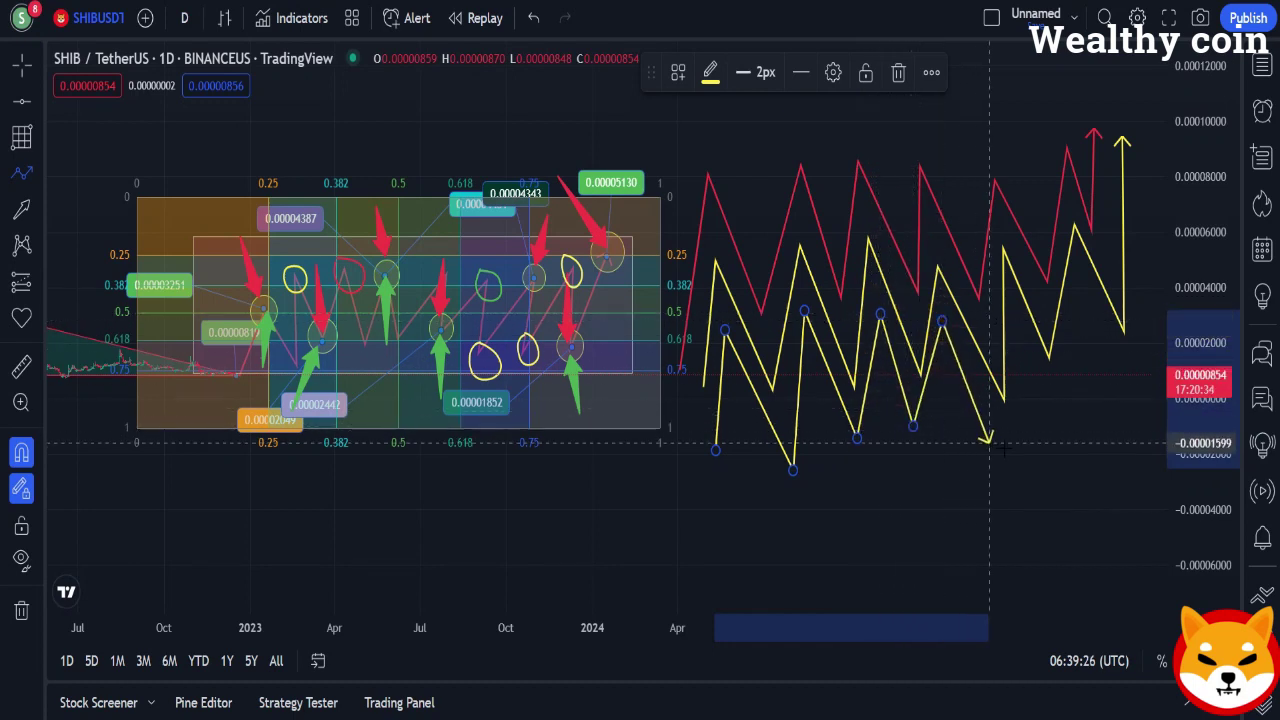
click(1019, 462)
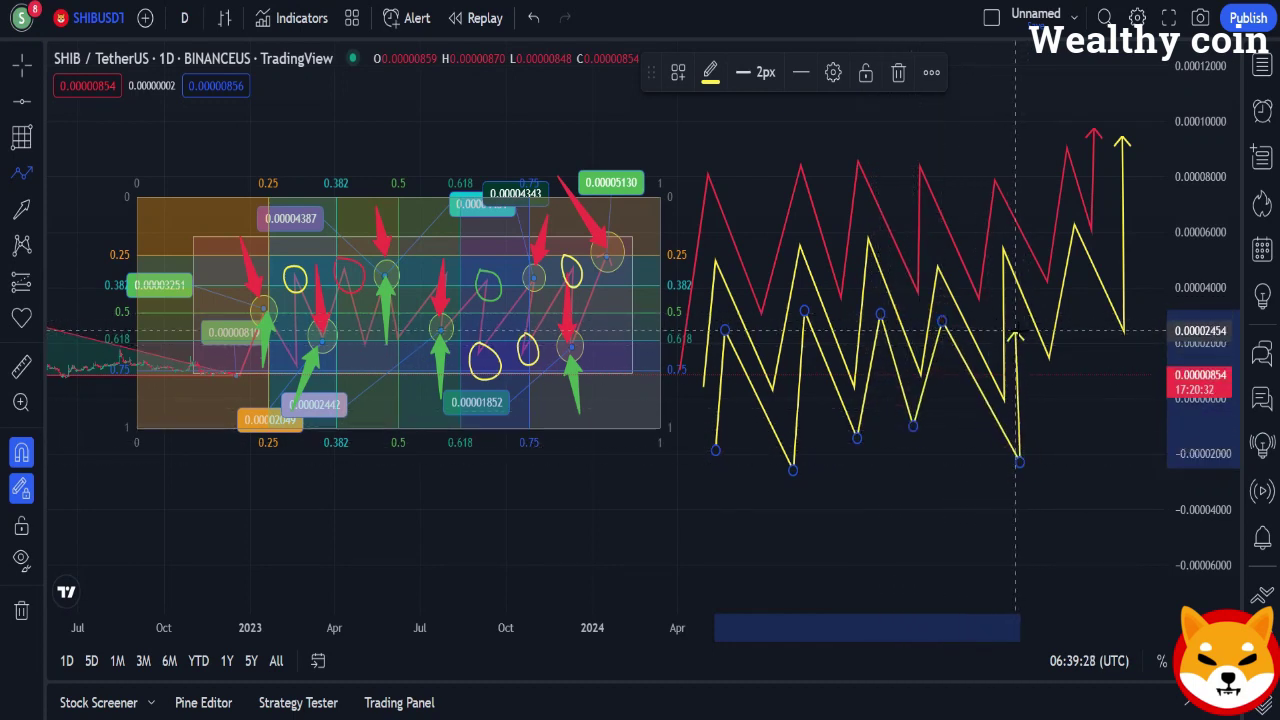
click(1019, 332)
click(1068, 435)
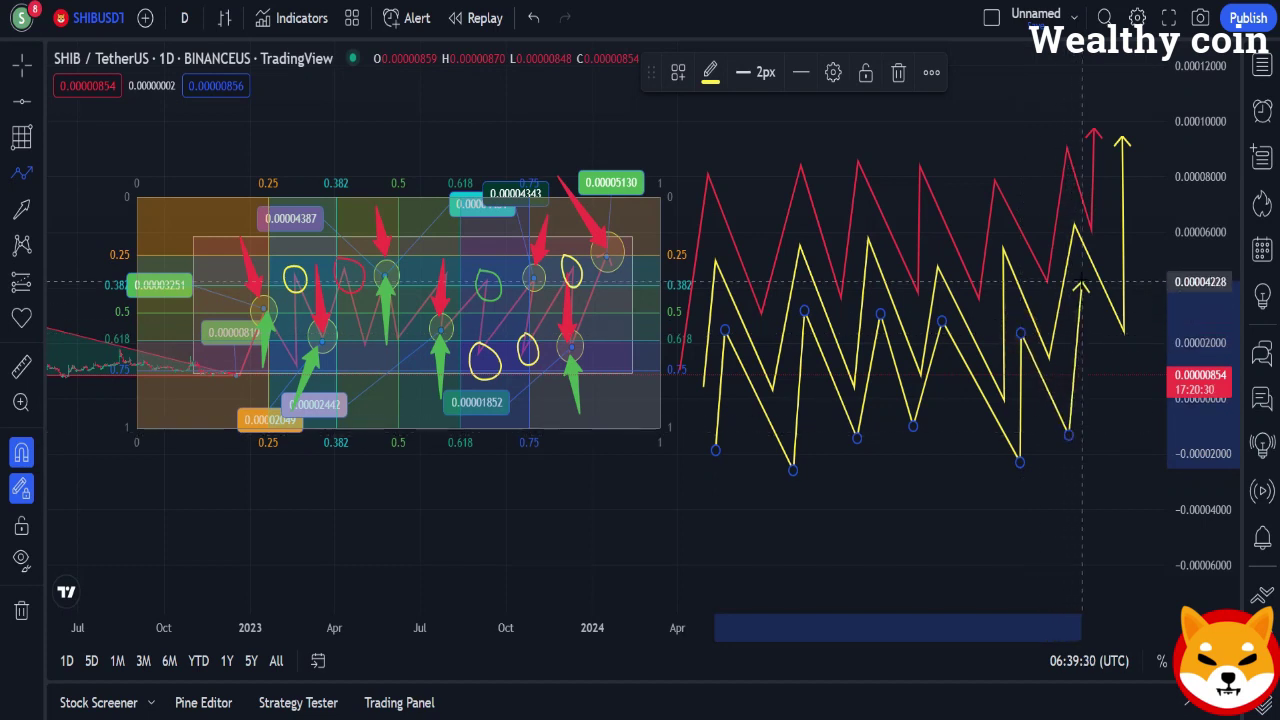
click(1082, 280)
click(1148, 408)
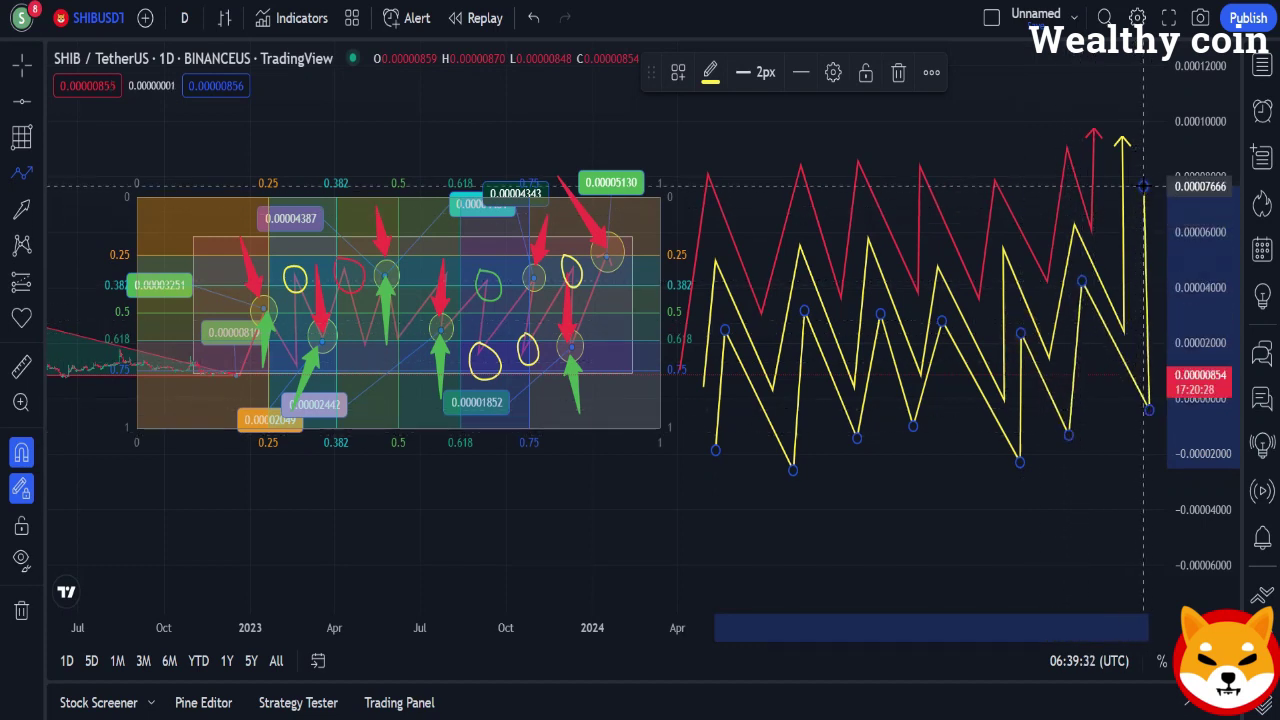
click(712, 71)
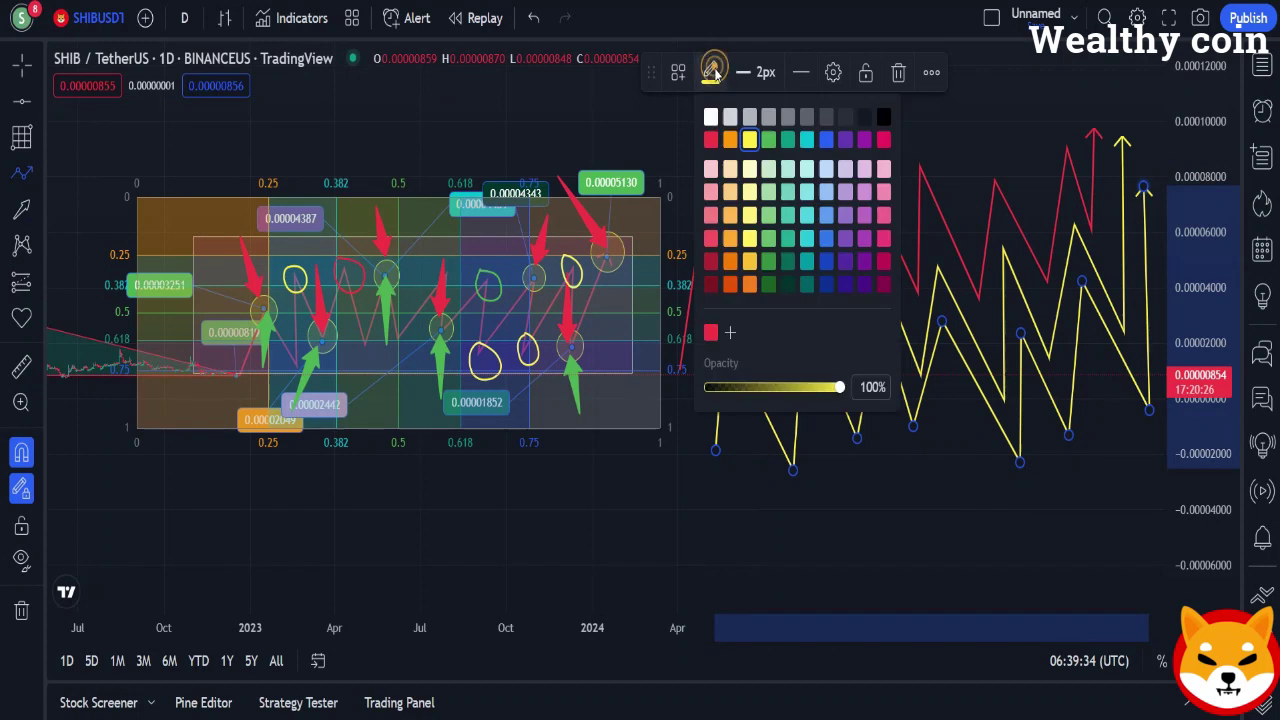
click(770, 139)
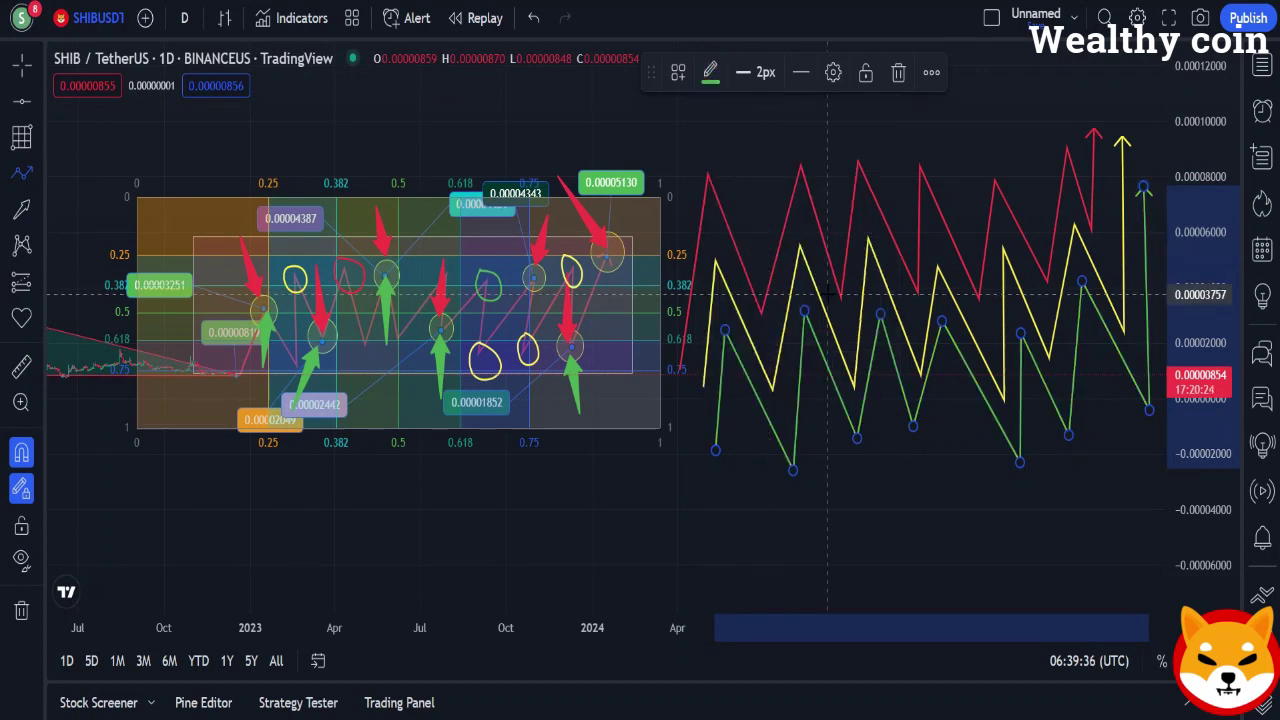
Draw a Rectangle enclosing the three zigzag projections, from 29 Mar '24 at about 0.000099 down to about -0.000033, and colour its border red.
drag(742, 140, 549, 143)
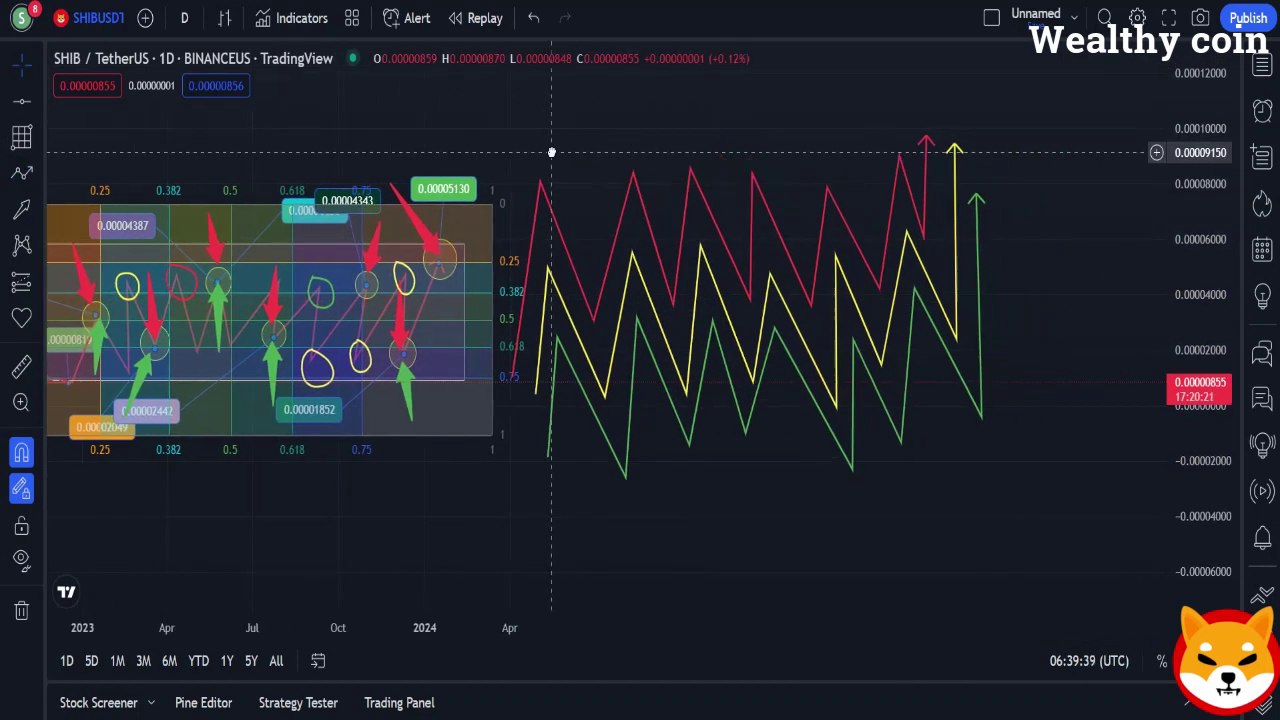
click(18, 145)
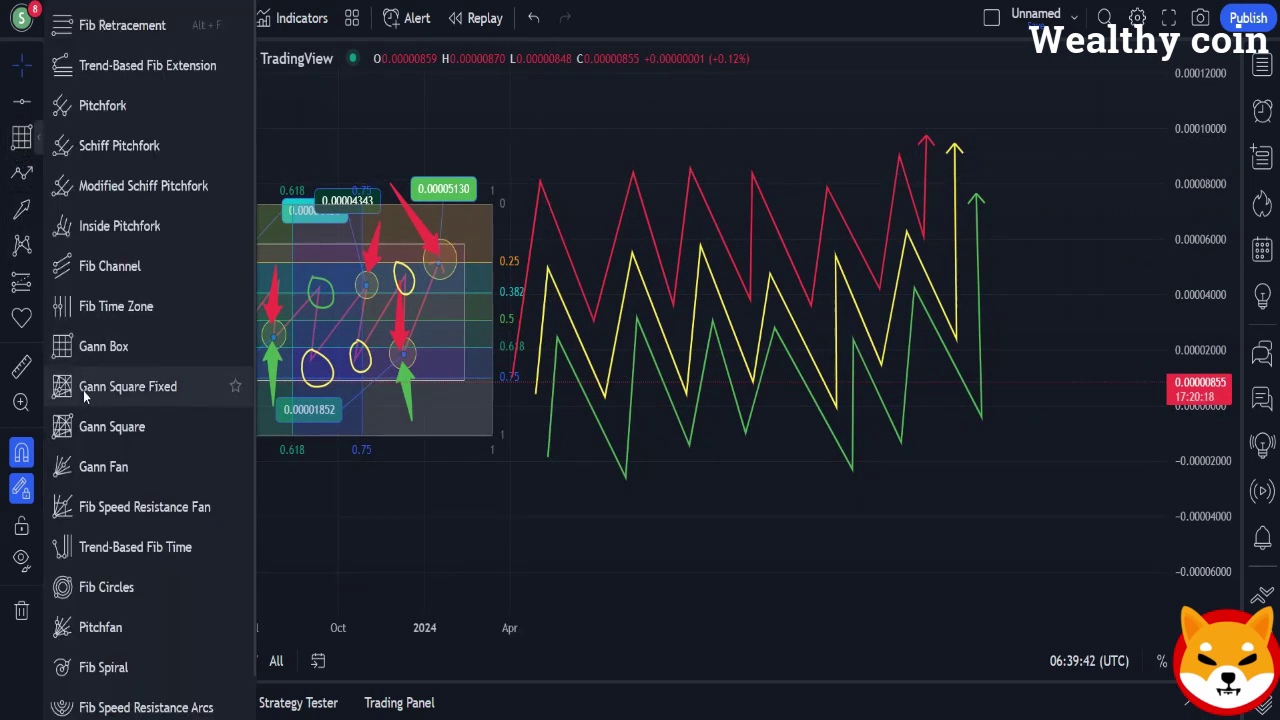
click(24, 175)
click(24, 175)
click(86, 258)
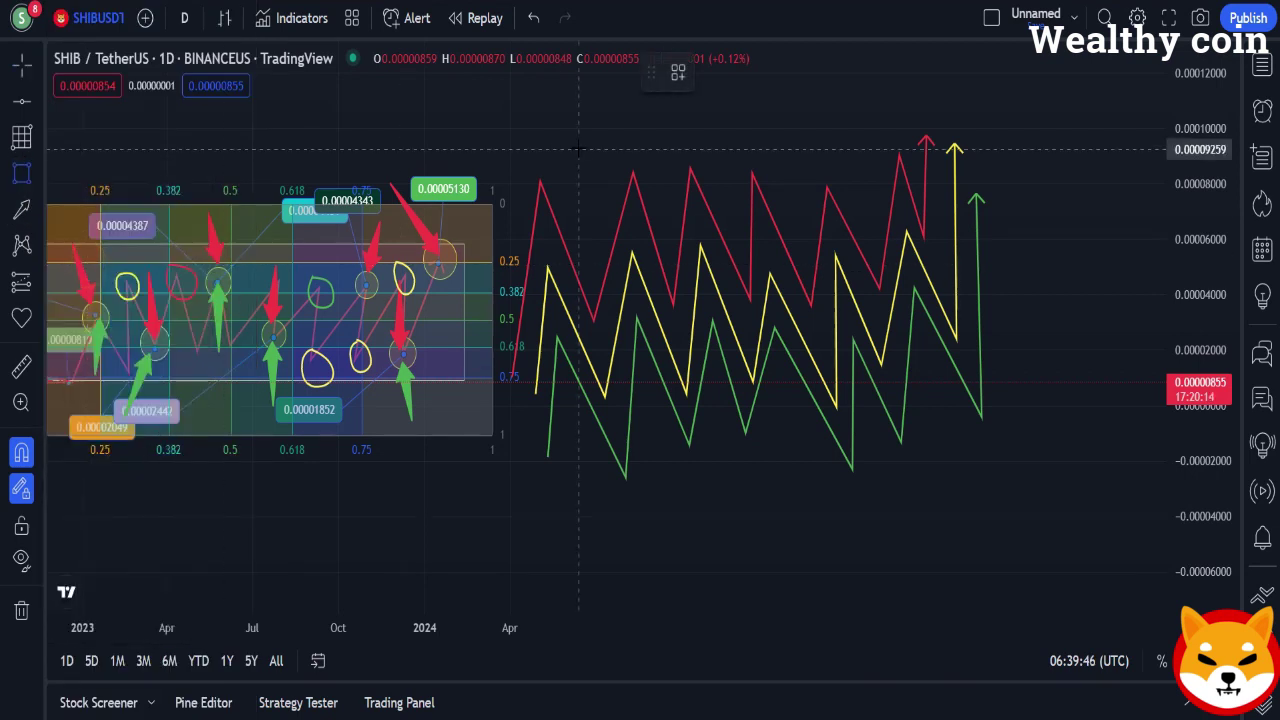
drag(507, 130, 1049, 497)
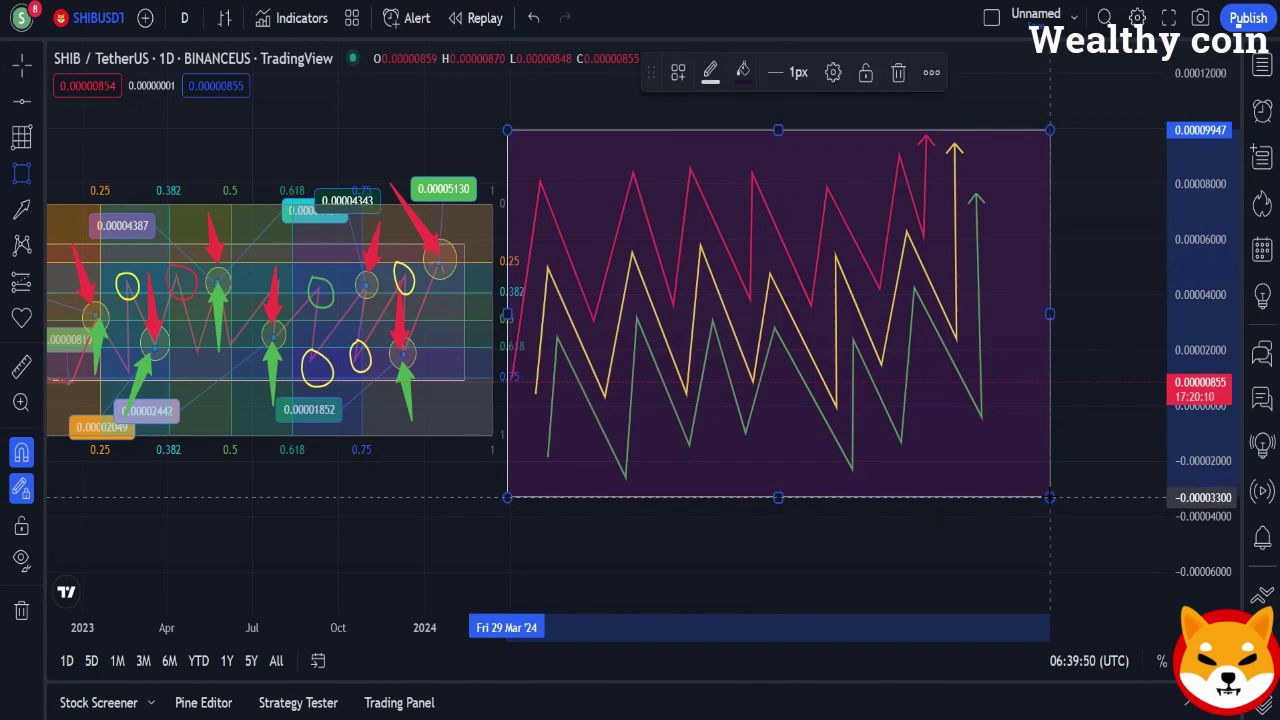
click(714, 72)
click(712, 141)
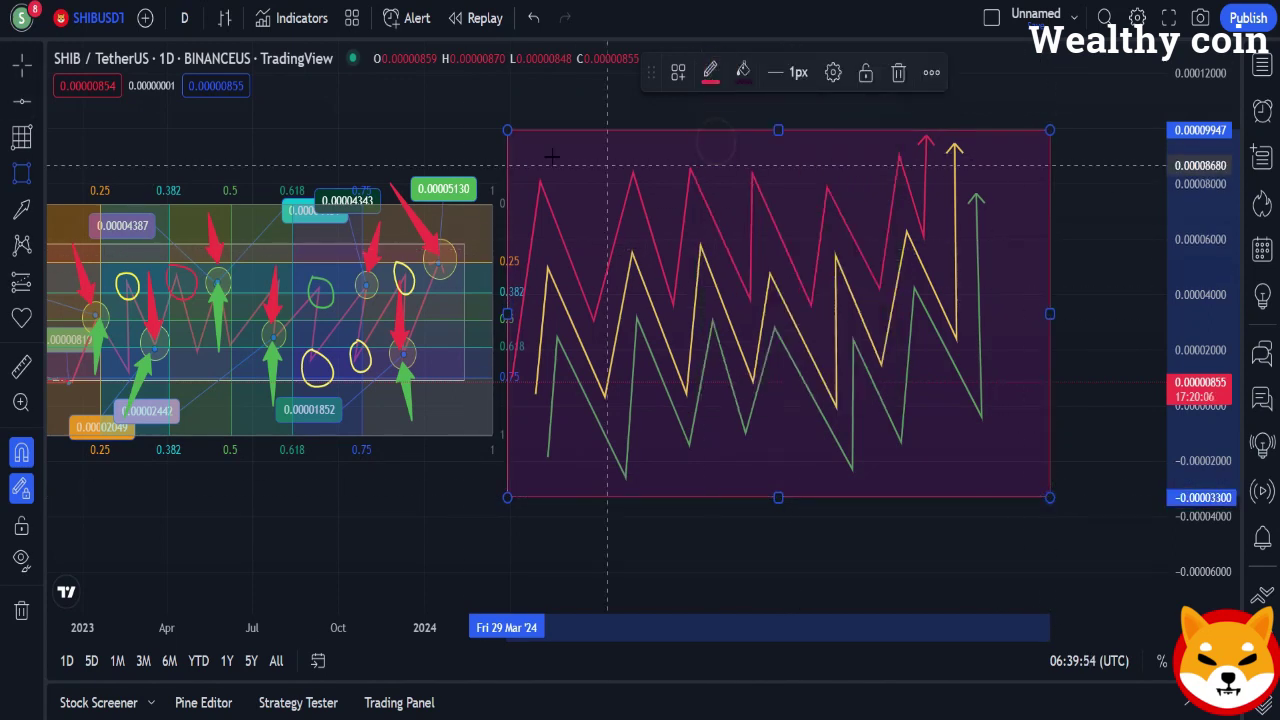
Draw seven red horizontal lines across the chart at about 0.000080, 0.000060, 0.000038, 0.000022, 0.000007, -0.000018 and -0.000040.
click(21, 103)
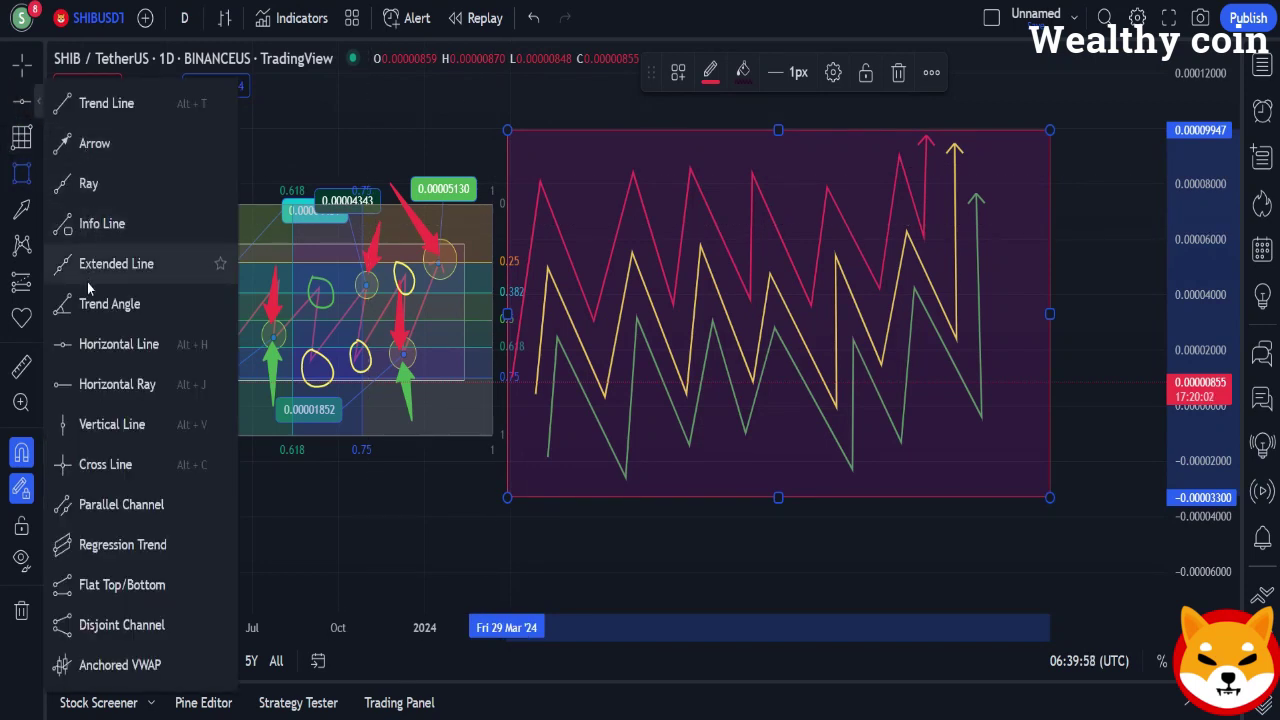
click(96, 345)
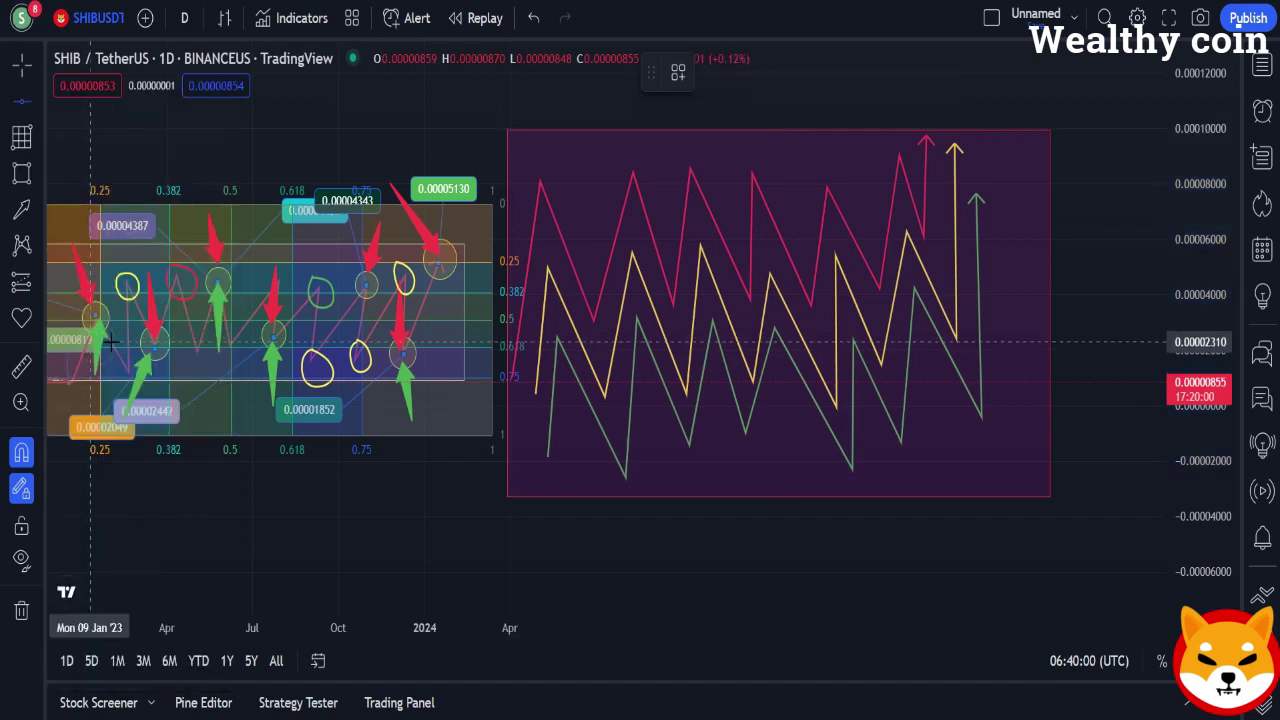
click(1068, 183)
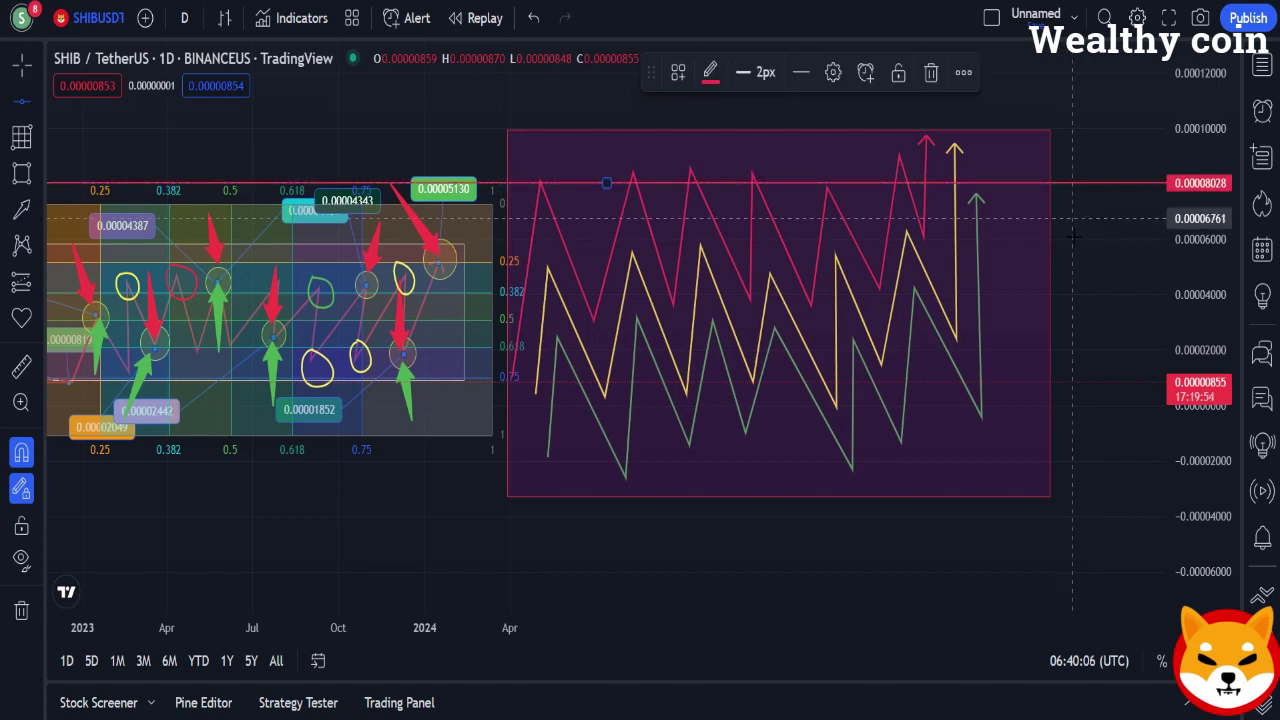
click(1070, 239)
click(1078, 299)
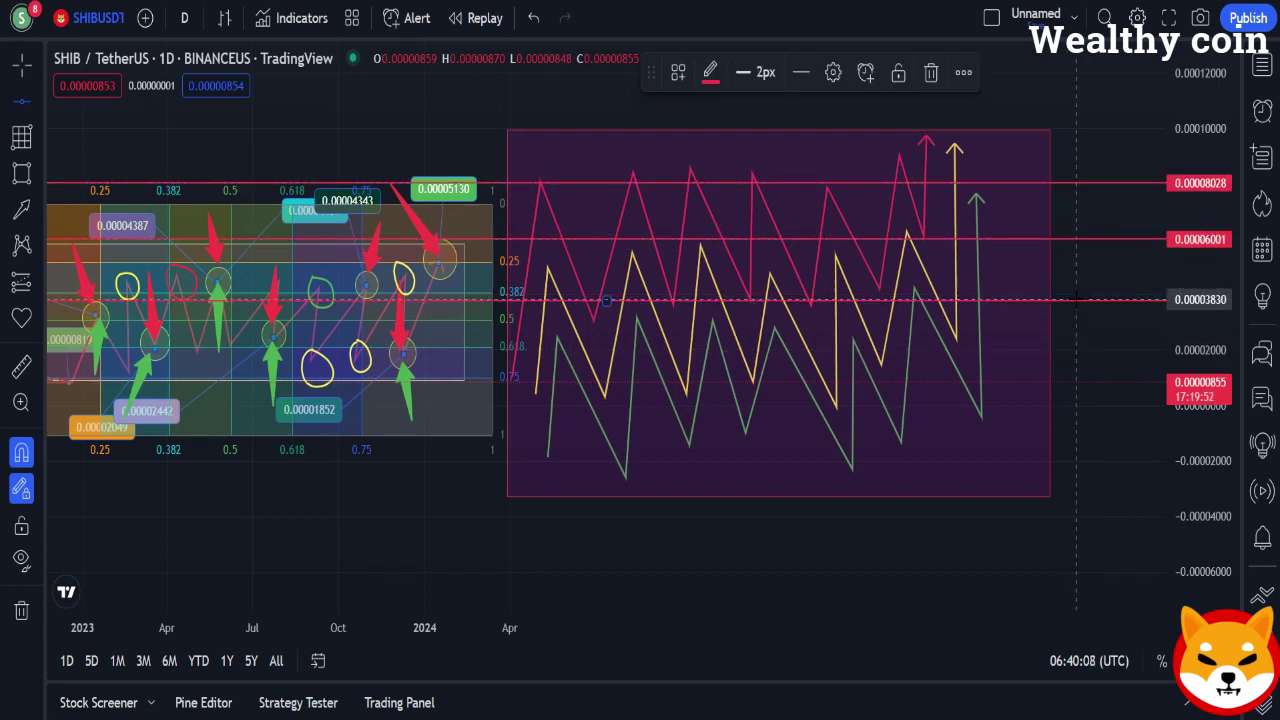
click(1071, 386)
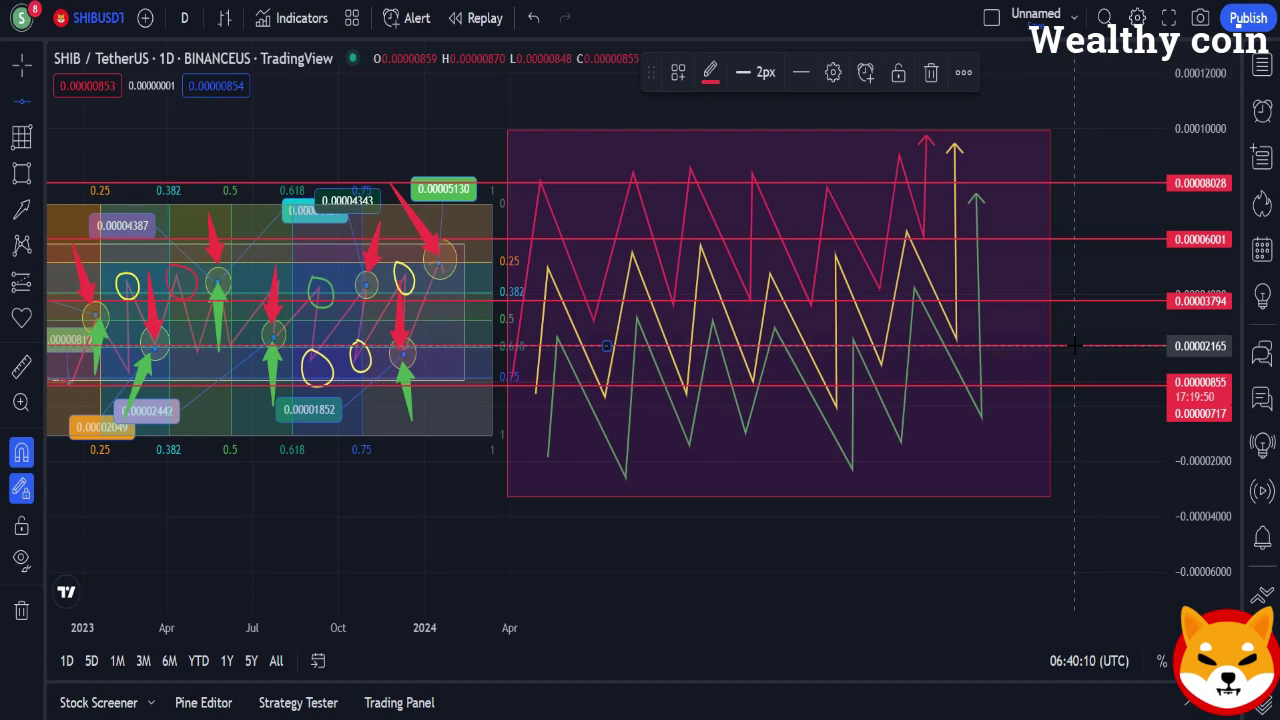
click(1074, 345)
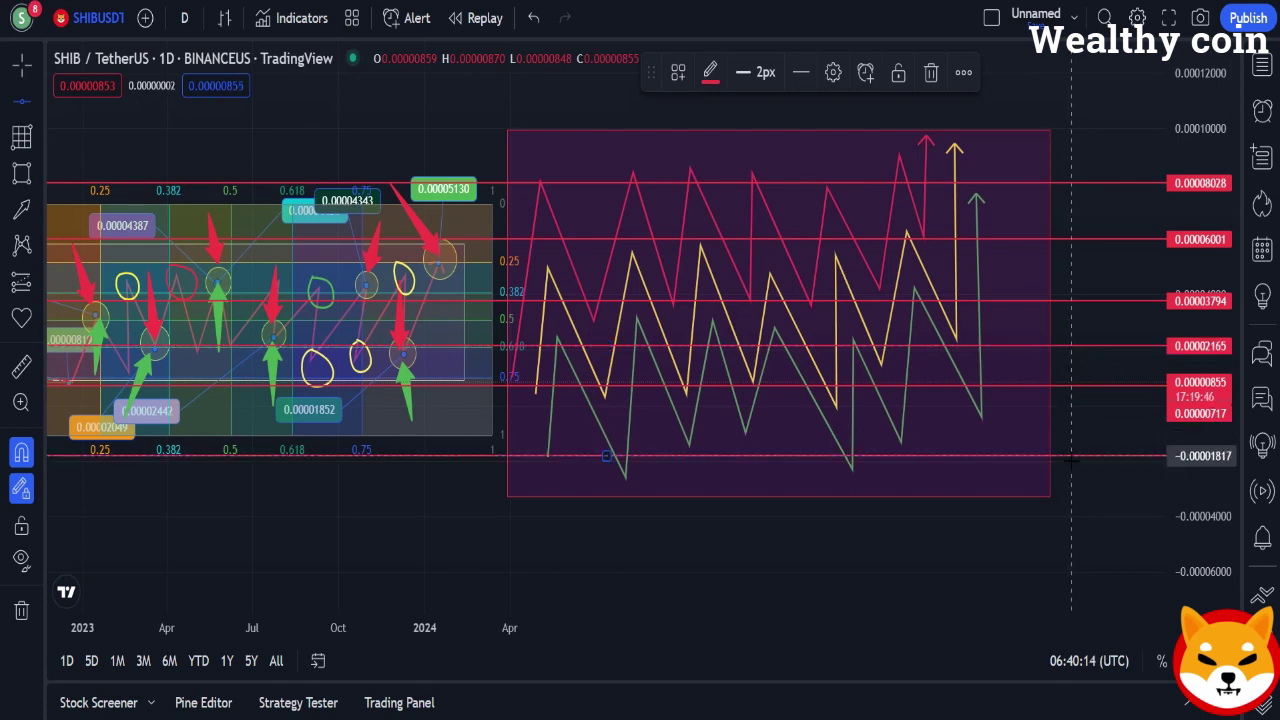
click(1071, 456)
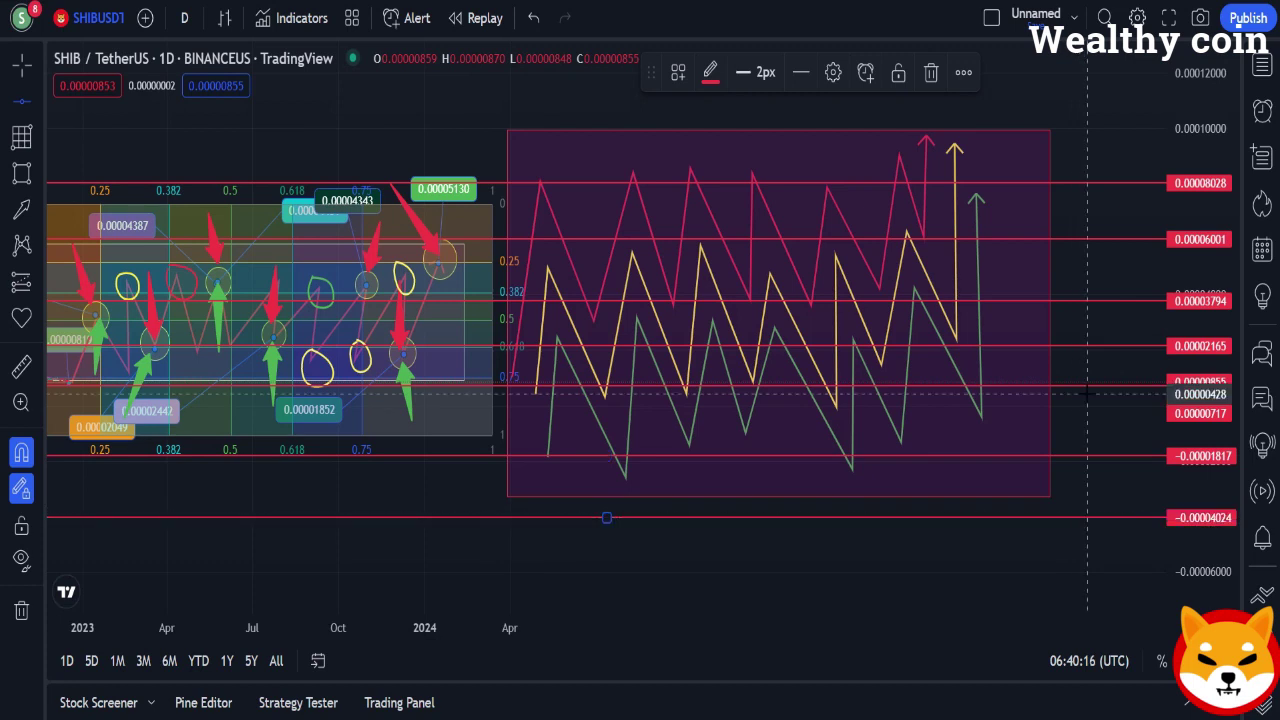
Add a Price Note at about 0.000081 on the highest horizontal line, just past the rectangle's far edge, with its label above the anchor.
click(21, 248)
click(21, 208)
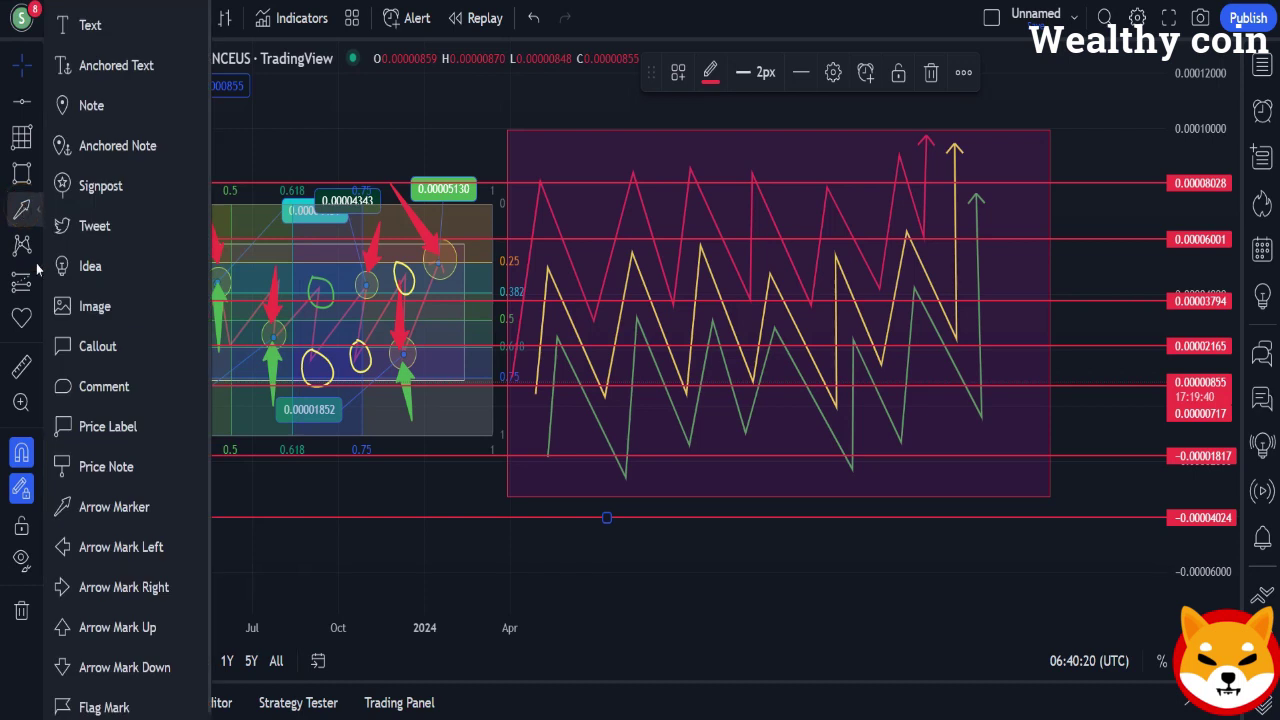
click(82, 466)
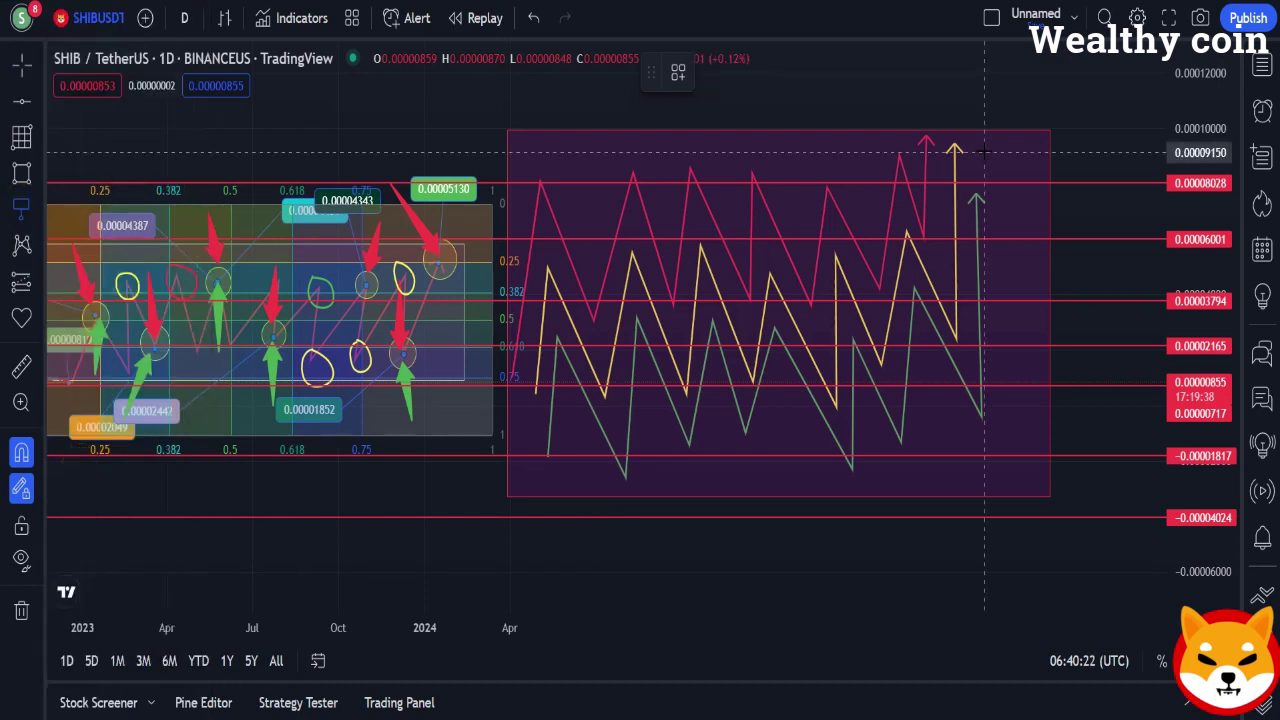
click(1054, 181)
click(1021, 134)
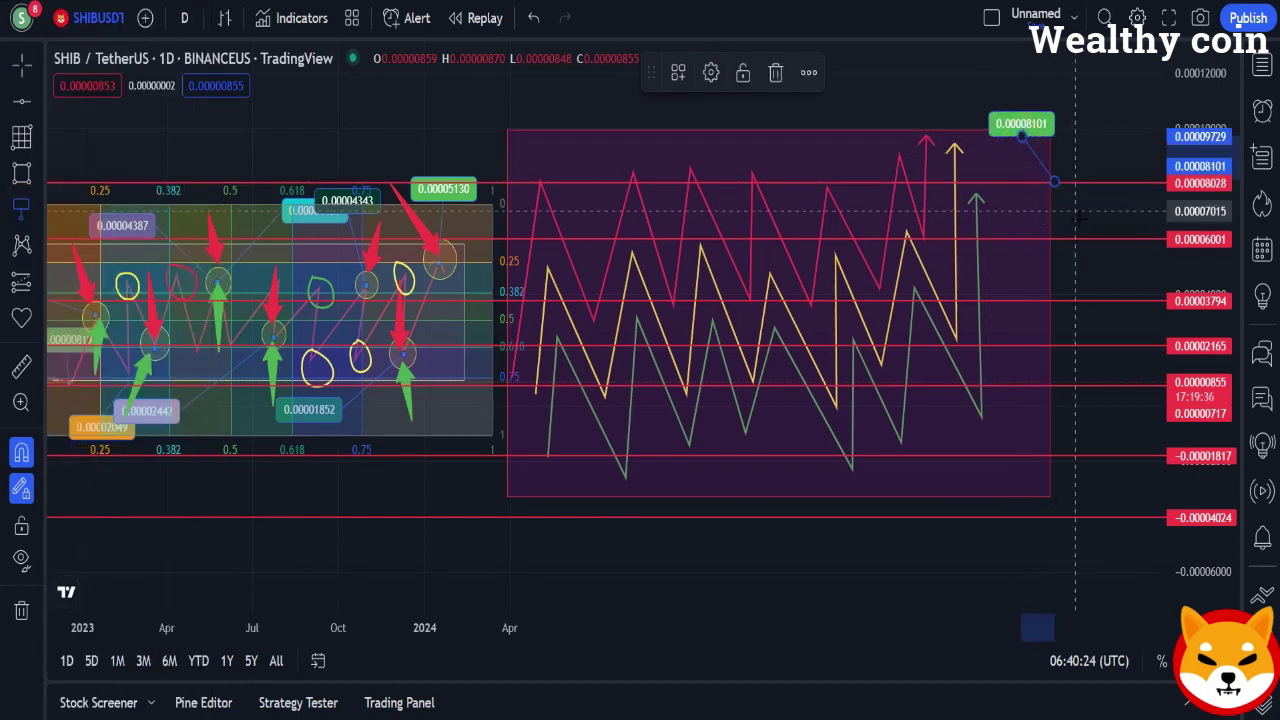
Add a Price Note at about 0.000062 near the second-highest horizontal line and give its label a pale orange background.
click(1084, 234)
click(1040, 178)
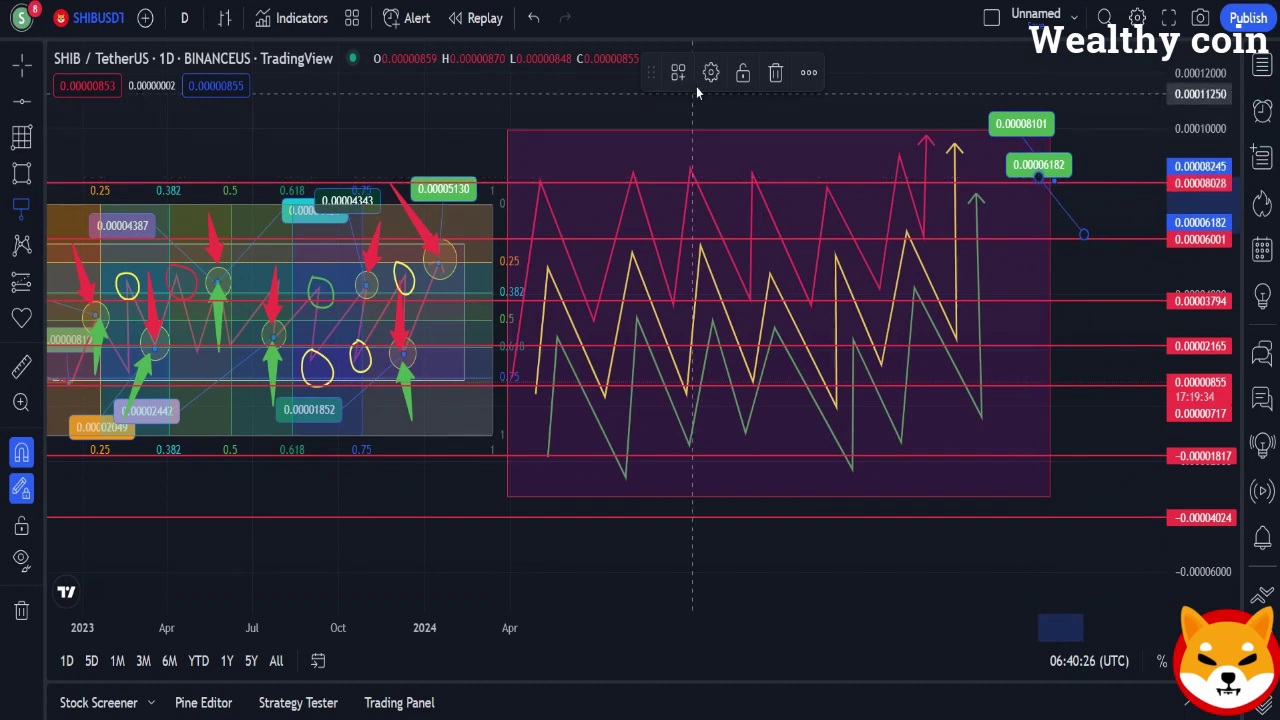
click(711, 72)
click(617, 353)
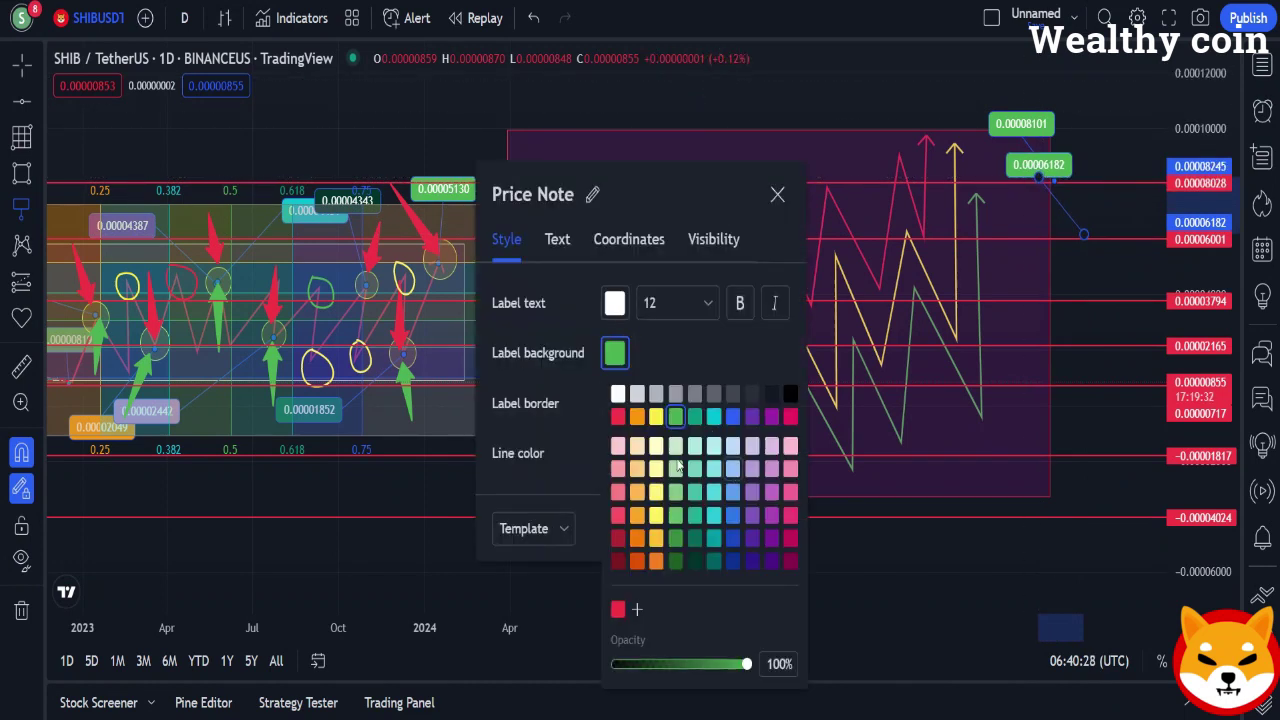
click(637, 446)
click(777, 194)
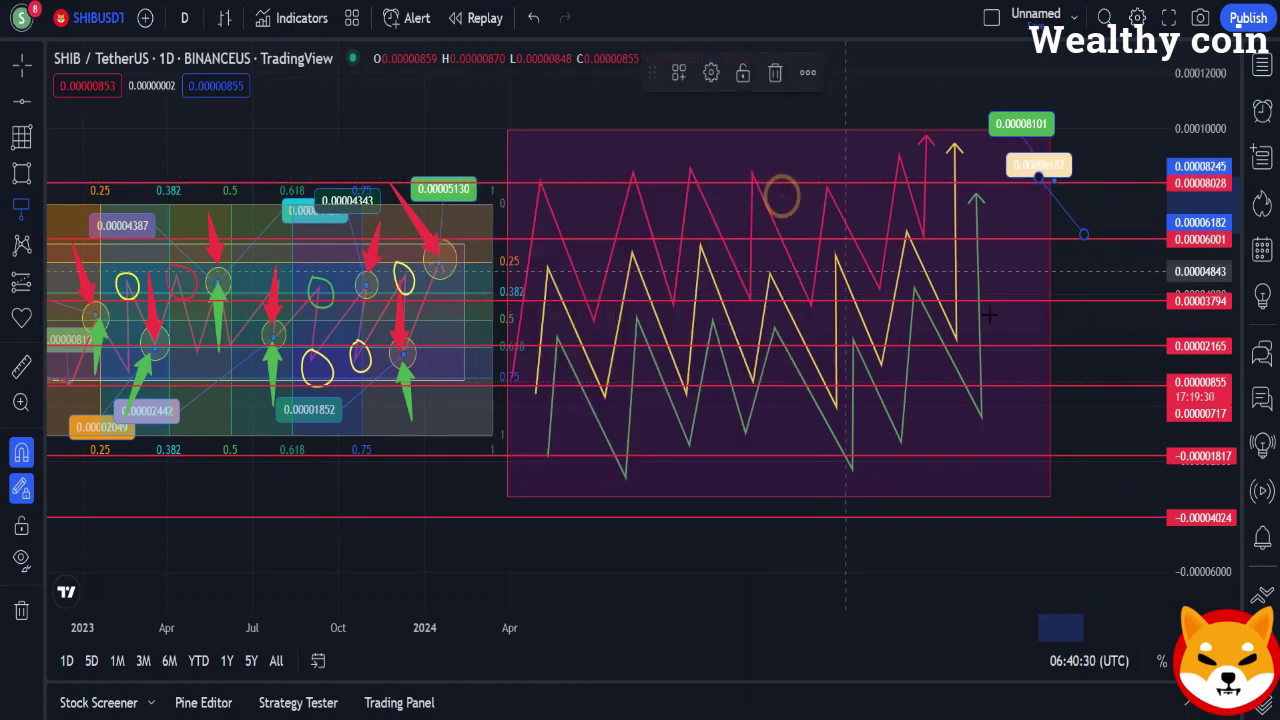
Add a Price Note at about 0.000038 on the third-highest horizontal line and give its label a blue background.
click(1092, 300)
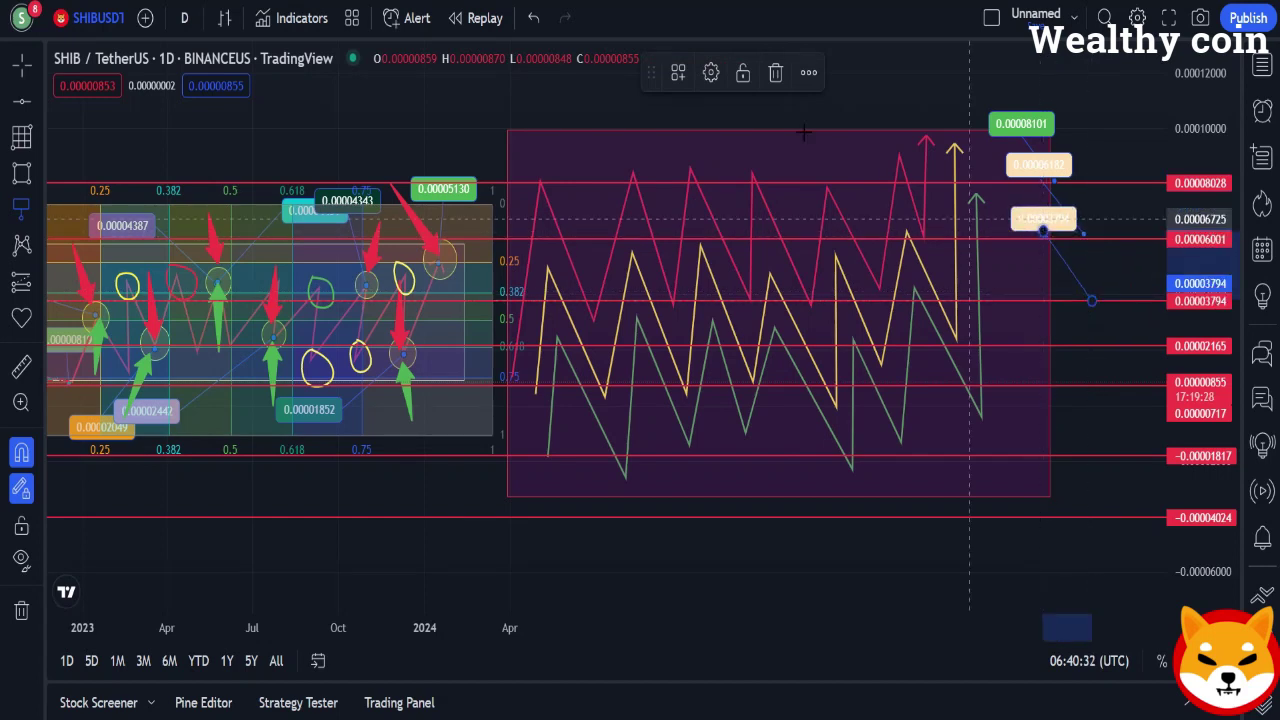
click(710, 74)
click(613, 353)
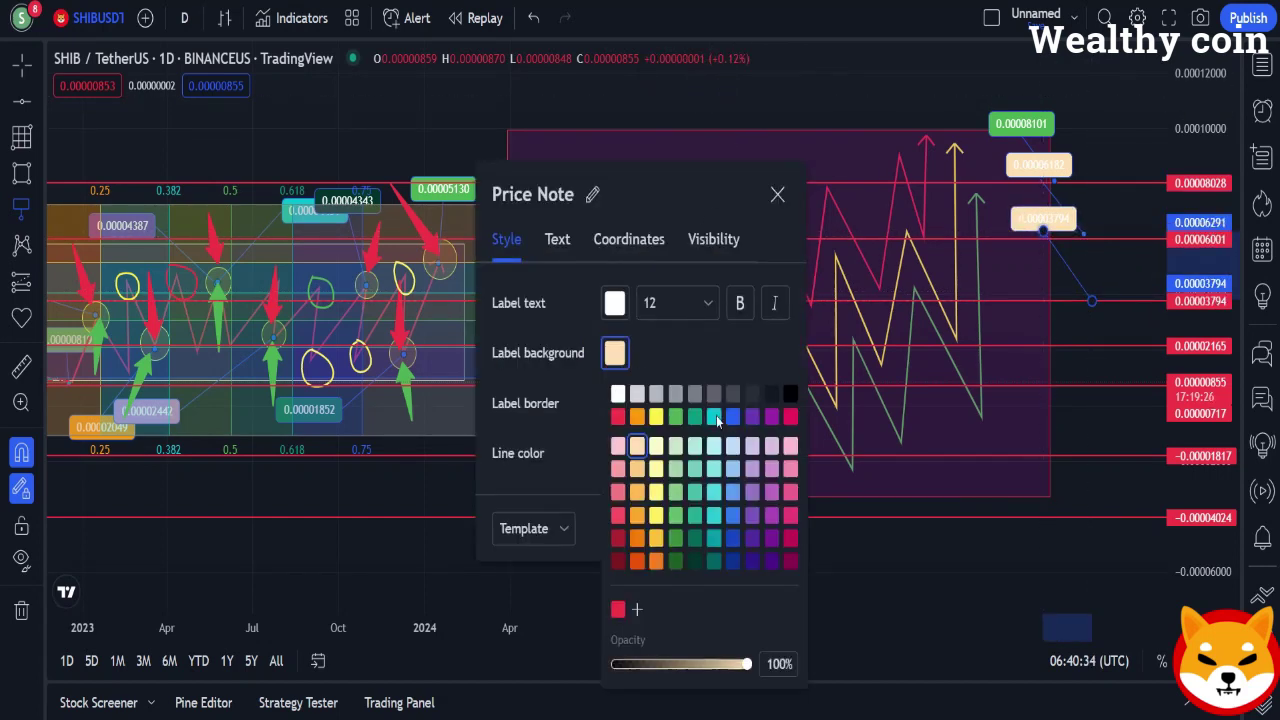
click(734, 418)
click(777, 194)
click(777, 194)
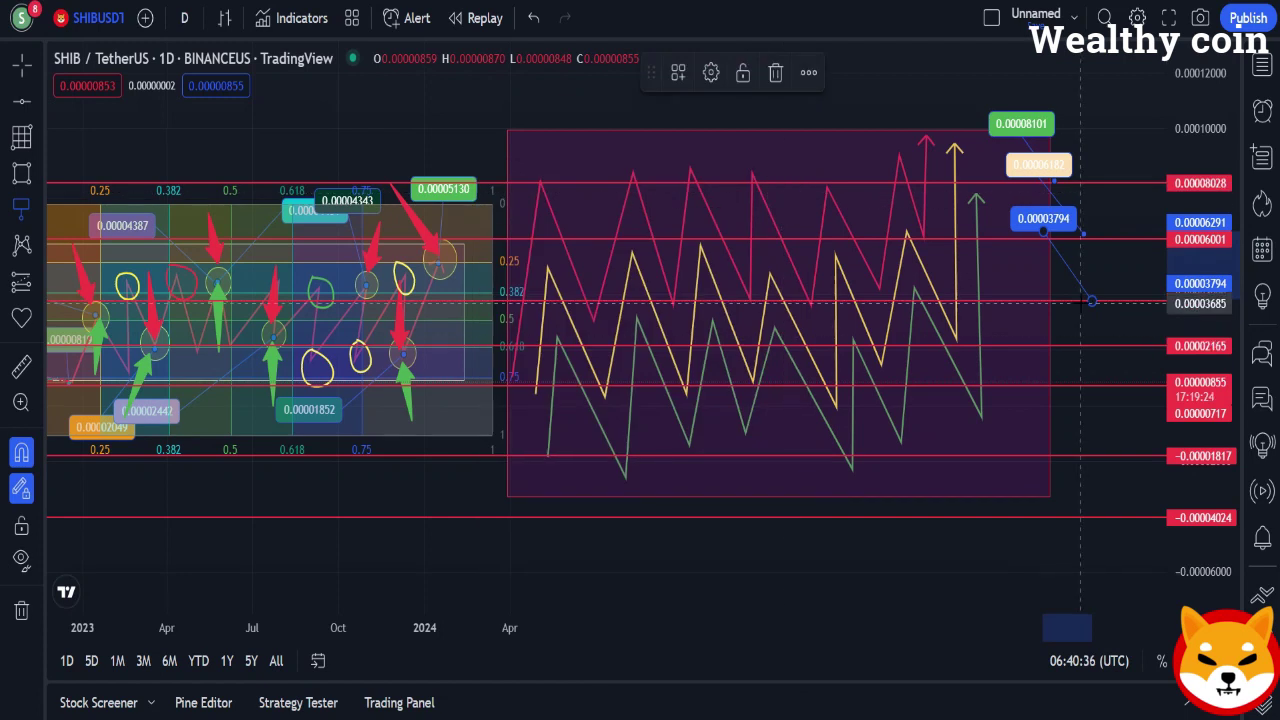
Add another Price Note on the third-highest line at about 0.000037 and give its label a turquoise background.
click(1081, 302)
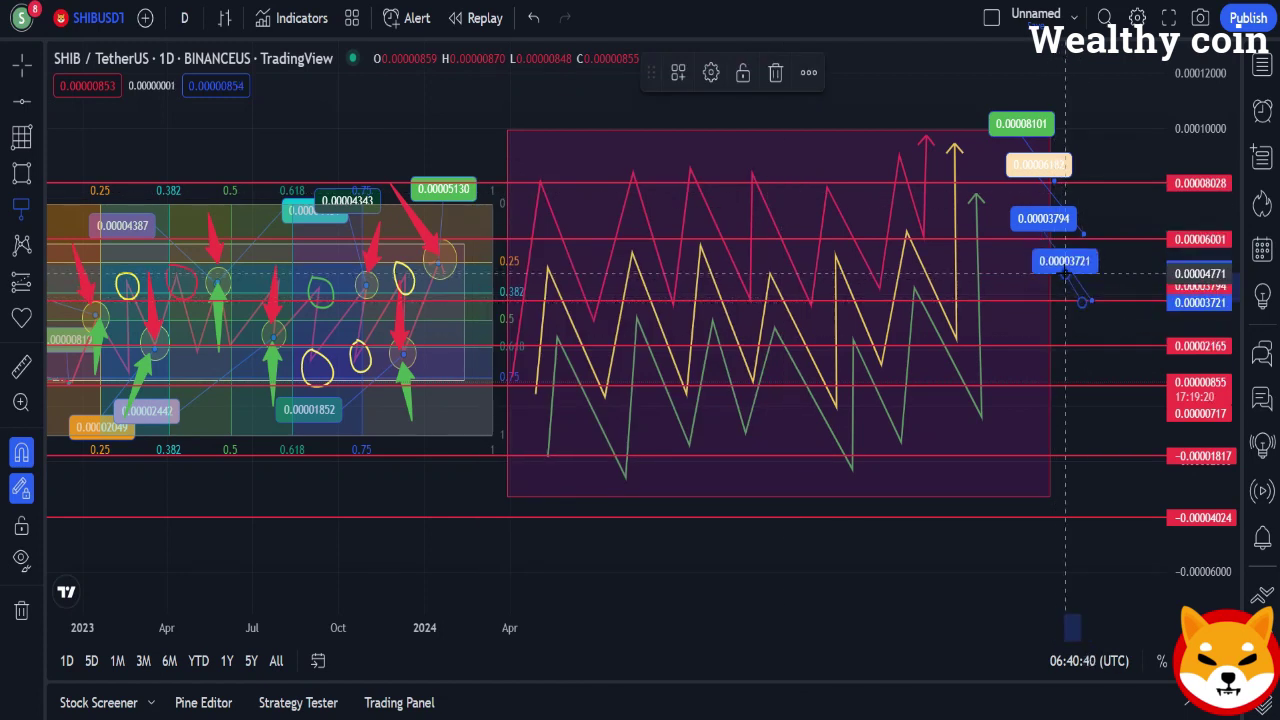
click(708, 72)
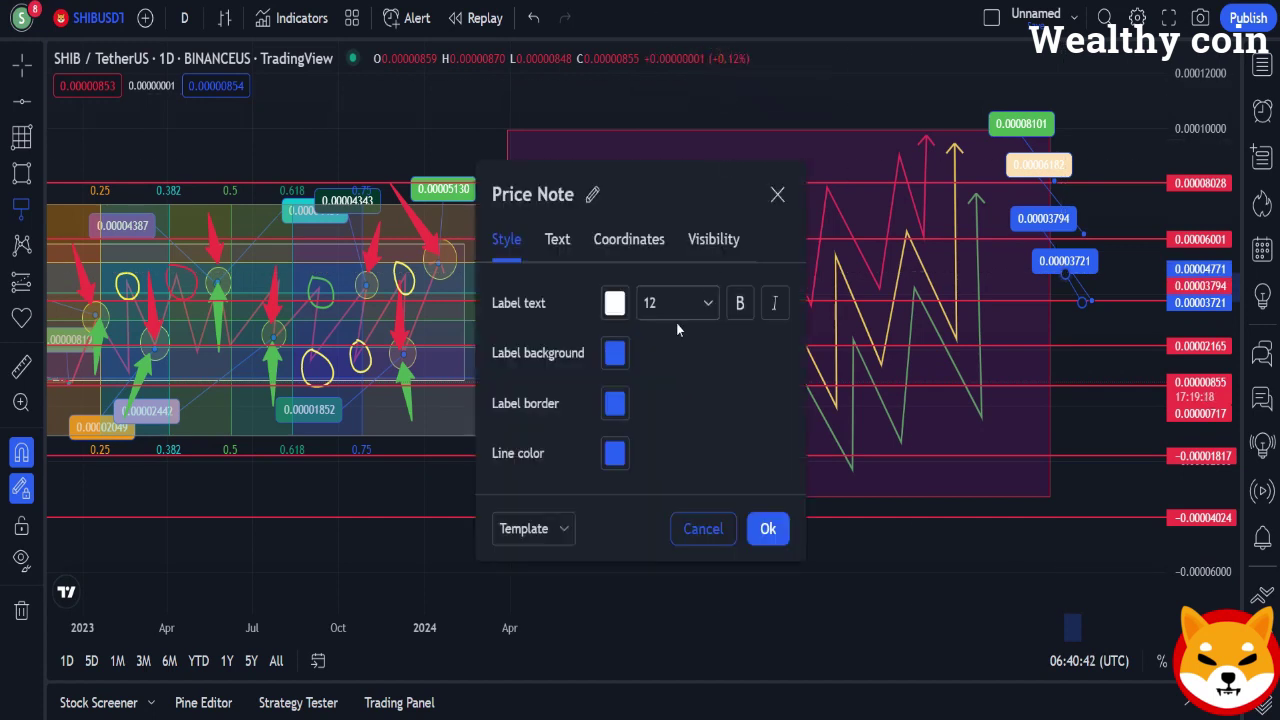
click(613, 353)
click(716, 417)
click(777, 194)
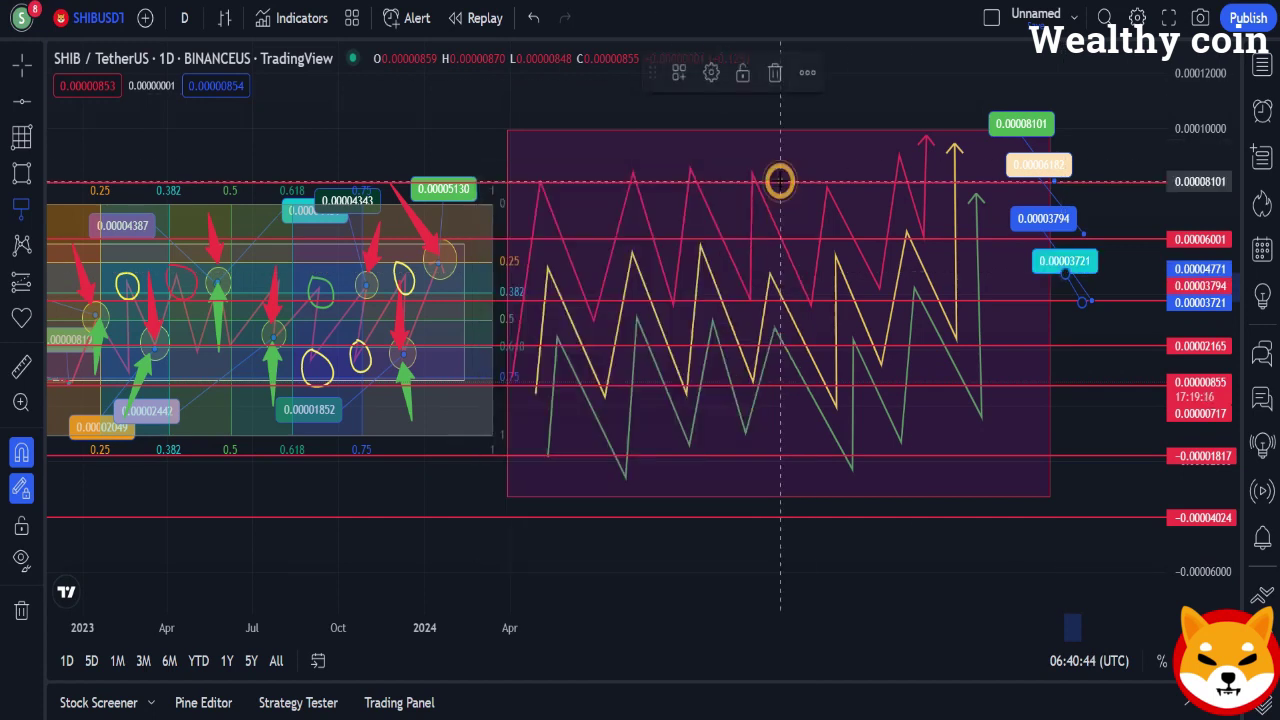
Add a Price Note at about 0.000020 near the fourth-highest horizontal line and give its label a blue background.
click(1102, 349)
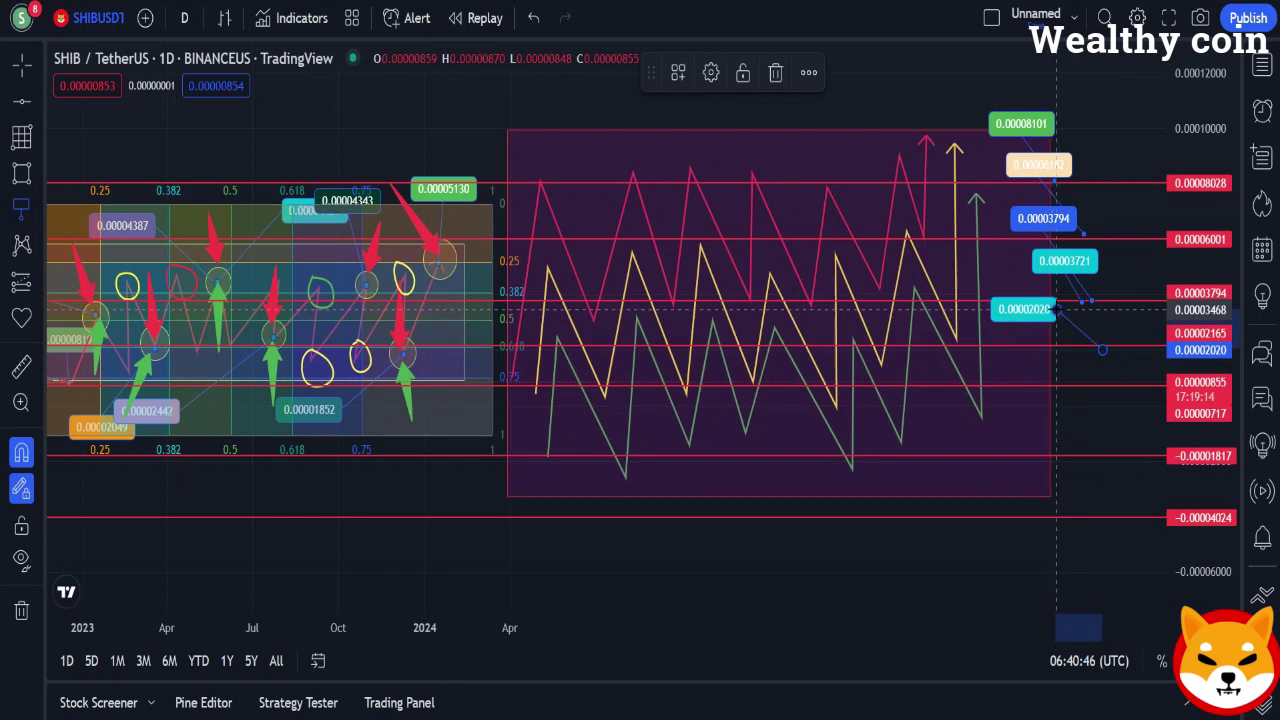
click(711, 74)
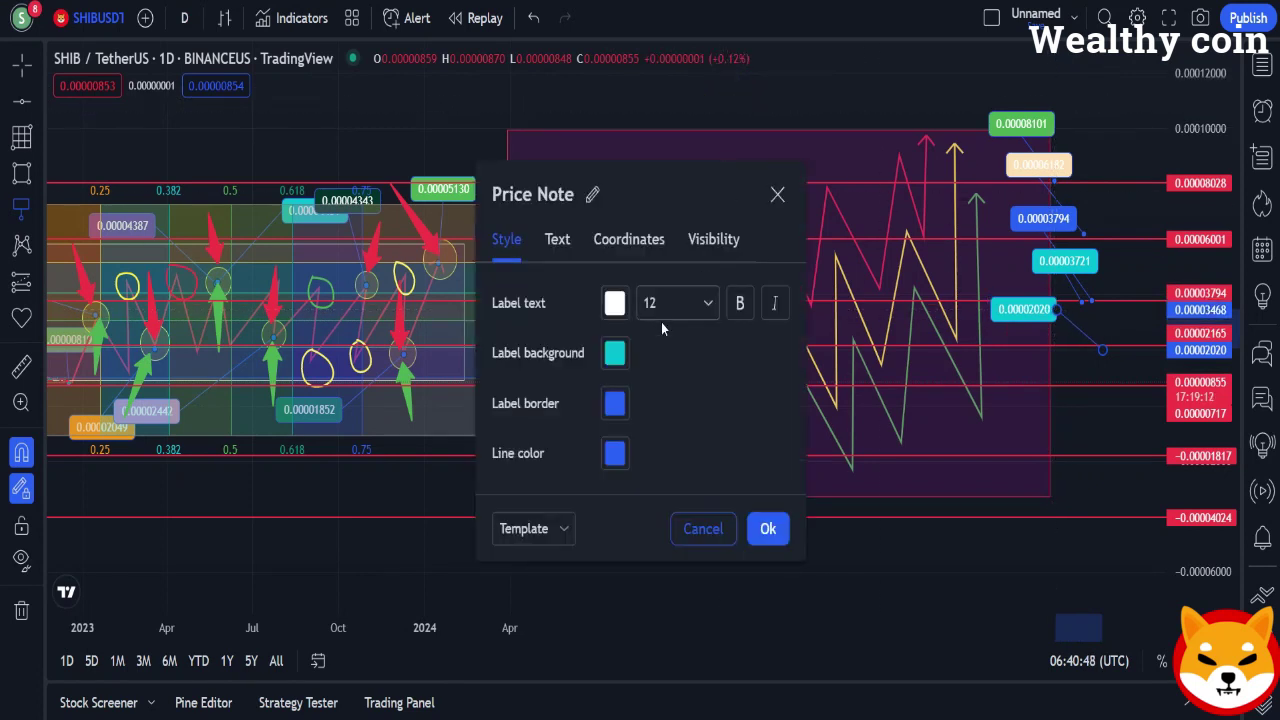
click(614, 355)
click(740, 418)
key(Escape)
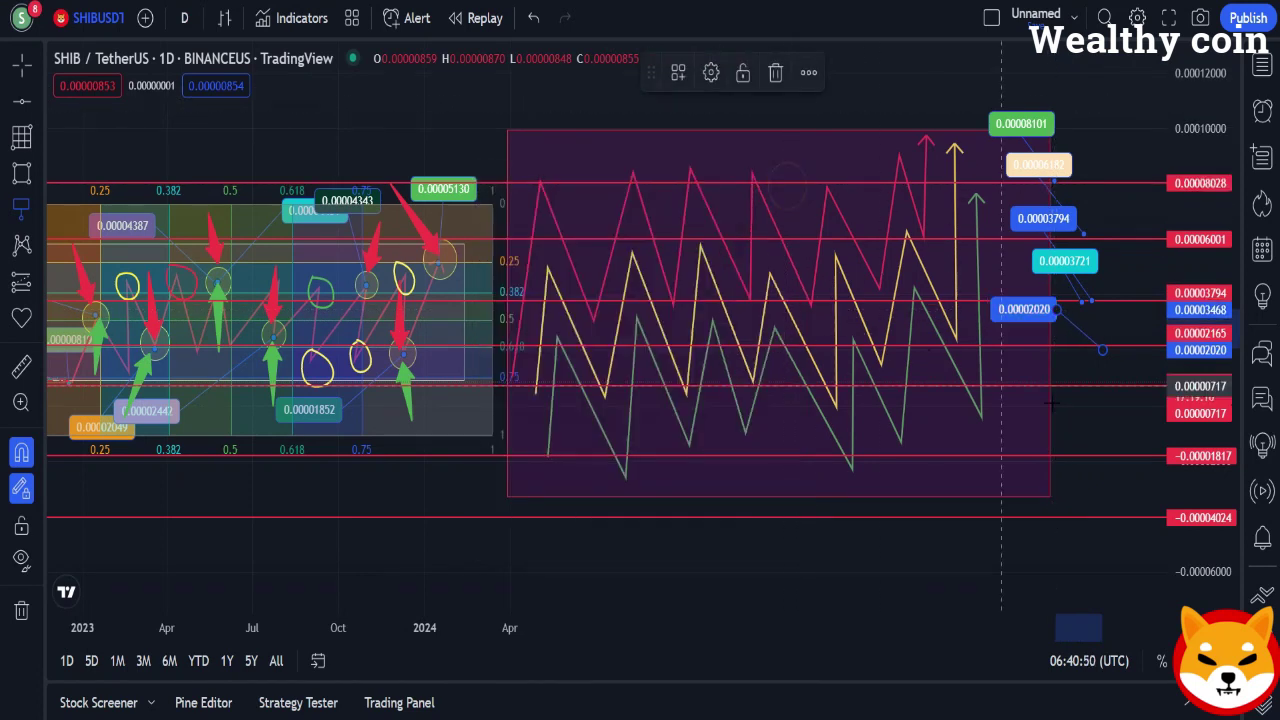
Add a Price Note at about 0.000008 near the fifth-highest horizontal line and give its label a light orange background.
drag(1057, 375, 1055, 361)
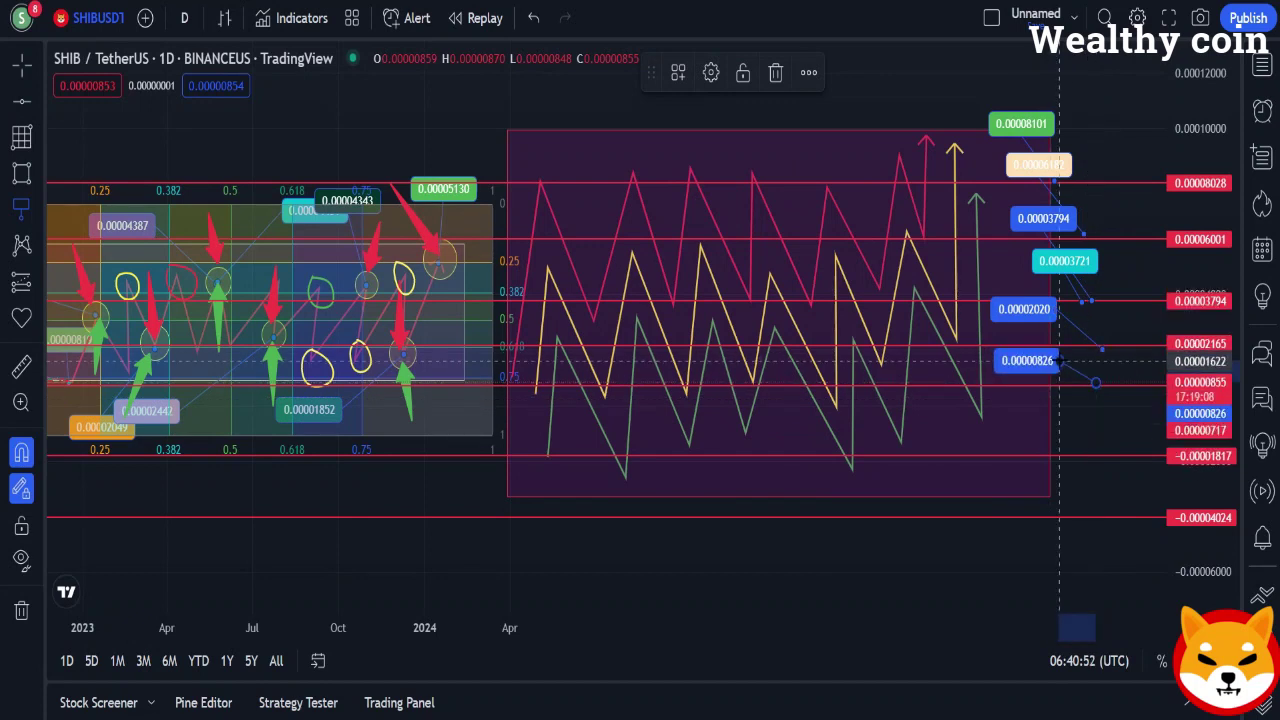
click(712, 76)
click(613, 352)
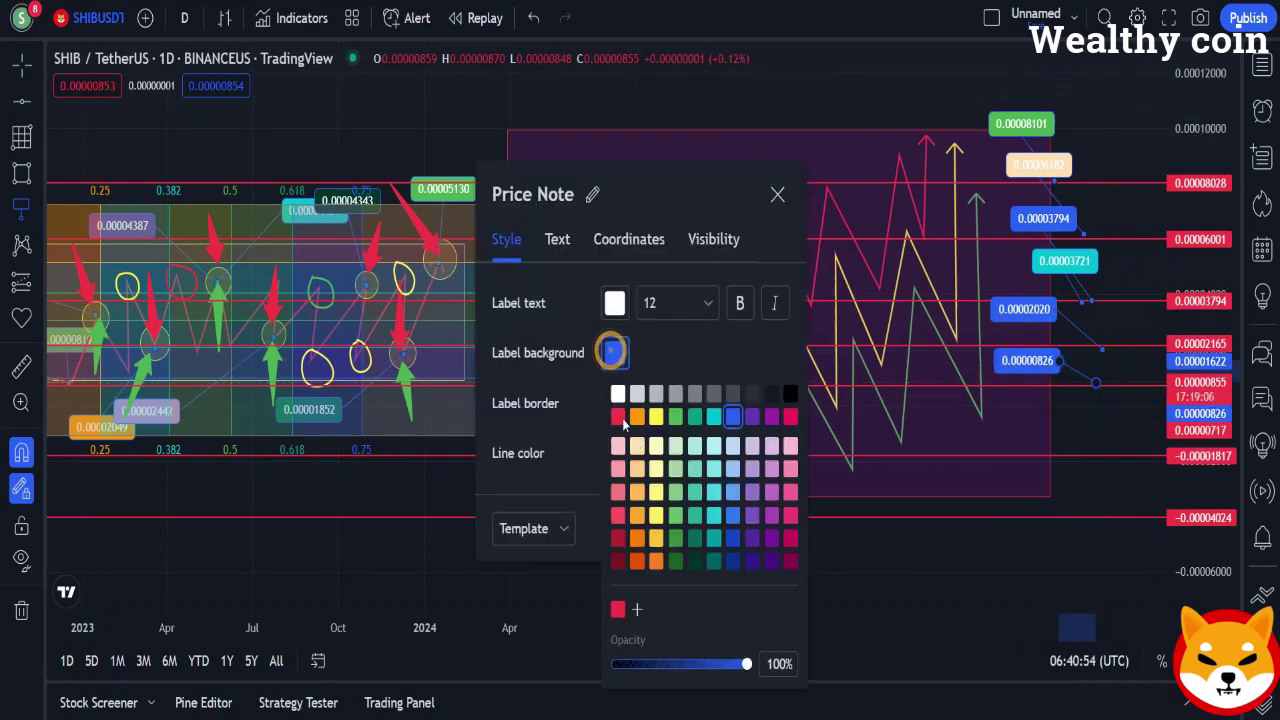
click(644, 512)
key(Escape)
key(Escape)
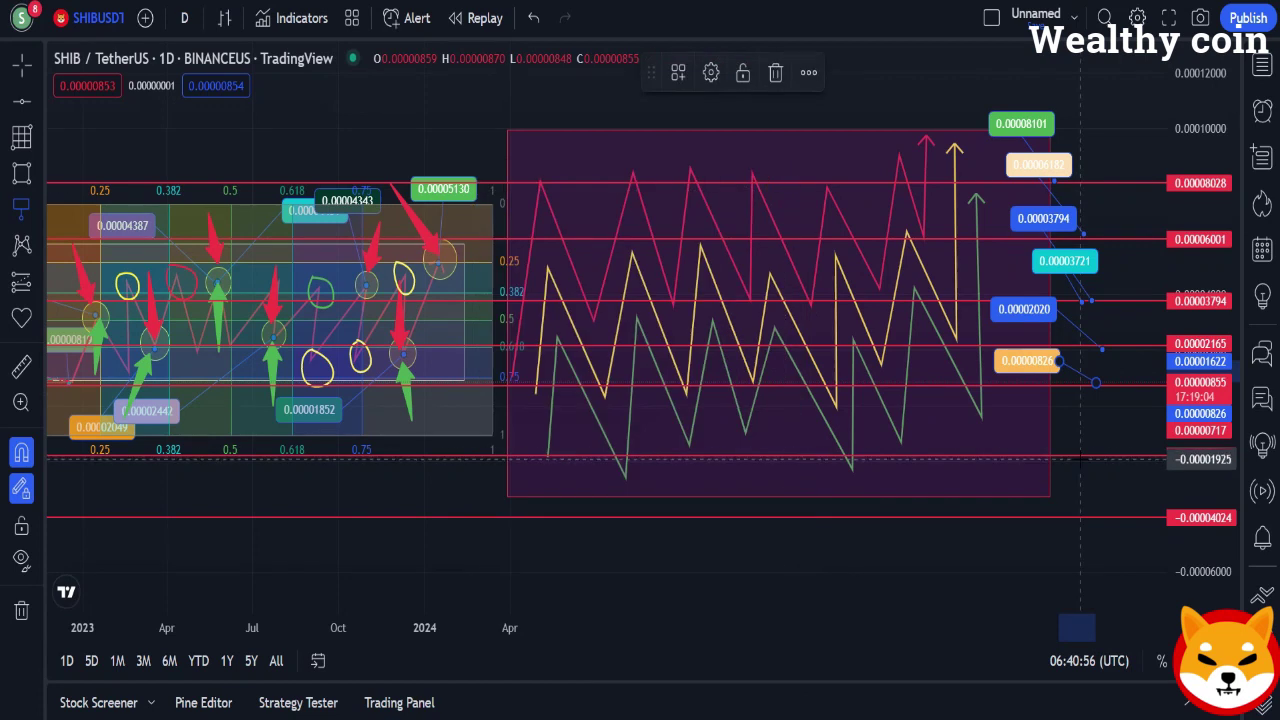
Add a Price Note at about -0.000019 near the second-lowest horizontal line and give its label a bright orange background.
drag(1091, 457, 1057, 413)
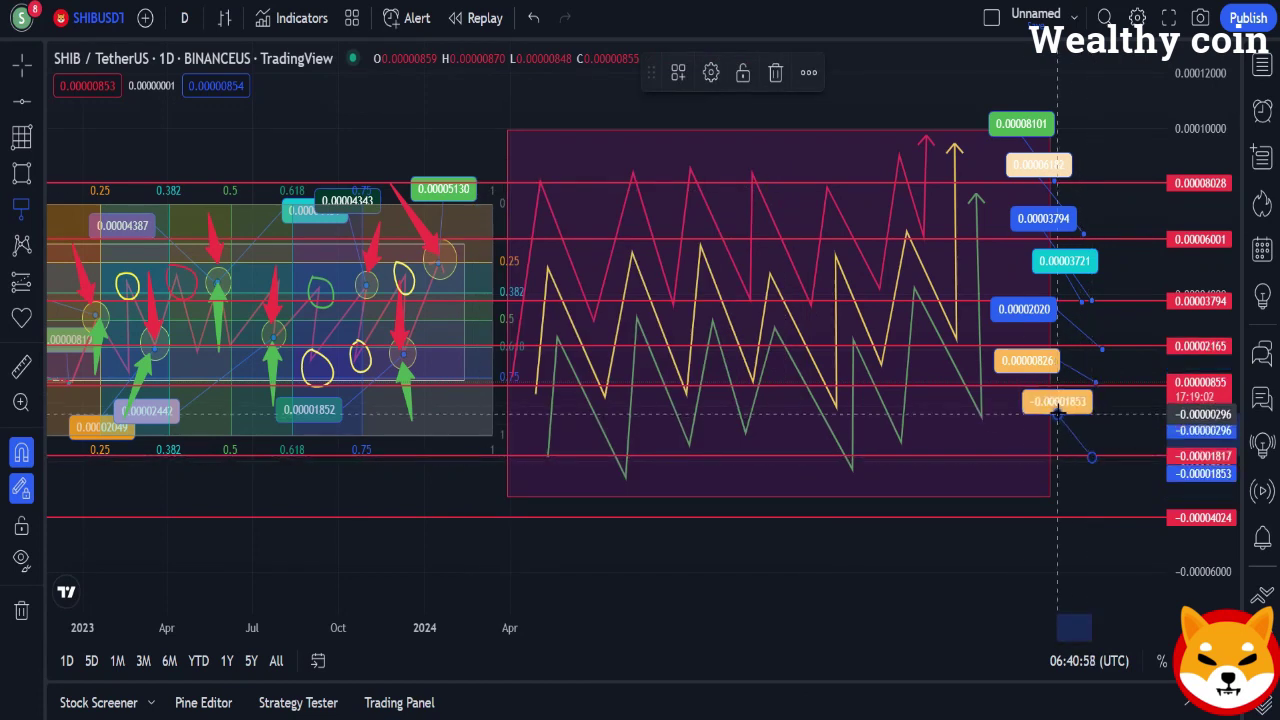
click(711, 72)
click(613, 354)
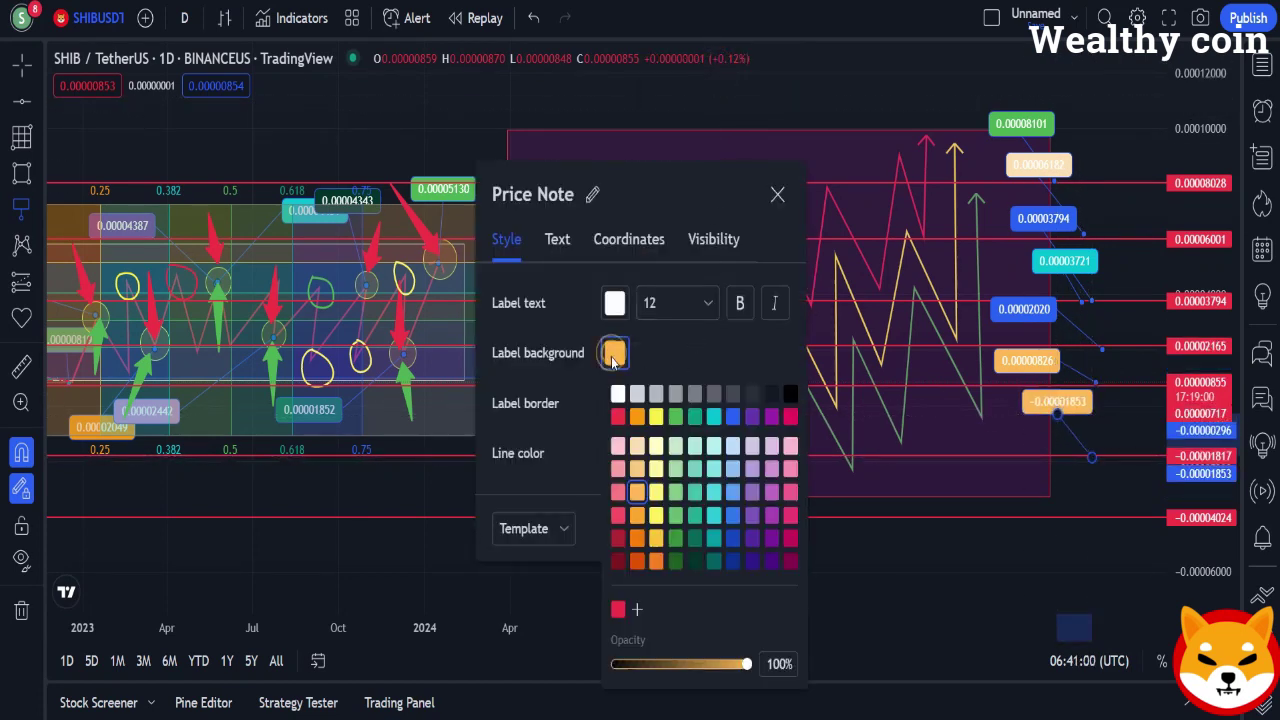
click(637, 417)
click(777, 194)
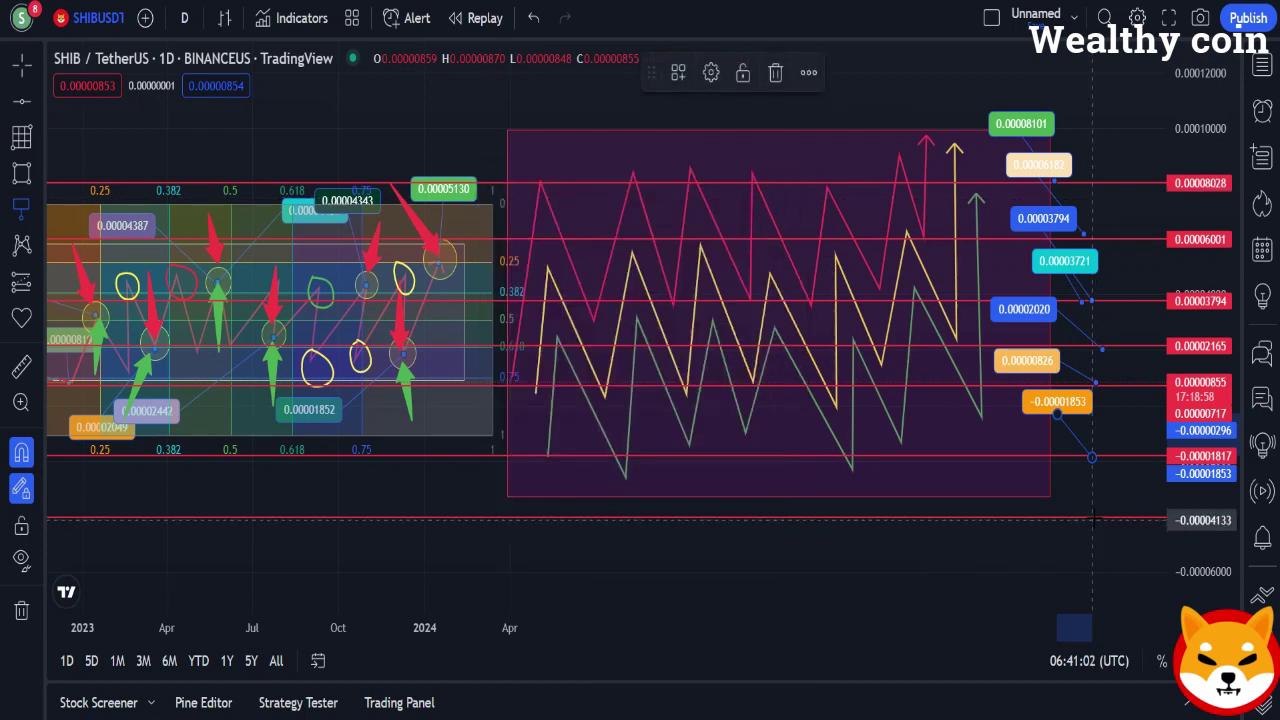
Add a Price Note at about -0.000040 near the lowest horizontal line and give its label a turquoise background.
mouse_move(1094, 514)
mouse_down()
mouse_move(1050, 460)
mouse_move(1058, 452)
mouse_up()
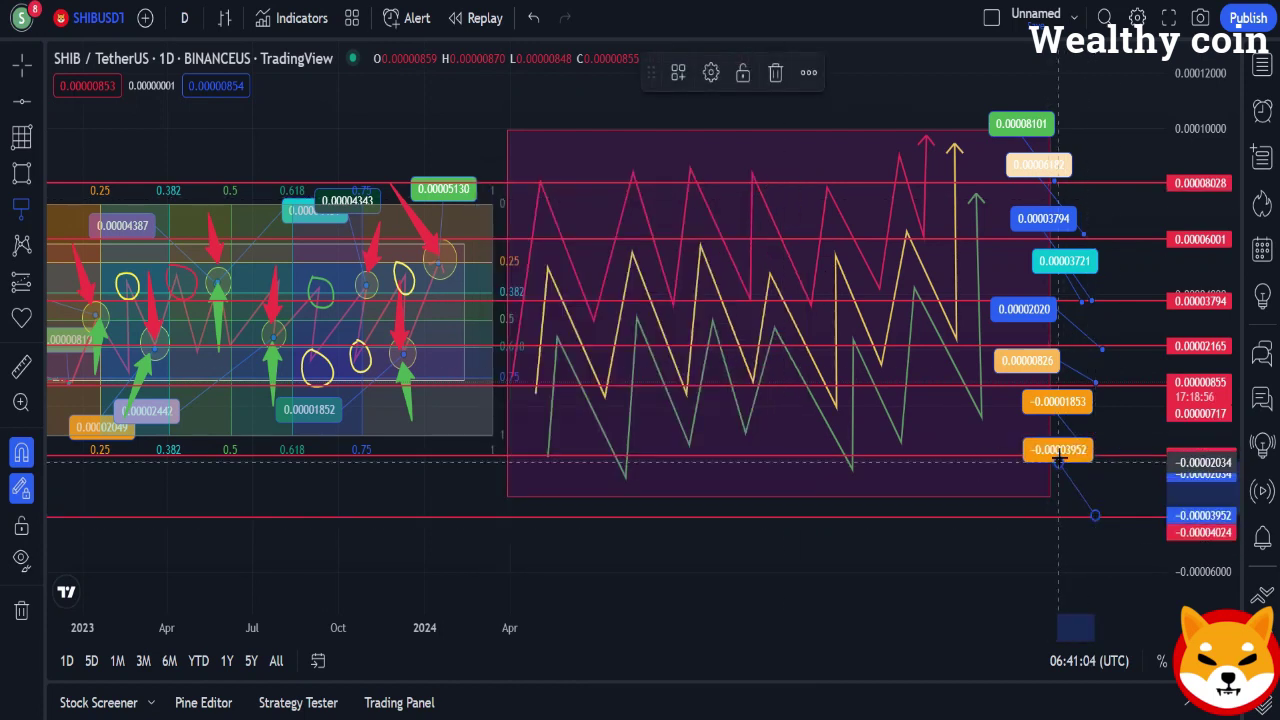
click(711, 70)
click(616, 350)
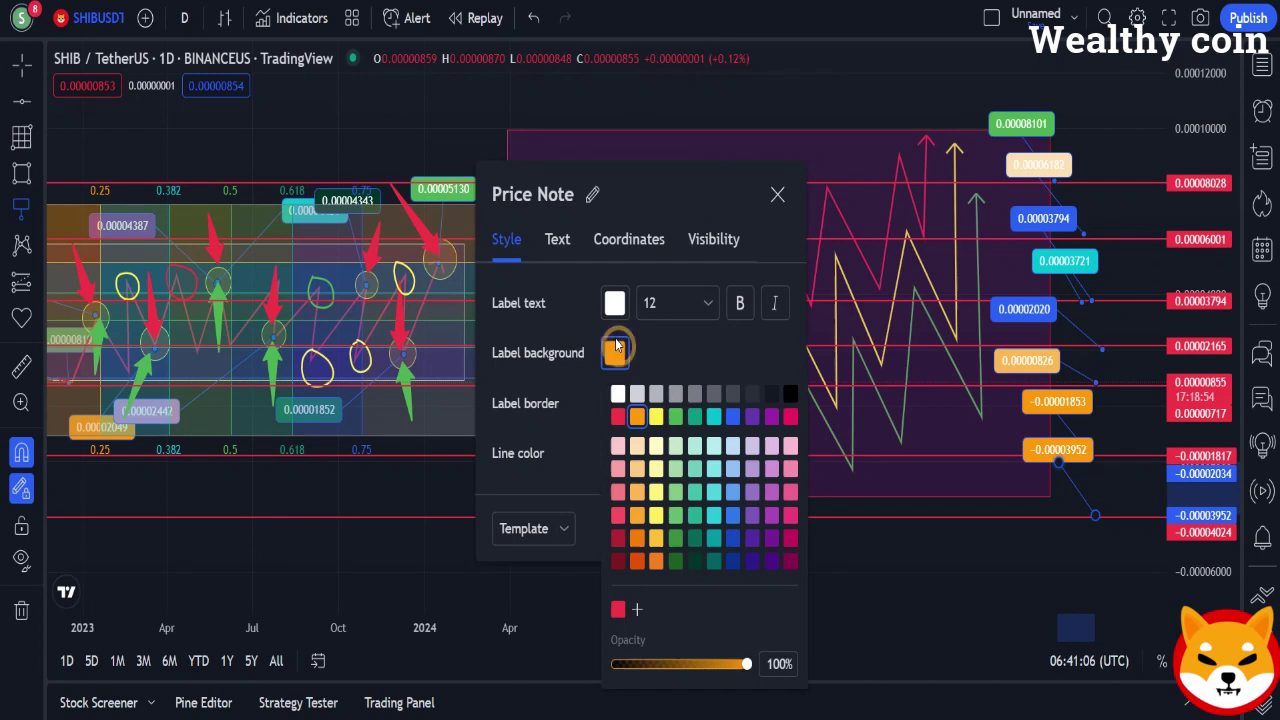
click(716, 416)
click(777, 195)
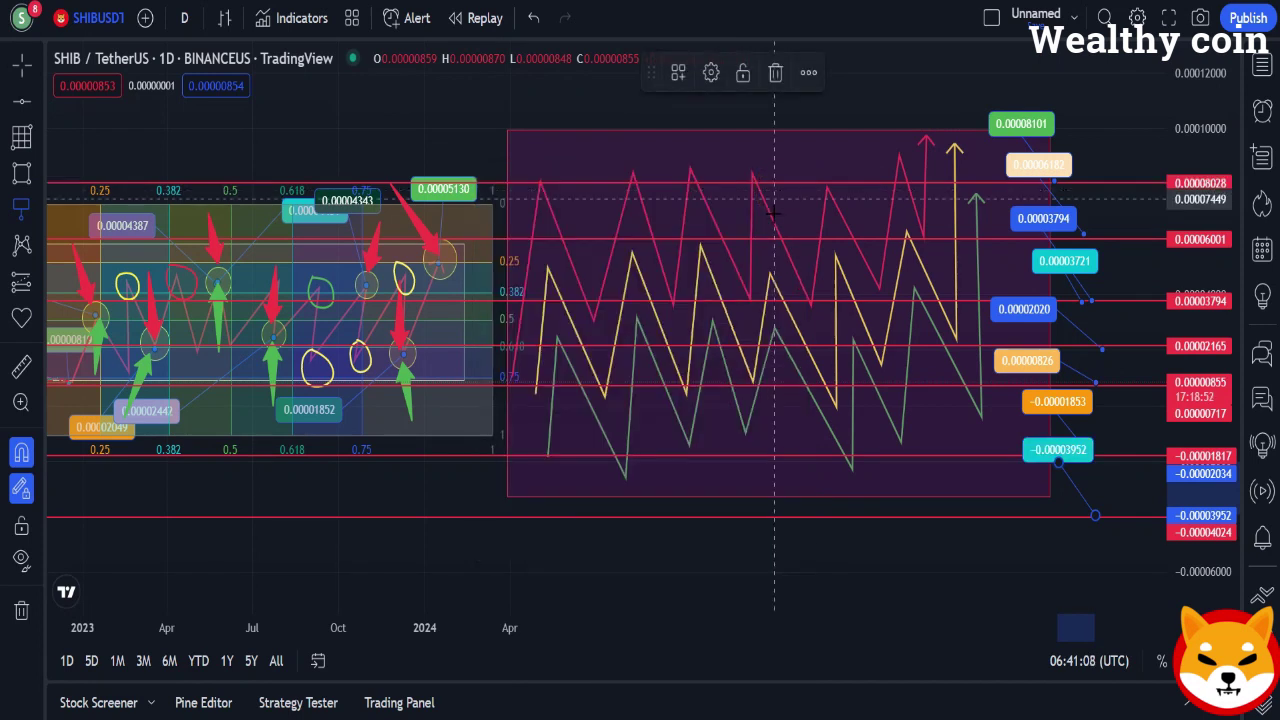
Draw ten circles around selected peaks, troughs and arrowheads of the red and green 2024 zigzags.
click(24, 175)
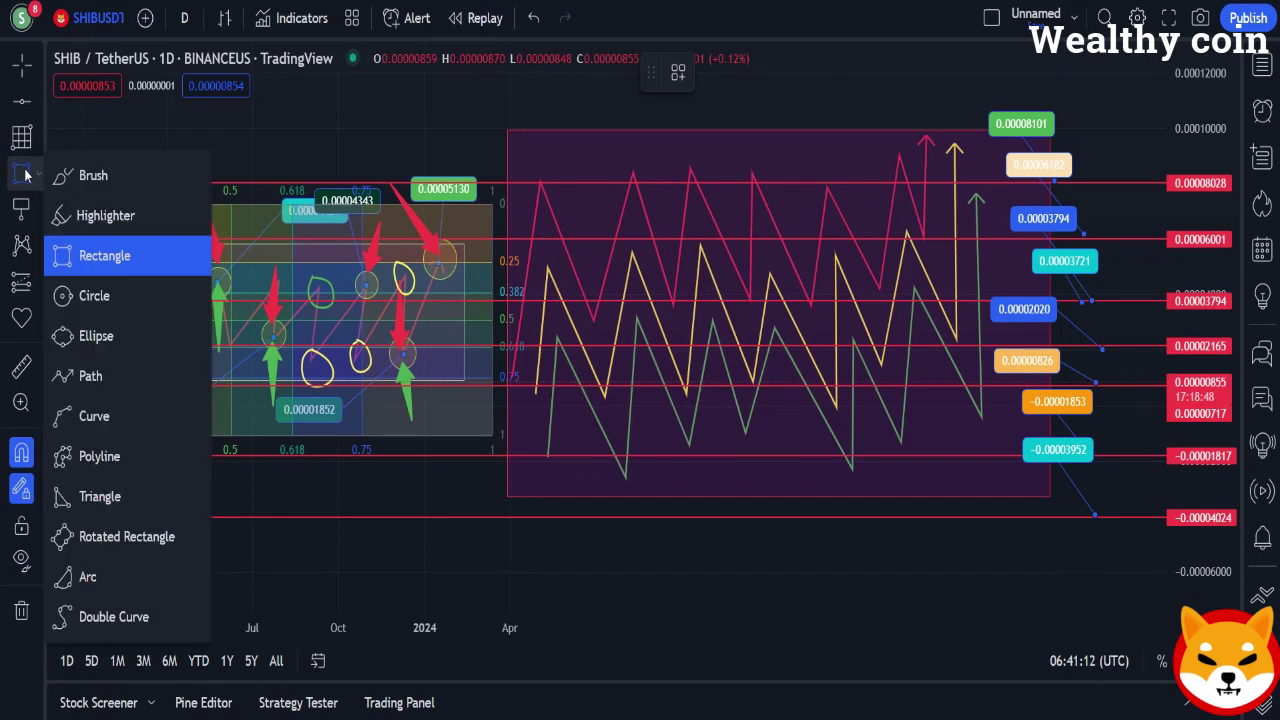
click(92, 296)
drag(540, 181, 550, 201)
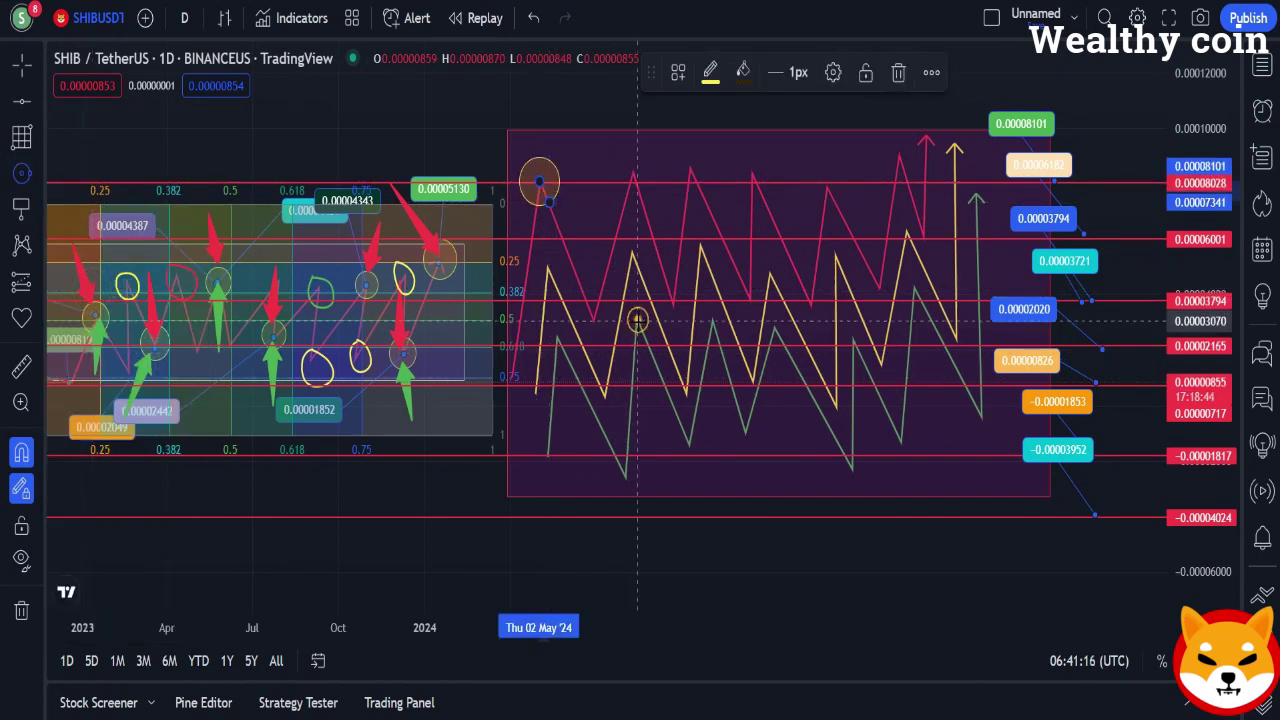
drag(637, 320, 654, 337)
drag(690, 443, 698, 468)
drag(850, 457, 860, 490)
drag(915, 290, 921, 320)
drag(921, 133, 934, 160)
drag(976, 197, 985, 226)
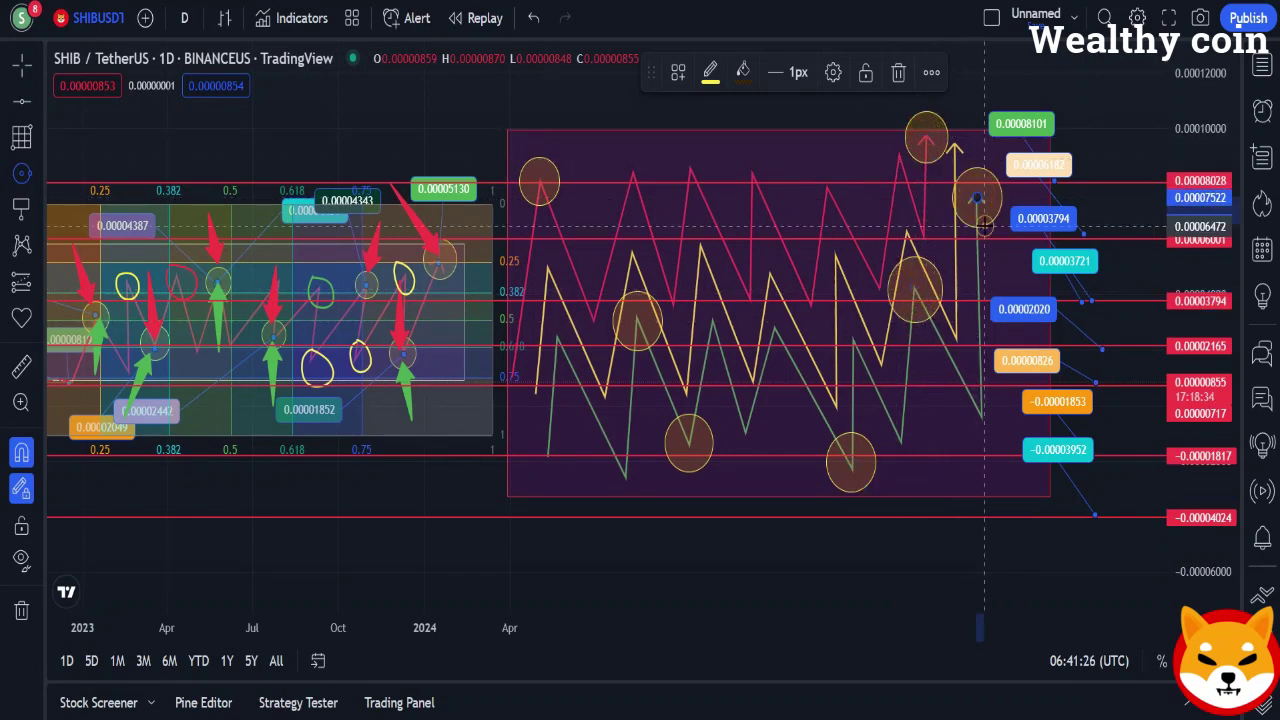
drag(828, 186, 838, 220)
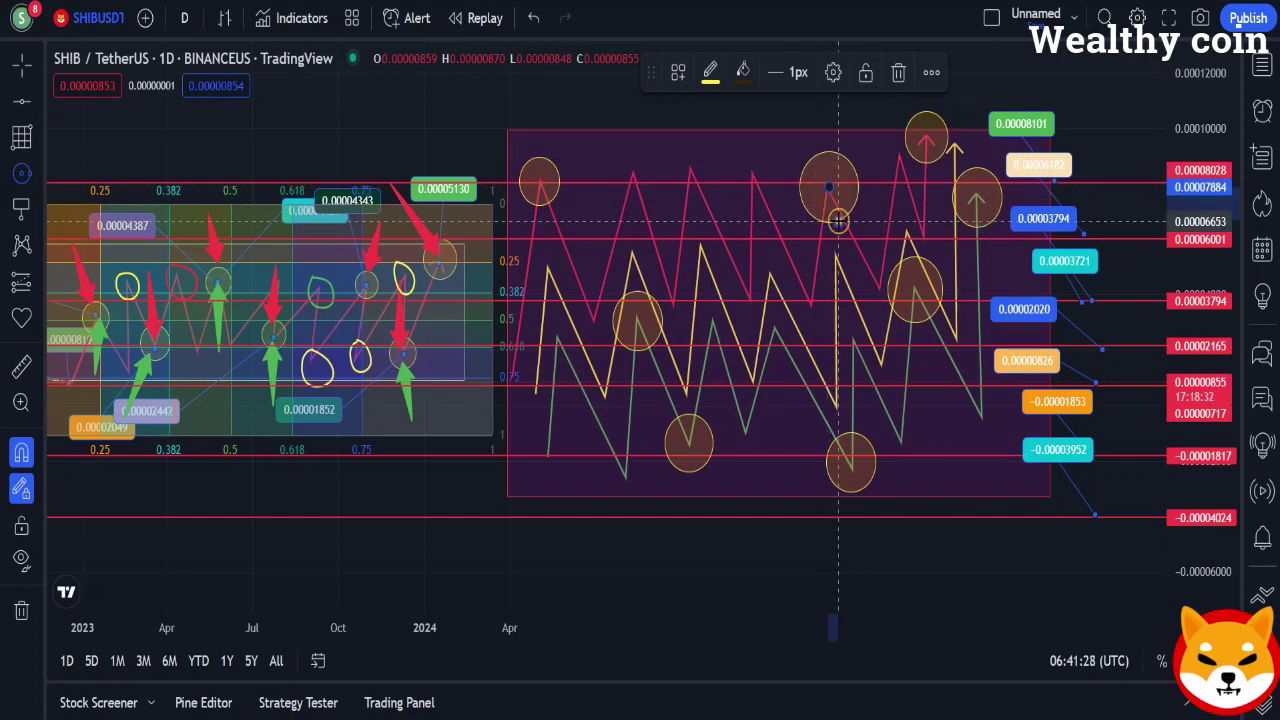
drag(692, 168, 701, 196)
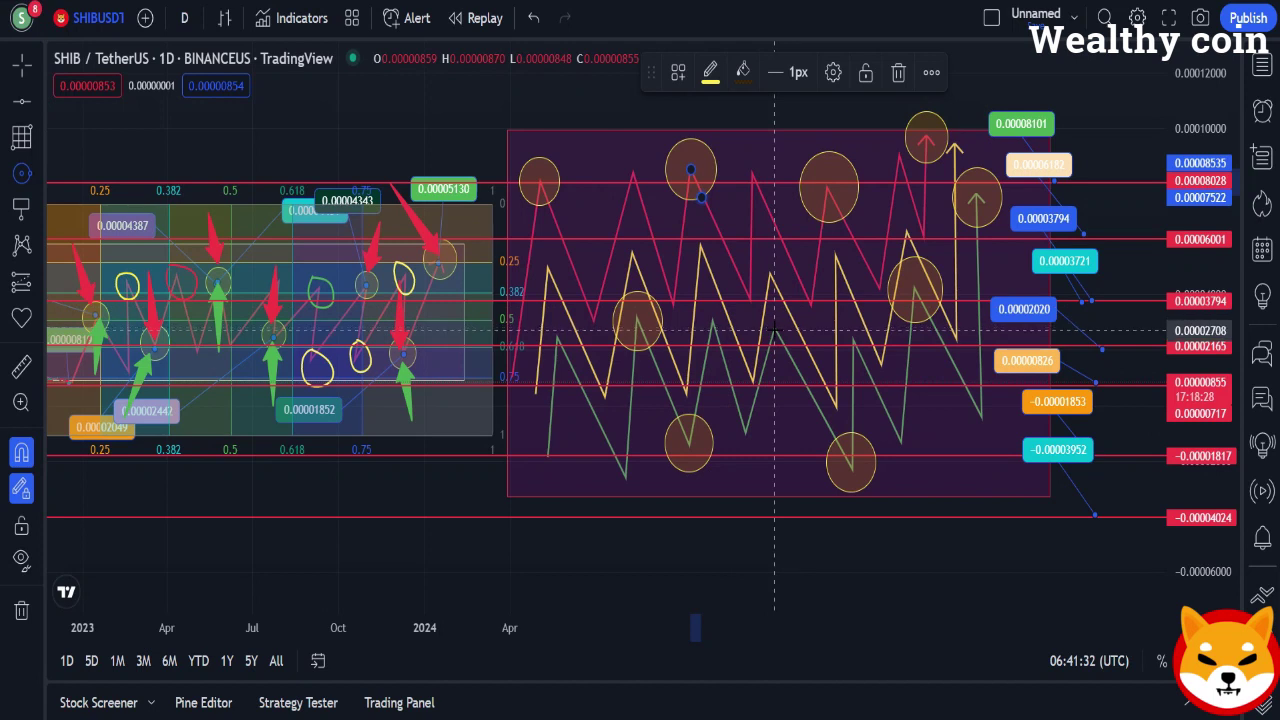
drag(775, 330, 778, 364)
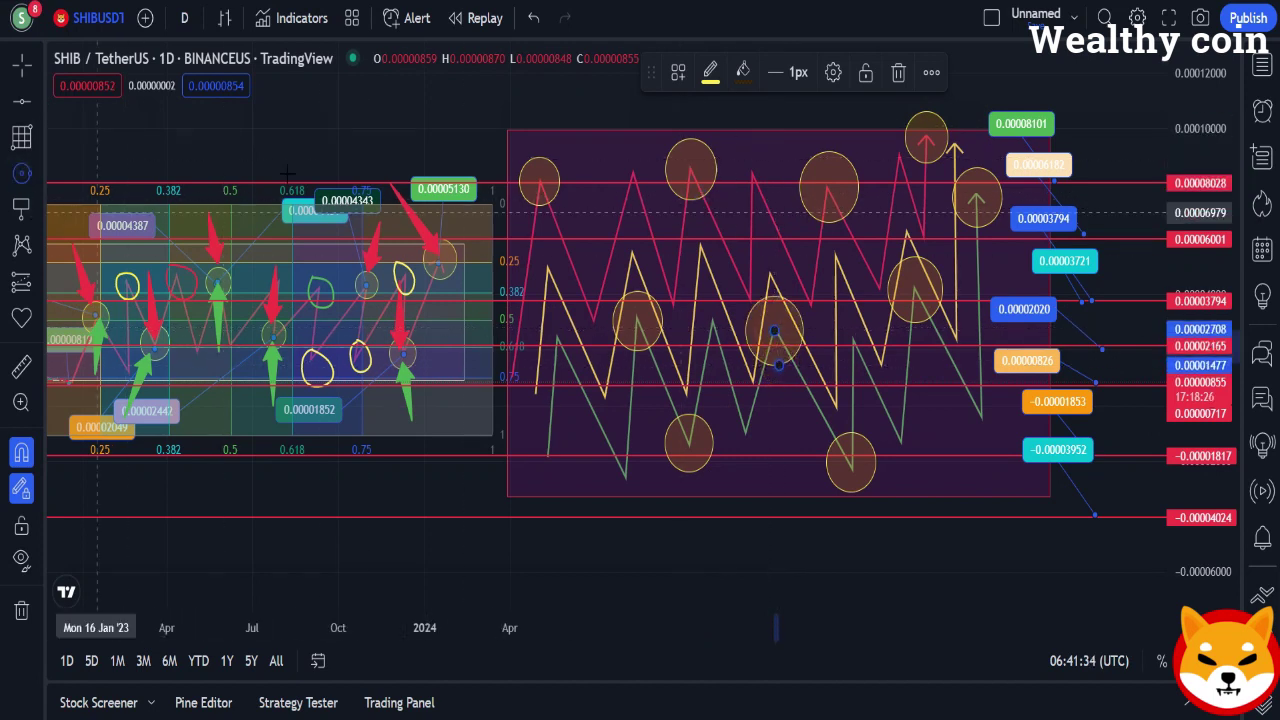
Add a Price Note at about 0.000079 on the red zigzag's first circled peak, with its label above the Fibonacci grid.
drag(340, 90, 330, 168)
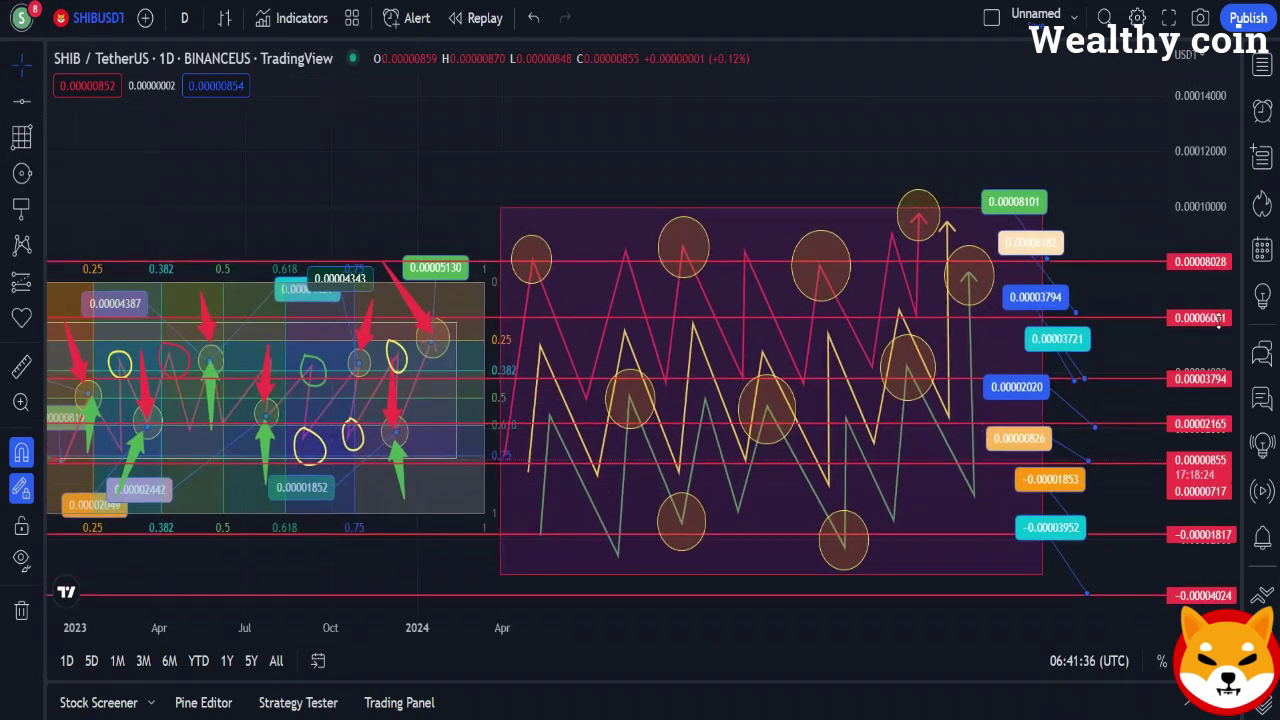
drag(1196, 207, 1196, 255)
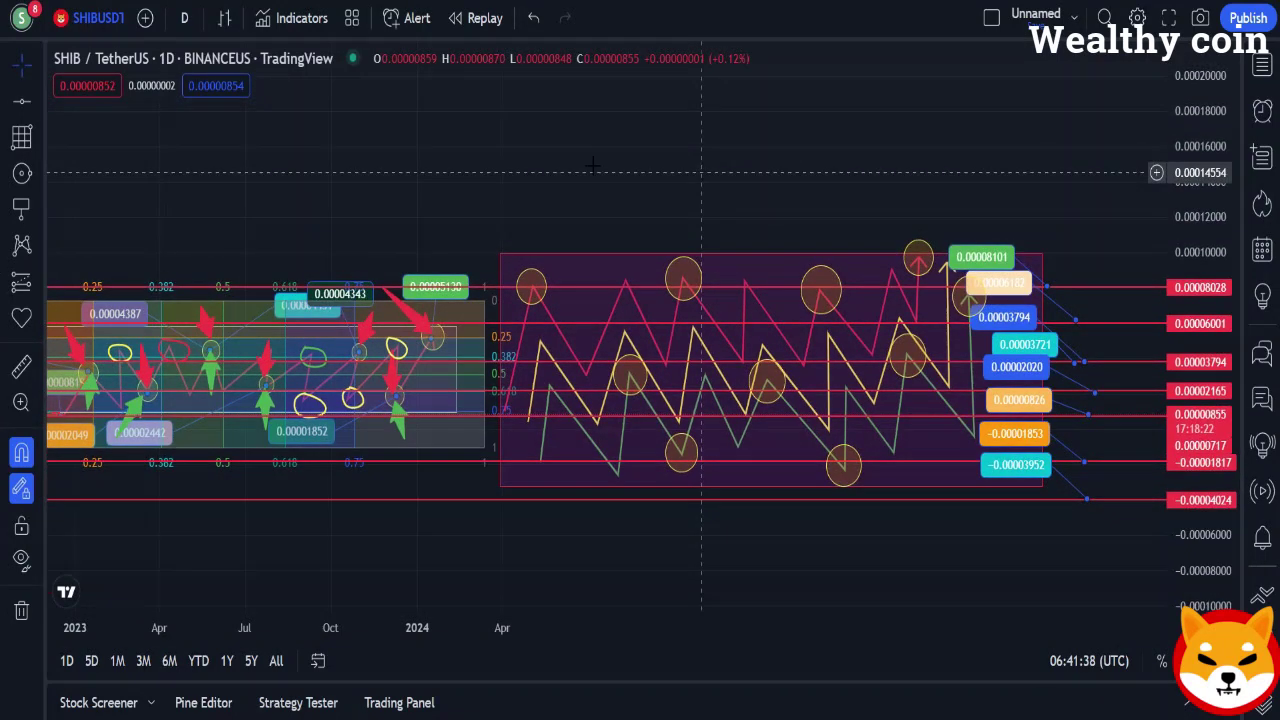
click(18, 213)
click(530, 289)
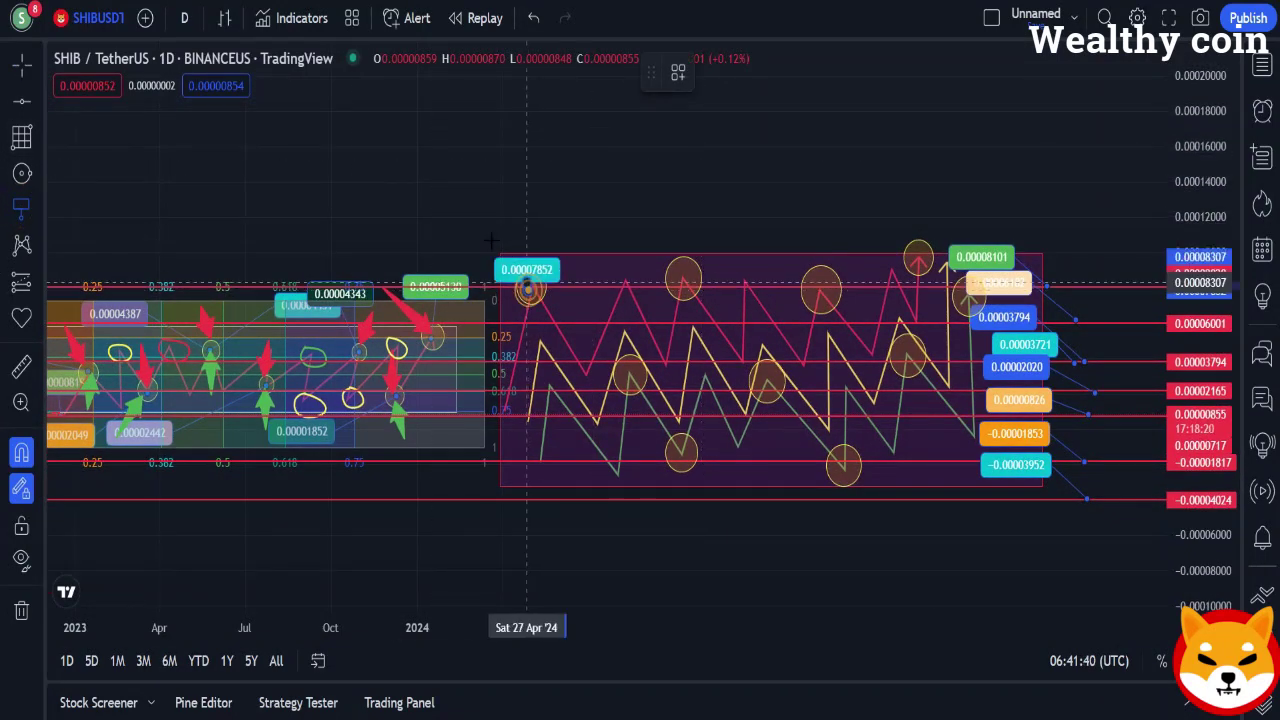
click(420, 206)
Add two Price Notes on the red zigzag's second circled peak, both with a yellow label background.
click(683, 288)
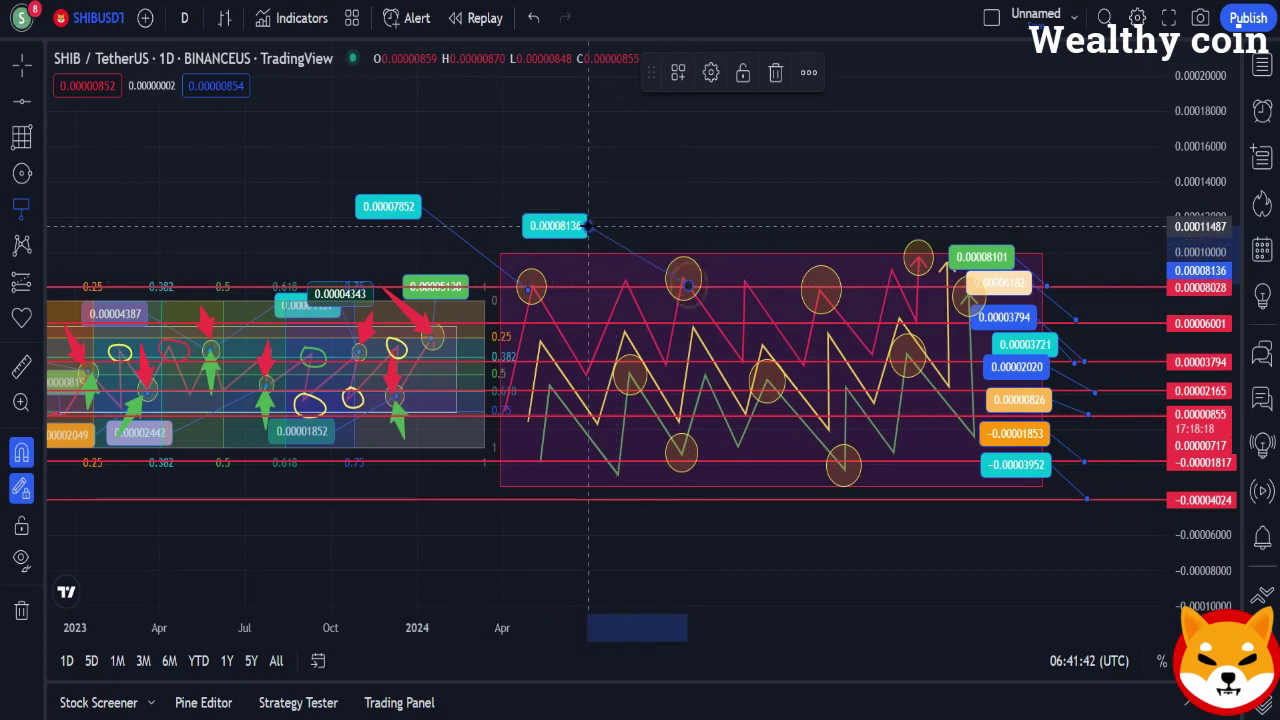
click(711, 72)
click(607, 351)
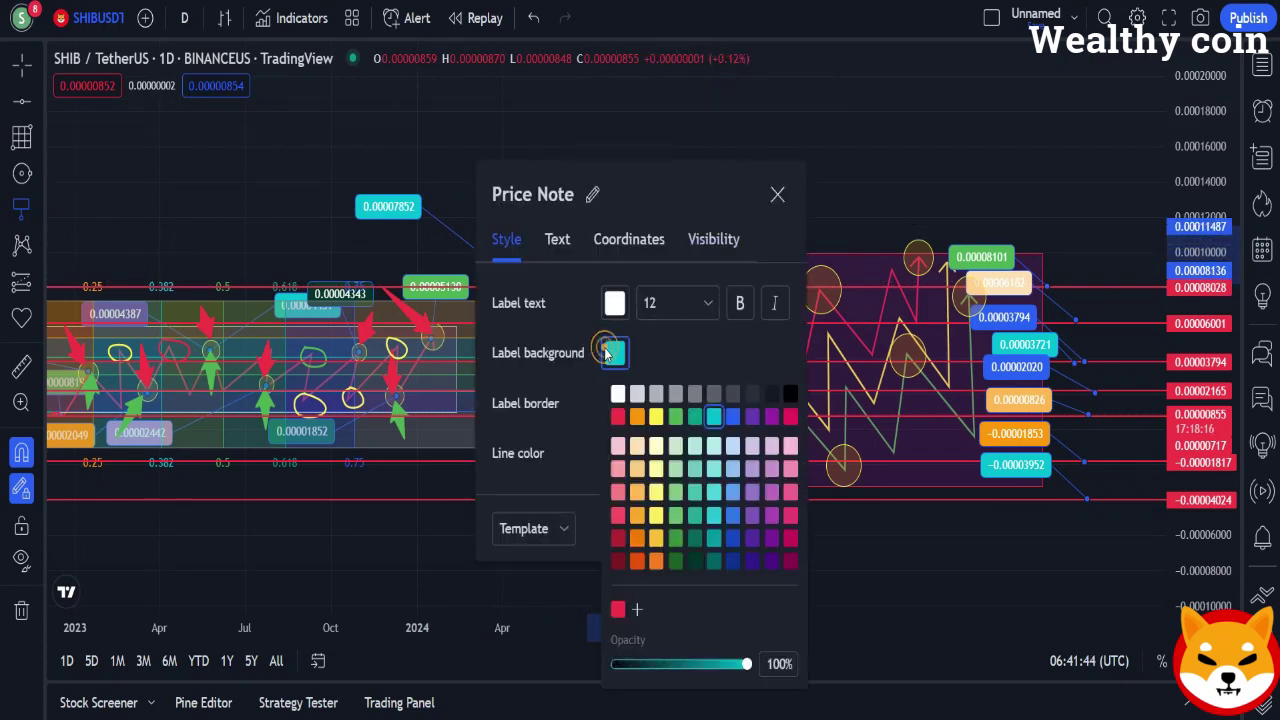
click(656, 416)
click(777, 194)
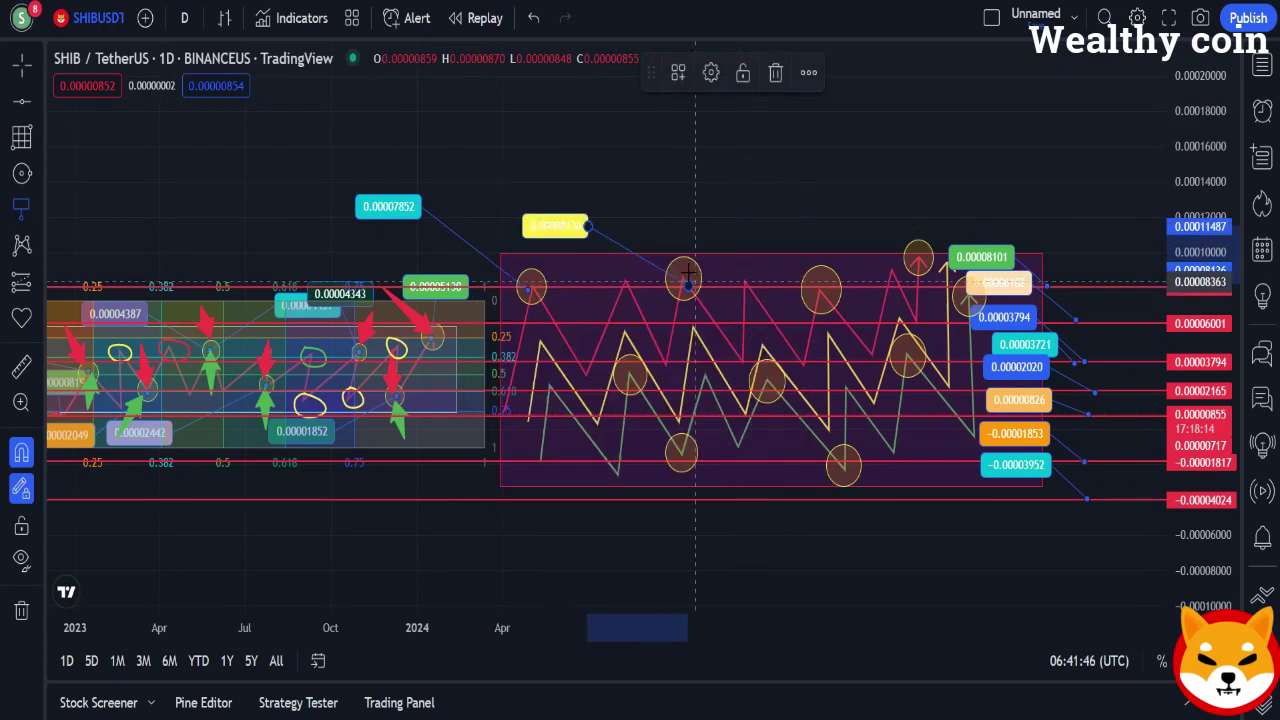
click(760, 216)
drag(760, 216, 740, 194)
Add a Price Note at about 0.000086 on the red zigzag's third circled peak and give its label a dark red background.
click(818, 277)
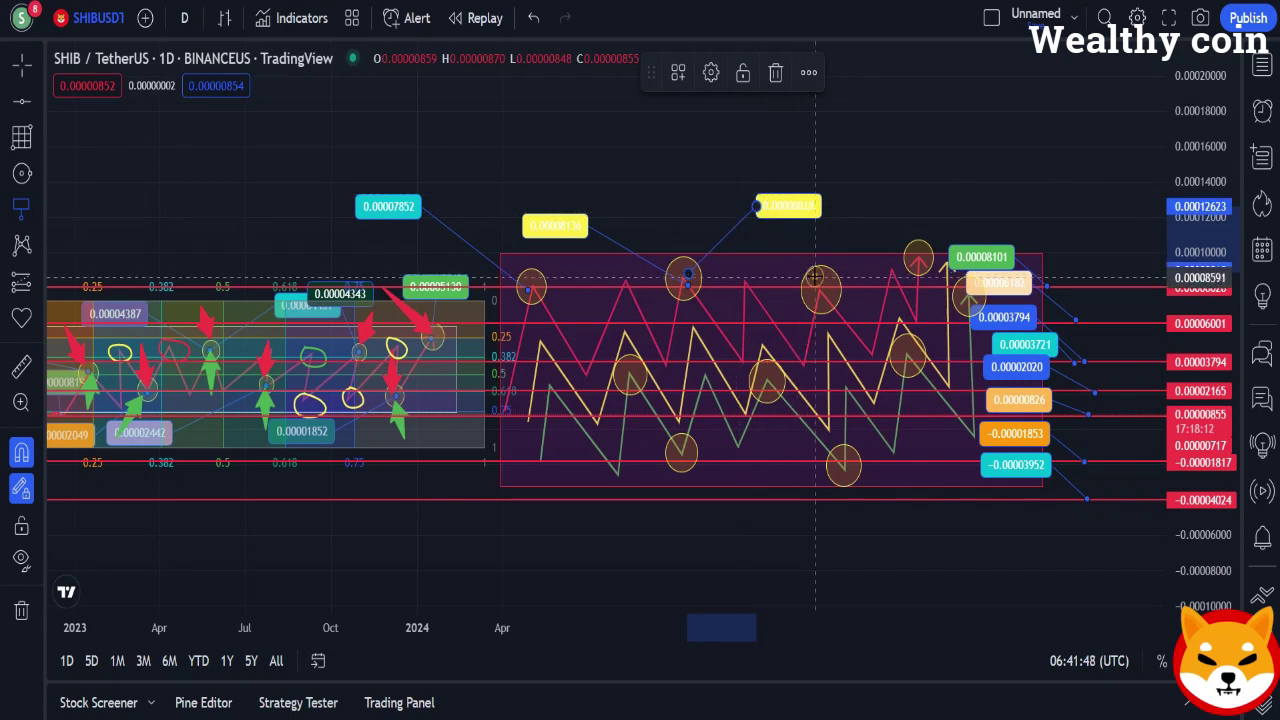
click(862, 181)
click(709, 72)
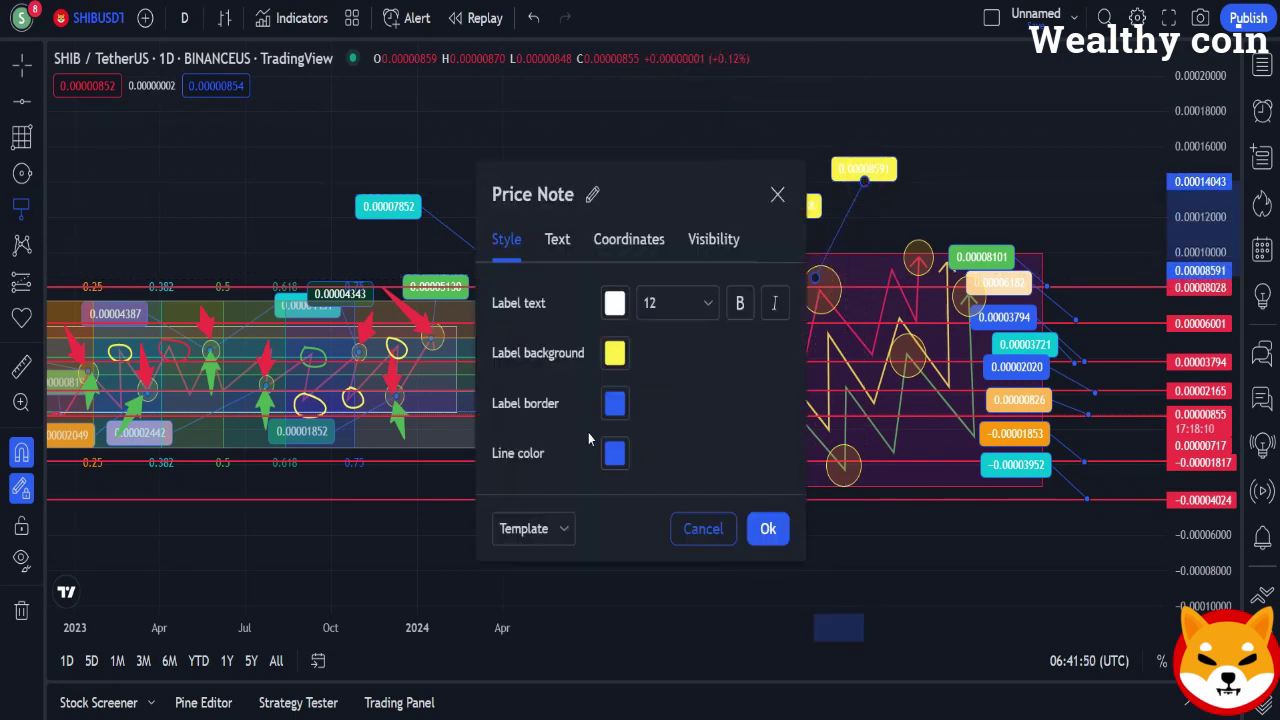
click(615, 353)
click(619, 530)
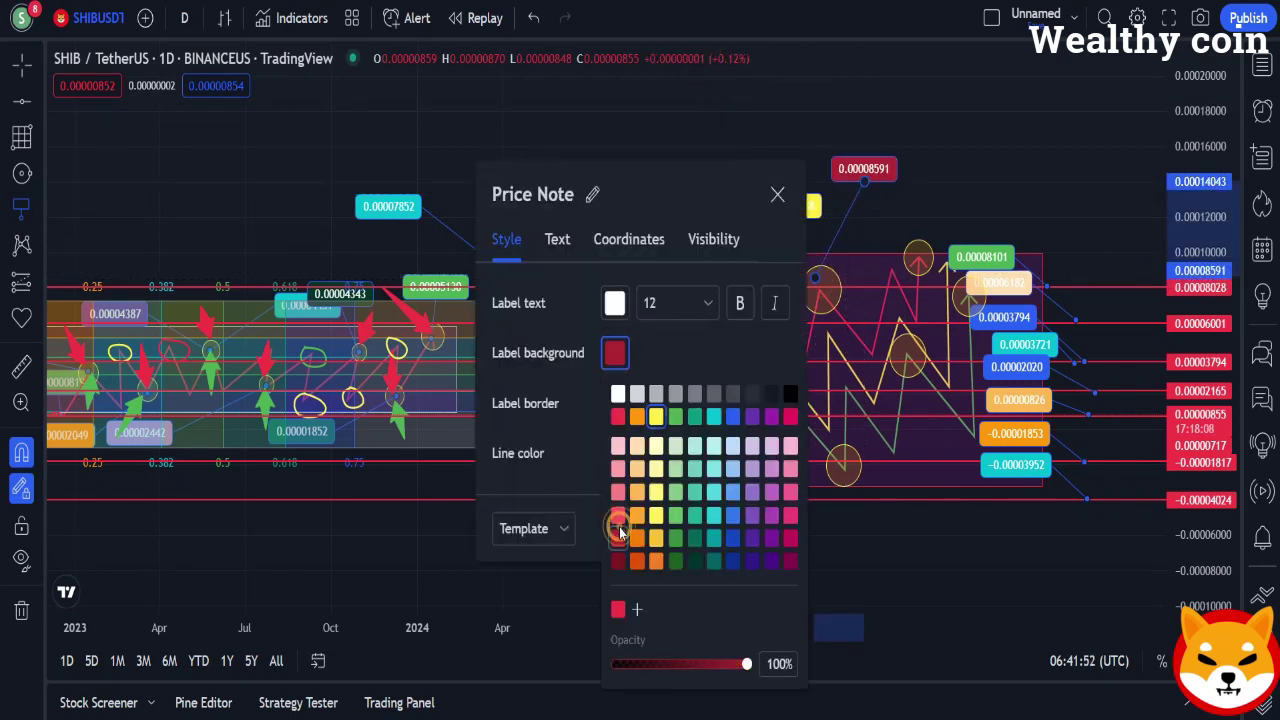
click(787, 195)
Add a Price Note at about 0.000097 on the circled red arrowhead and give its label a pale mint background.
click(918, 258)
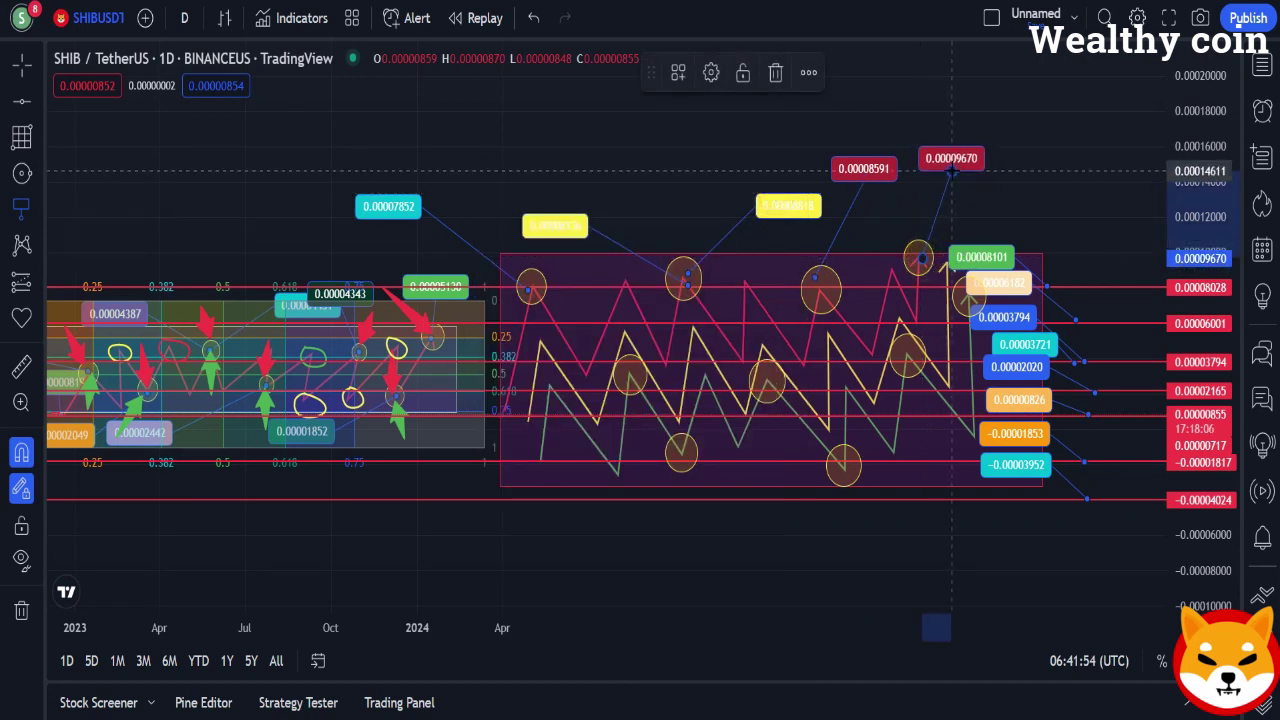
click(951, 172)
click(703, 73)
click(619, 353)
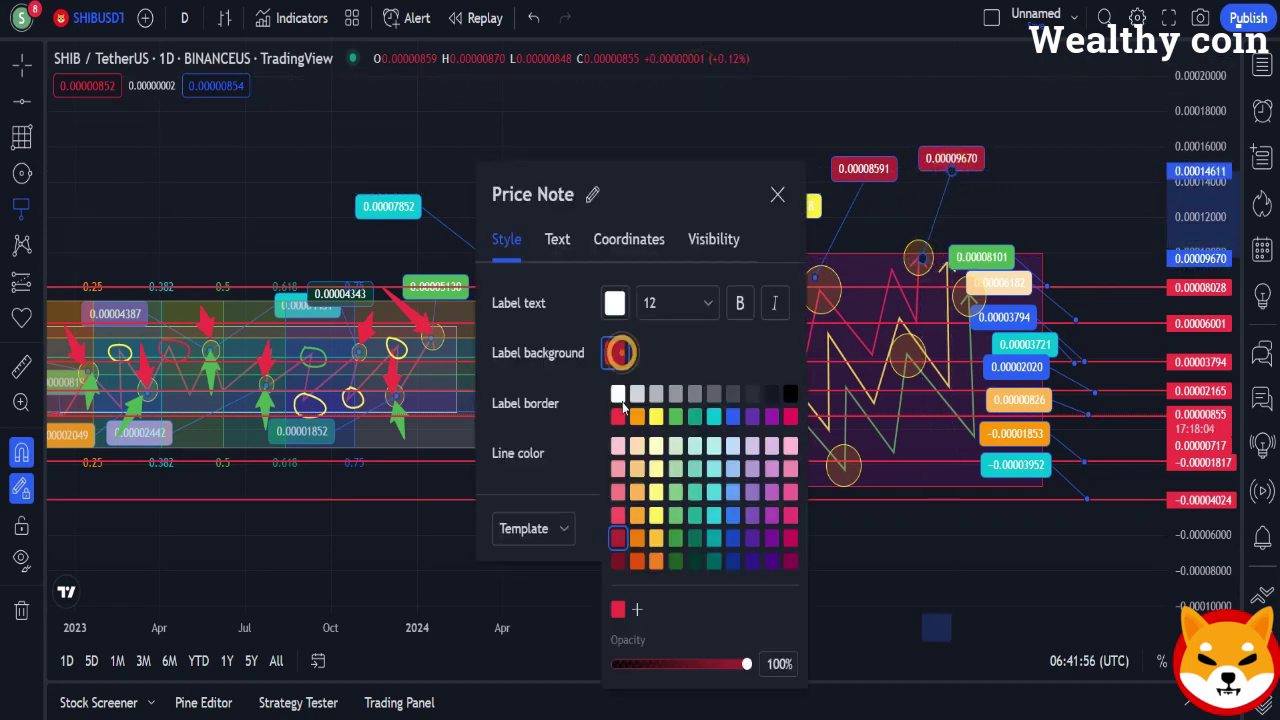
click(694, 468)
click(777, 194)
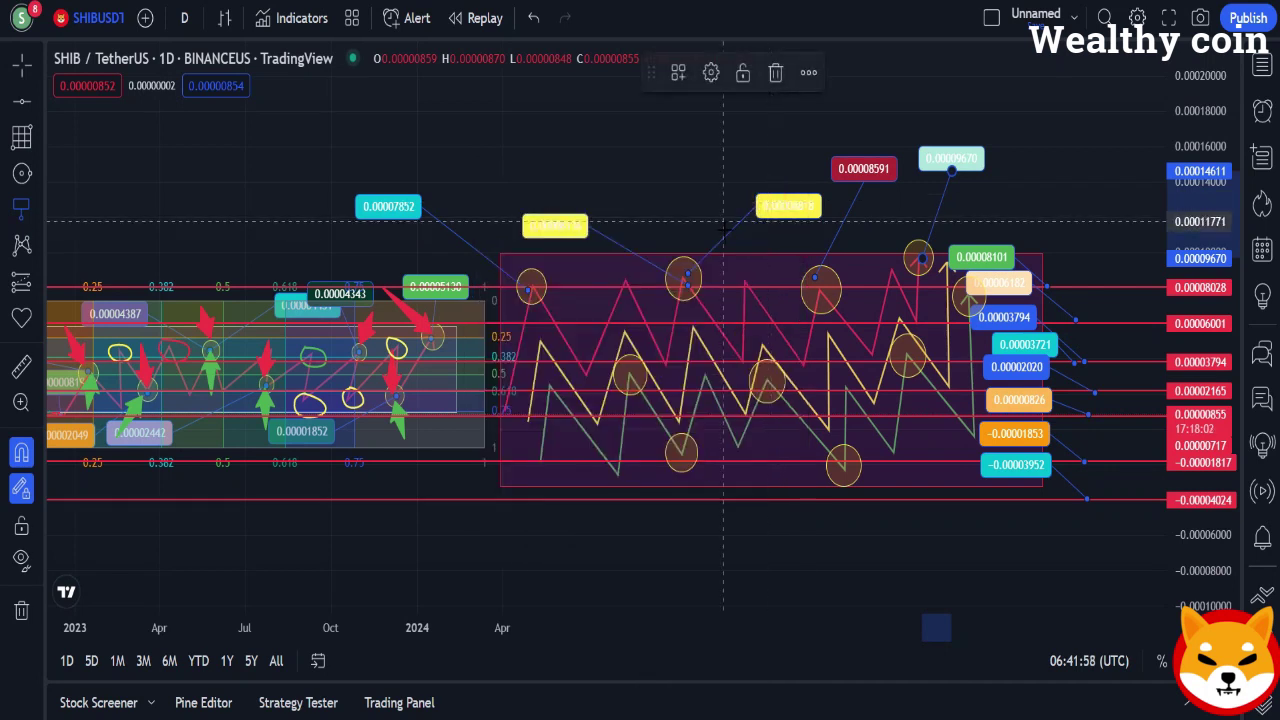
Add a Price Note at about 0.000033 on the green zigzag's first circled peak, labelled below the rectangle with a medium green background.
click(628, 372)
click(562, 548)
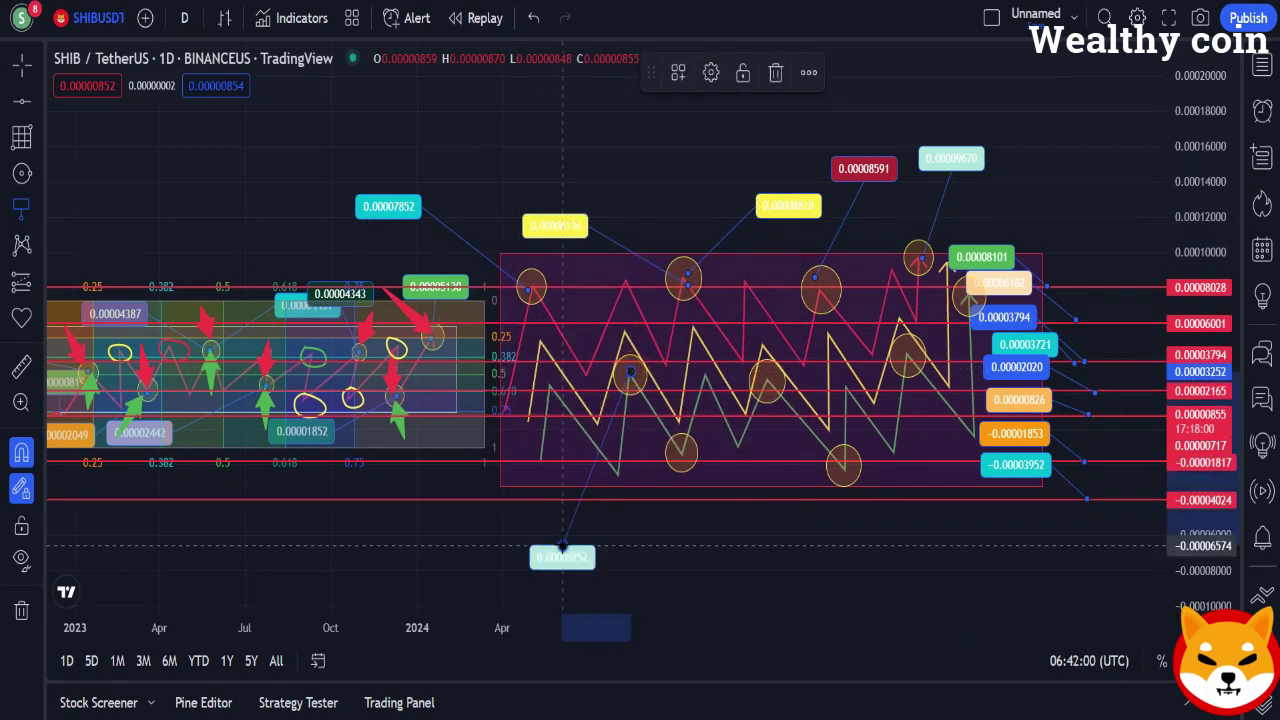
click(710, 73)
click(615, 352)
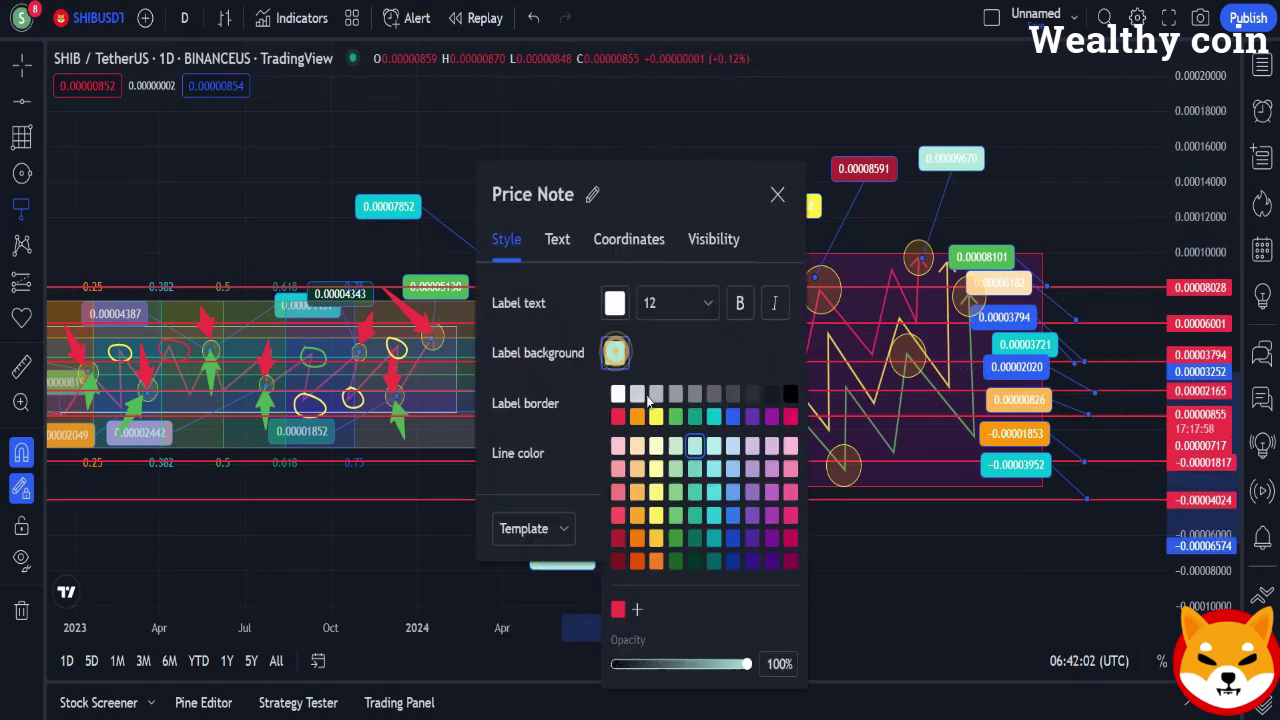
click(695, 492)
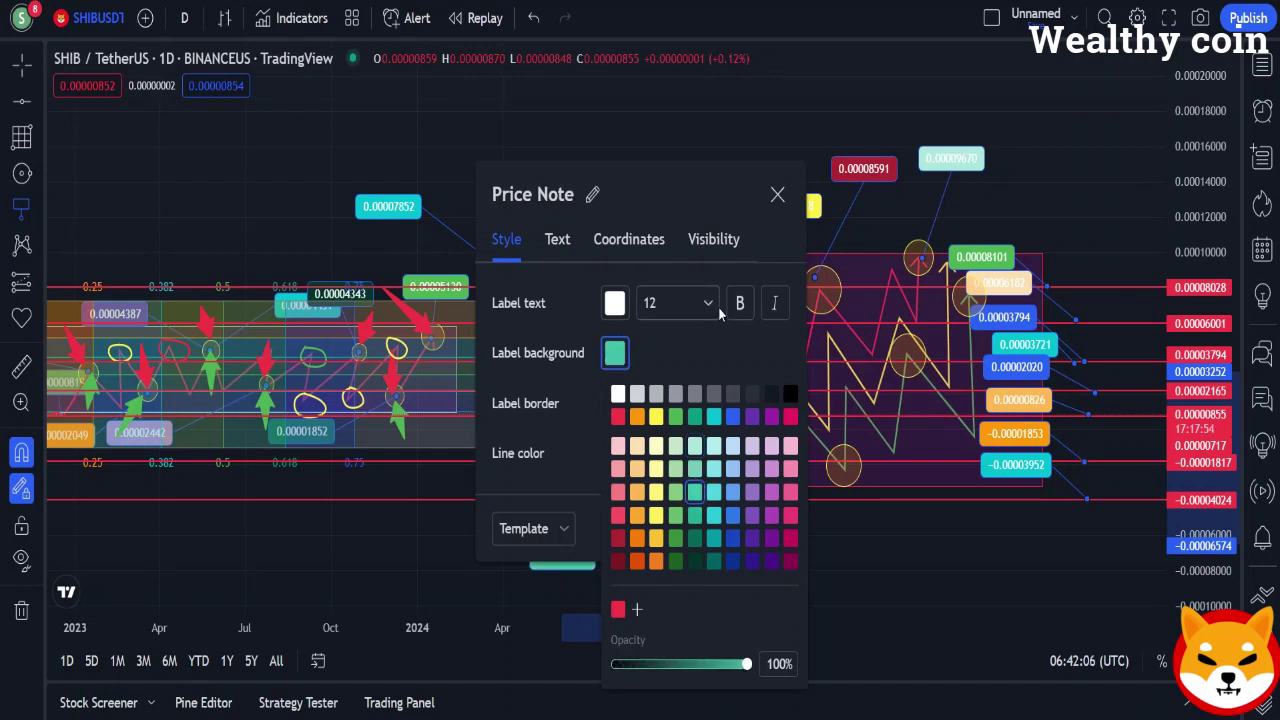
click(777, 194)
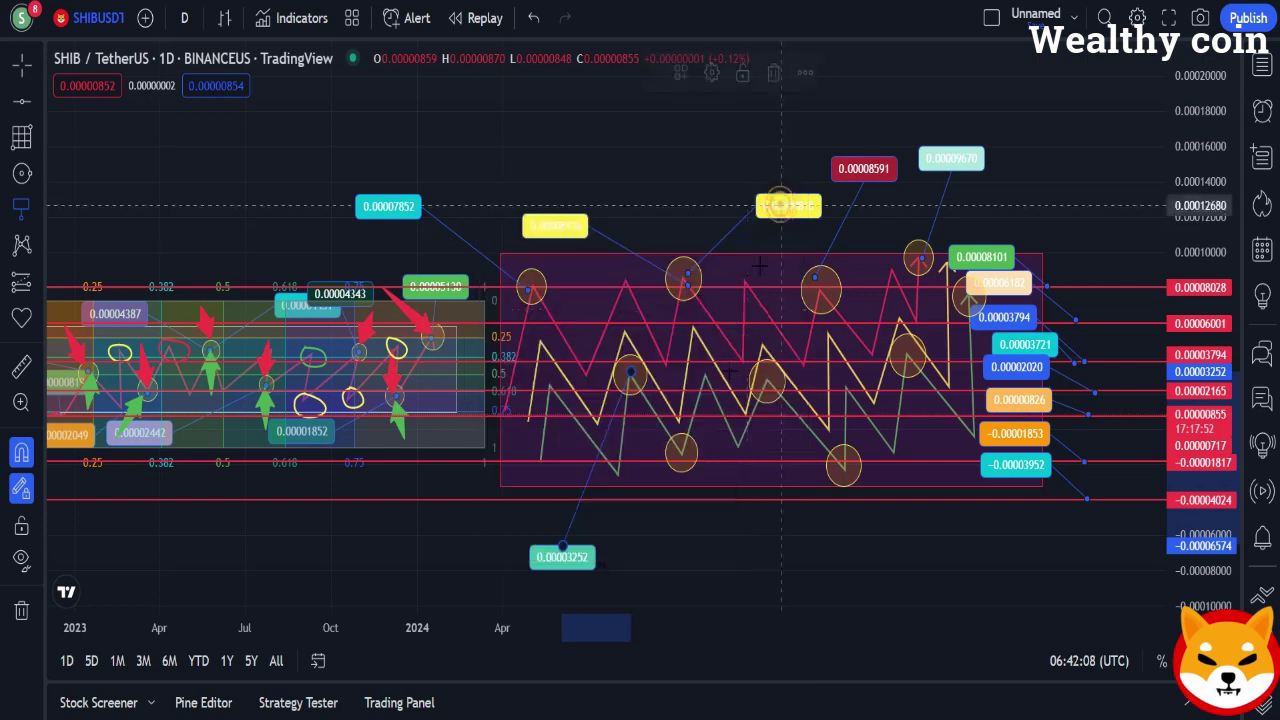
Add a Price Note at about -0.000022 on the green zigzag's first circled trough and give its label a purple background.
click(681, 468)
click(697, 558)
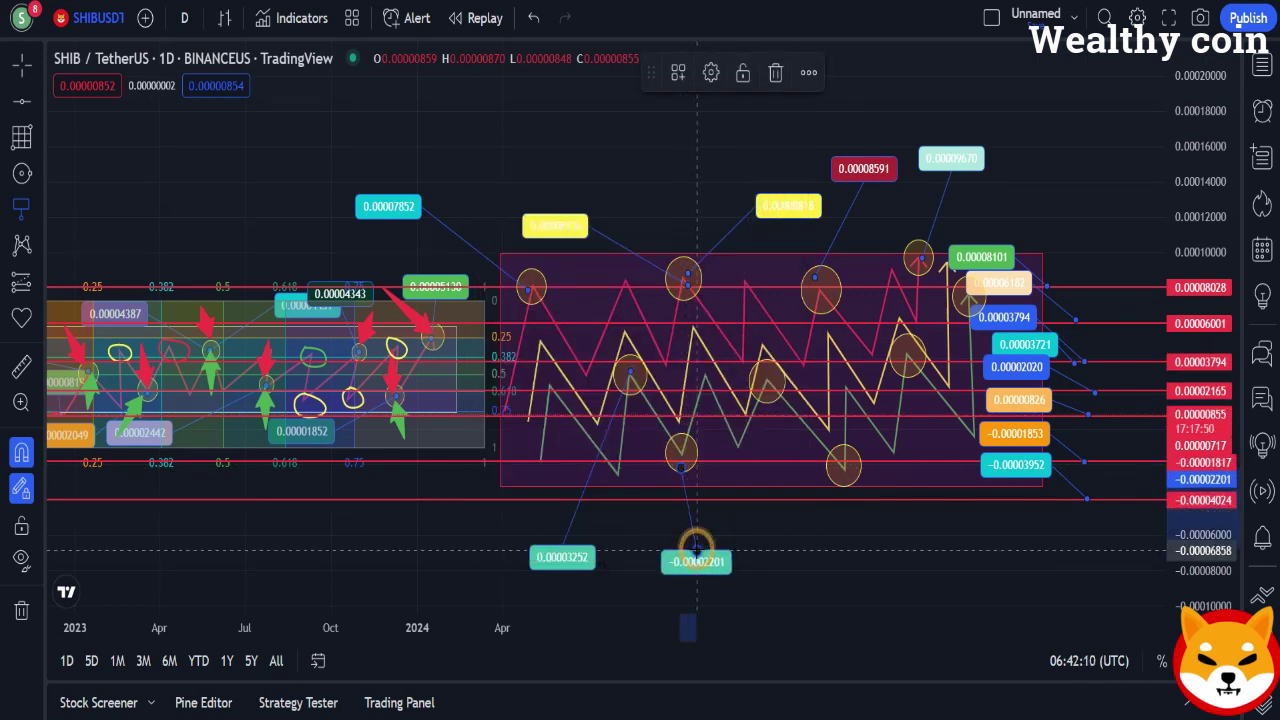
click(708, 73)
click(615, 354)
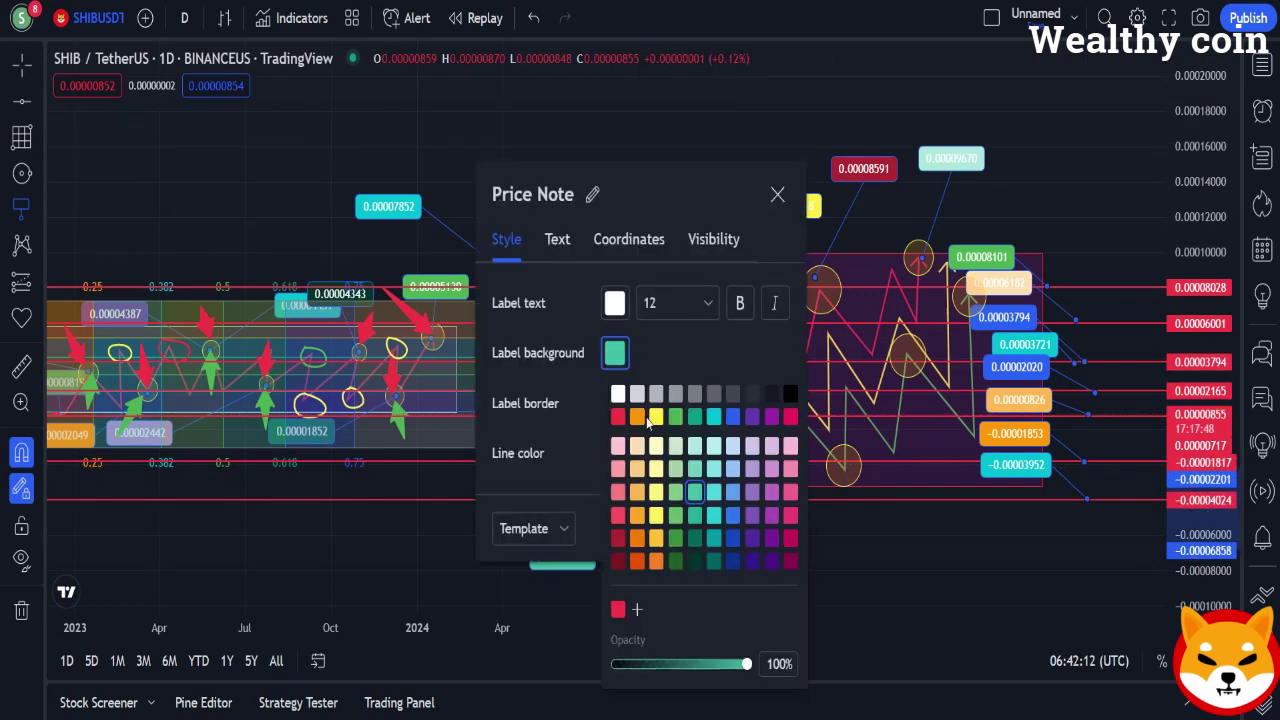
click(752, 418)
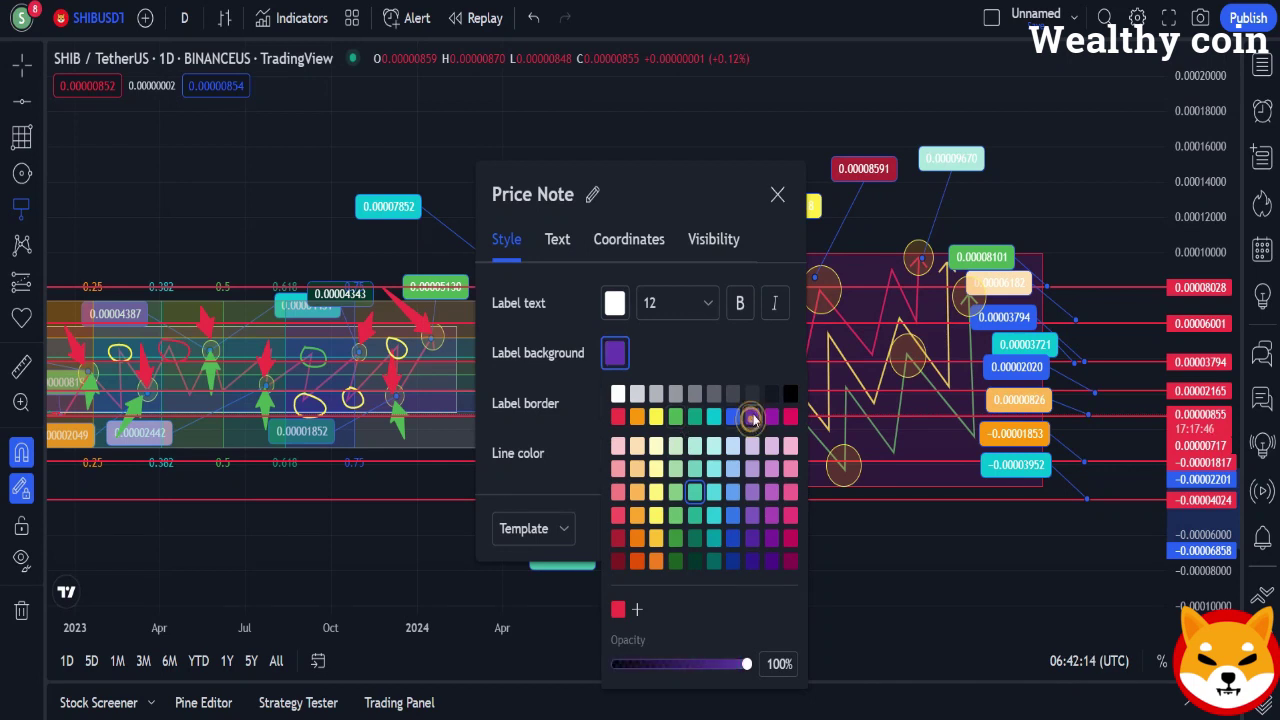
click(777, 195)
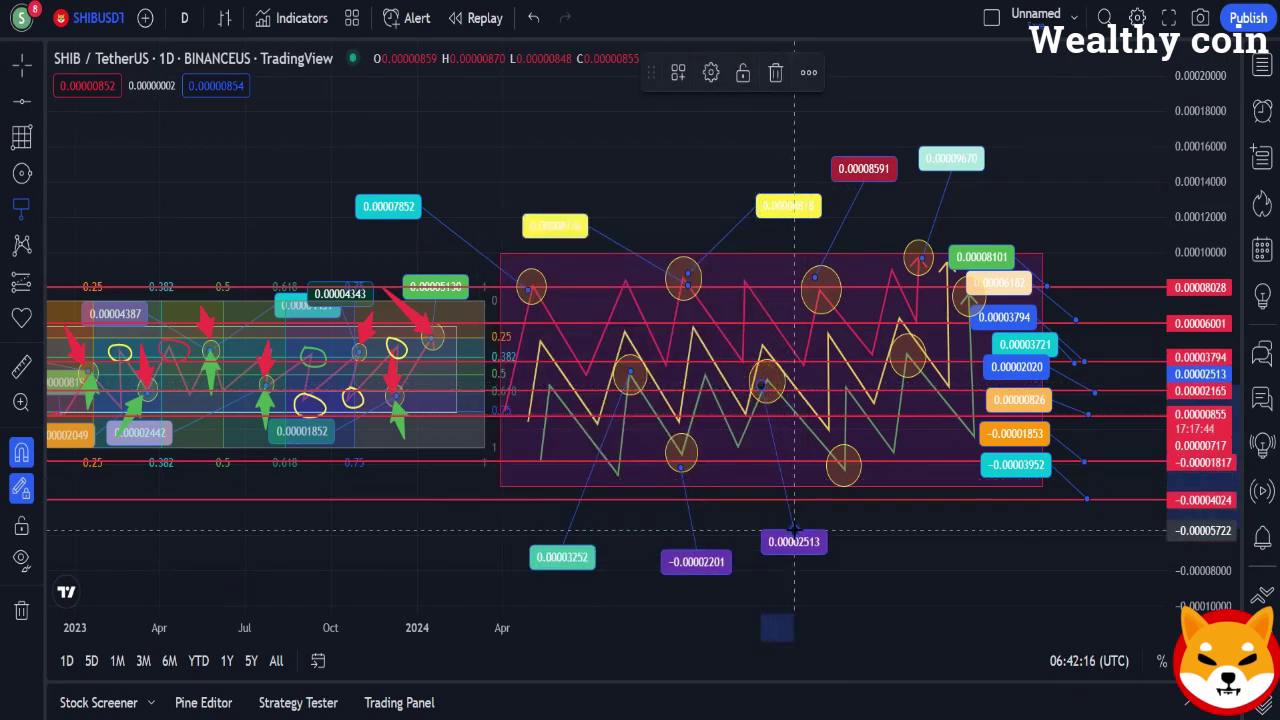
Add a Price Note at about 0.000025 on the green zigzag's second circled peak and give its label a teal-green background.
click(710, 72)
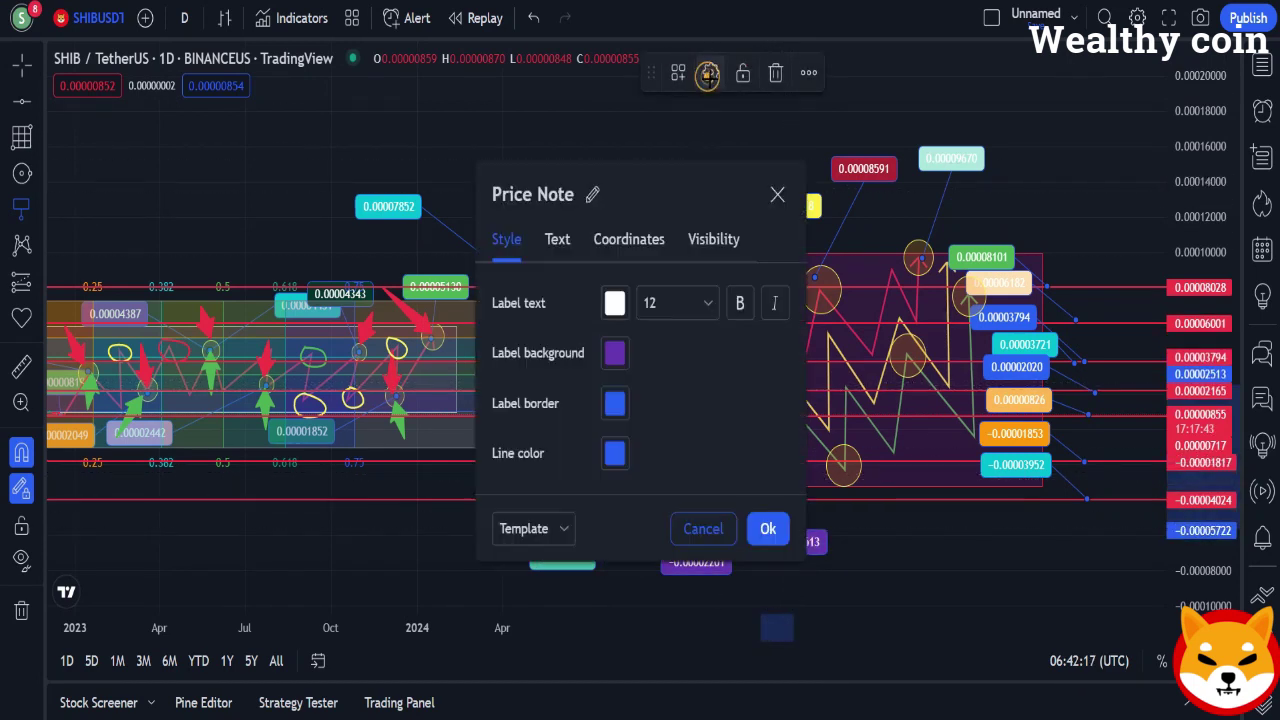
click(627, 352)
click(694, 416)
click(777, 195)
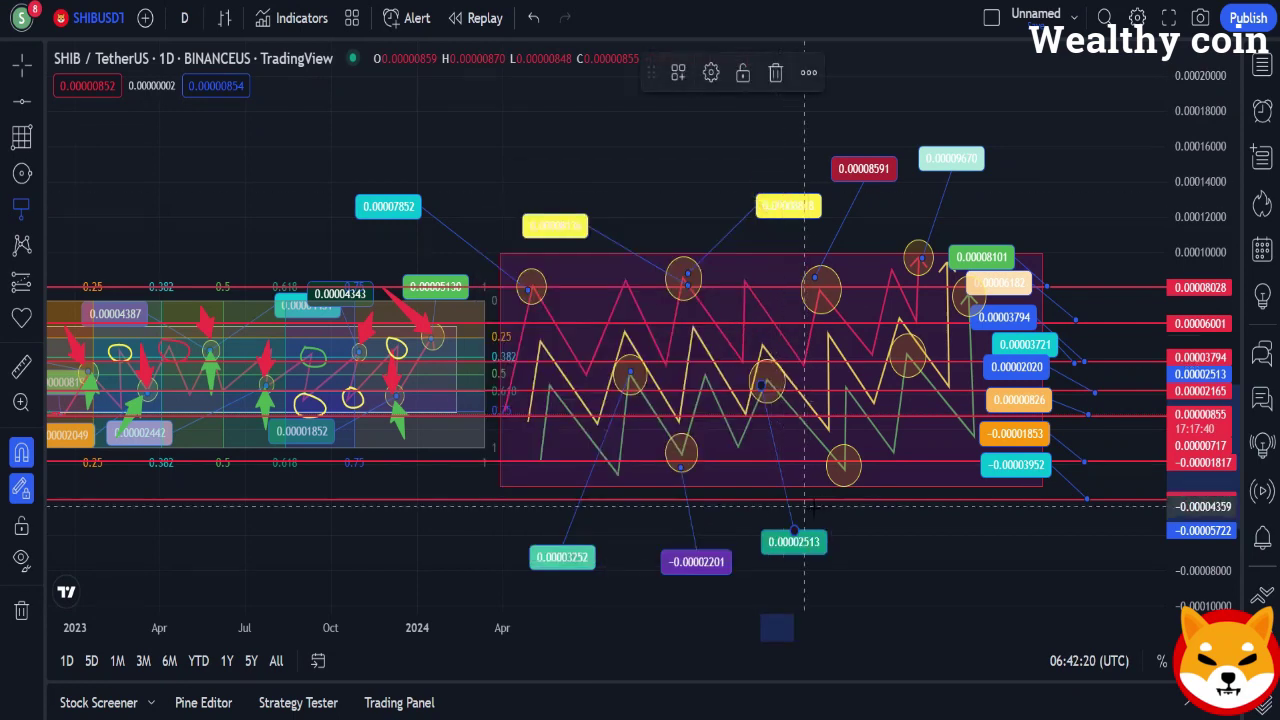
Add a Price Note at about -0.000024 on the green zigzag's second circled trough and give its label a blue background.
click(843, 467)
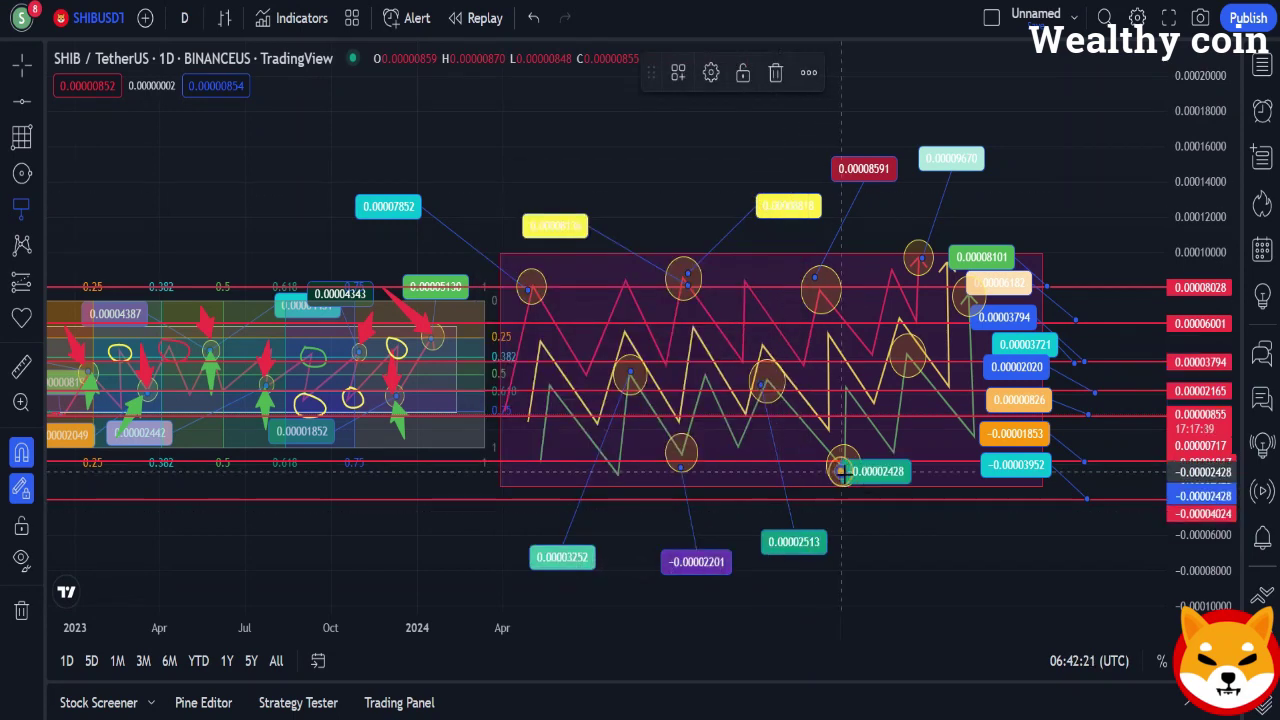
click(710, 72)
click(615, 350)
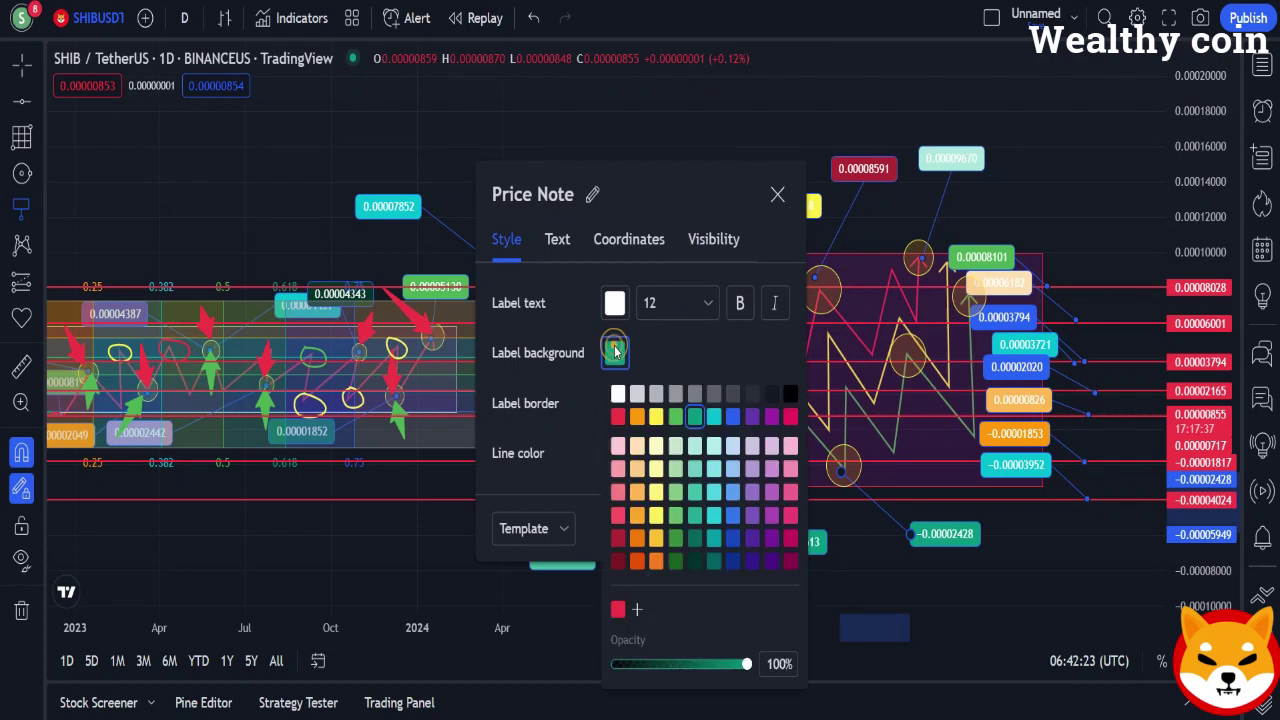
click(733, 416)
click(777, 195)
Add a Price Note at about 0.000033 on the green zigzag's third circled peak, labelled below the rectangle with a light green background.
click(911, 368)
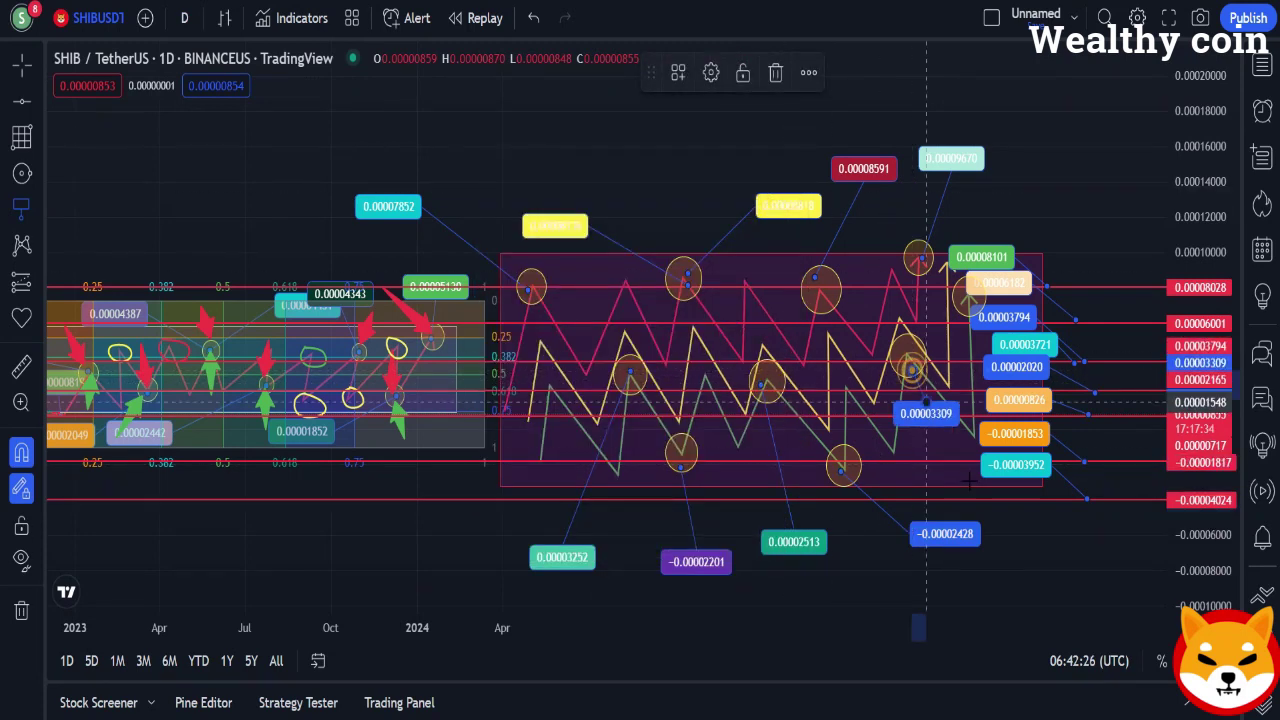
click(1046, 580)
click(711, 72)
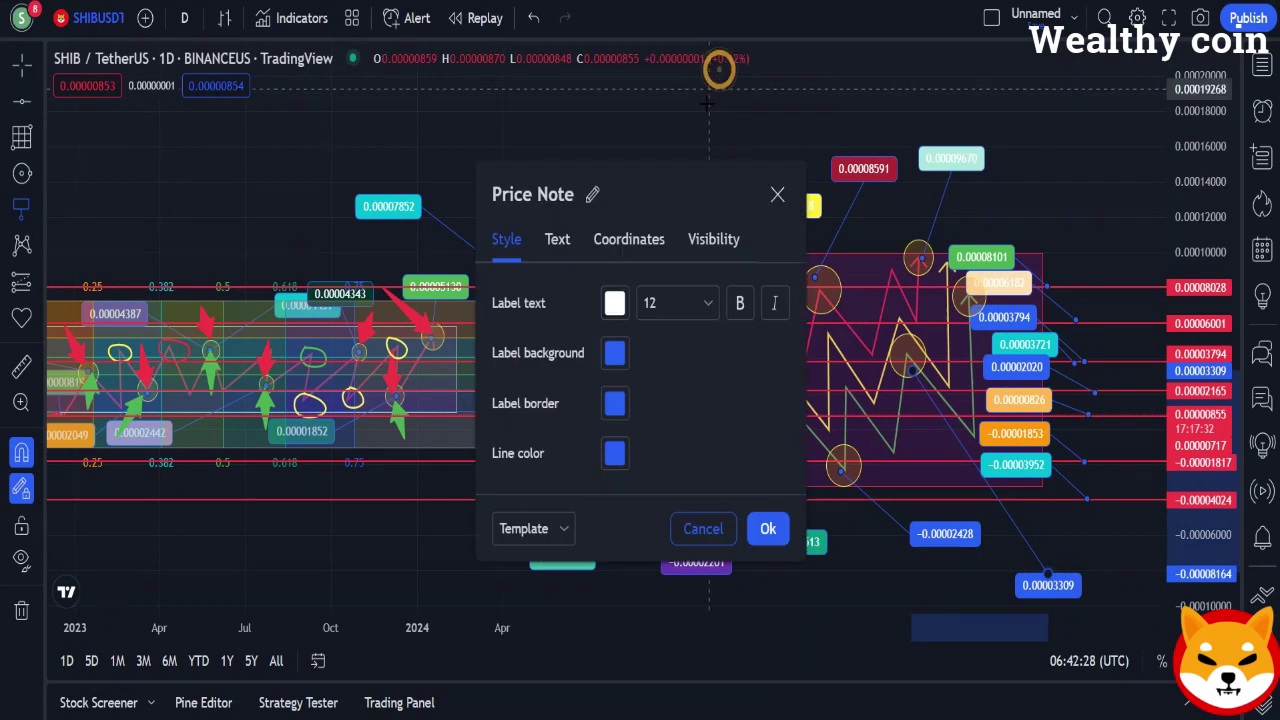
click(615, 352)
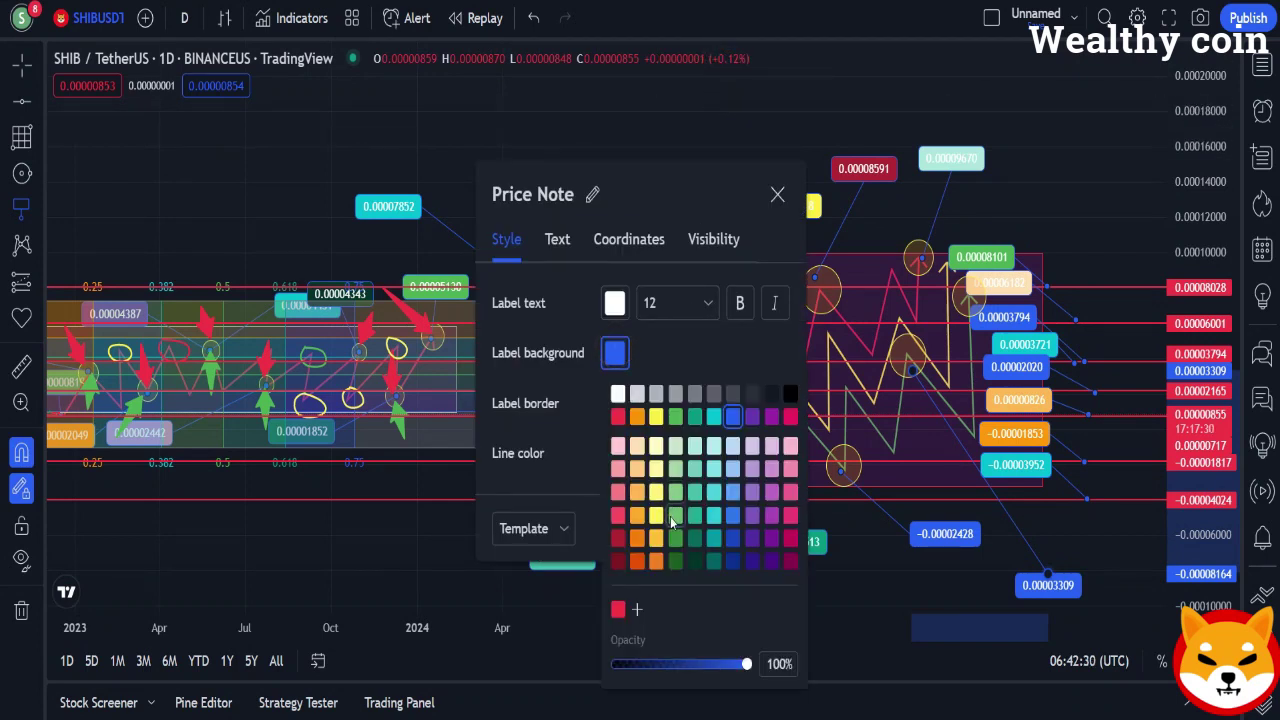
click(675, 515)
click(779, 196)
click(779, 196)
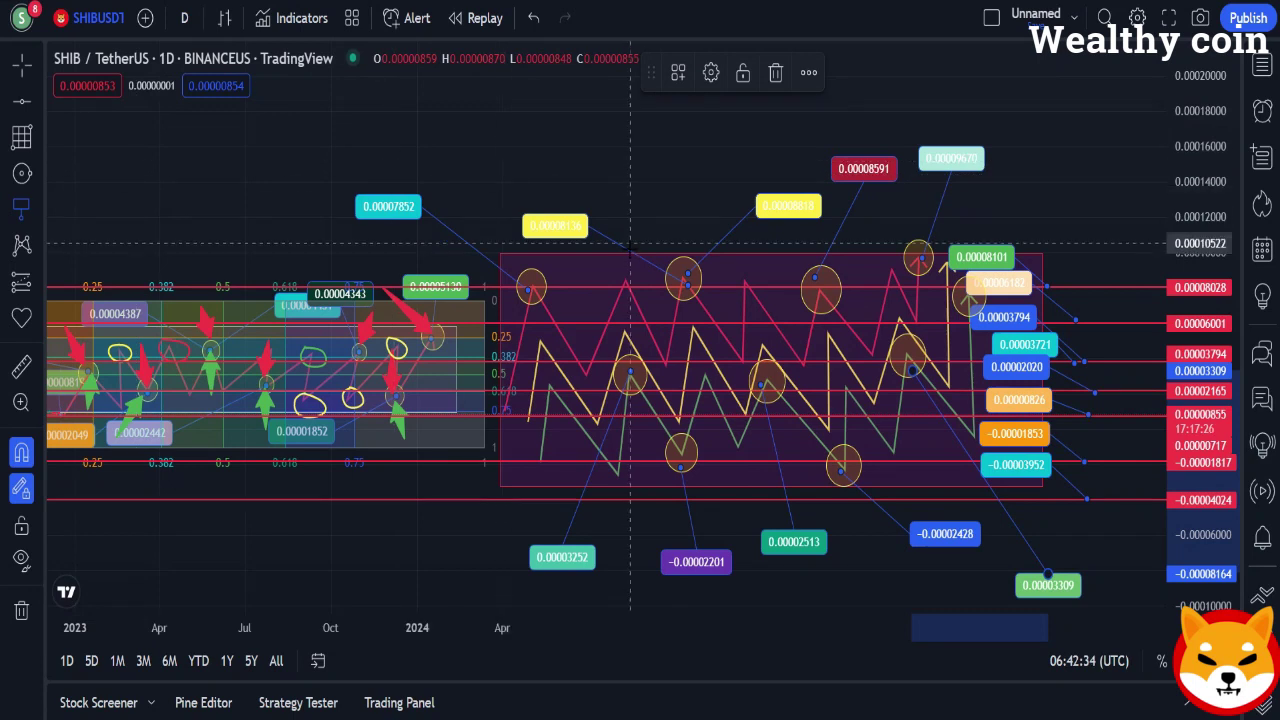
Place two Gann Square Fixed drawings on the 2024 projection rectangle, one from each upper corner and spreading inward over the zigzags.
click(25, 137)
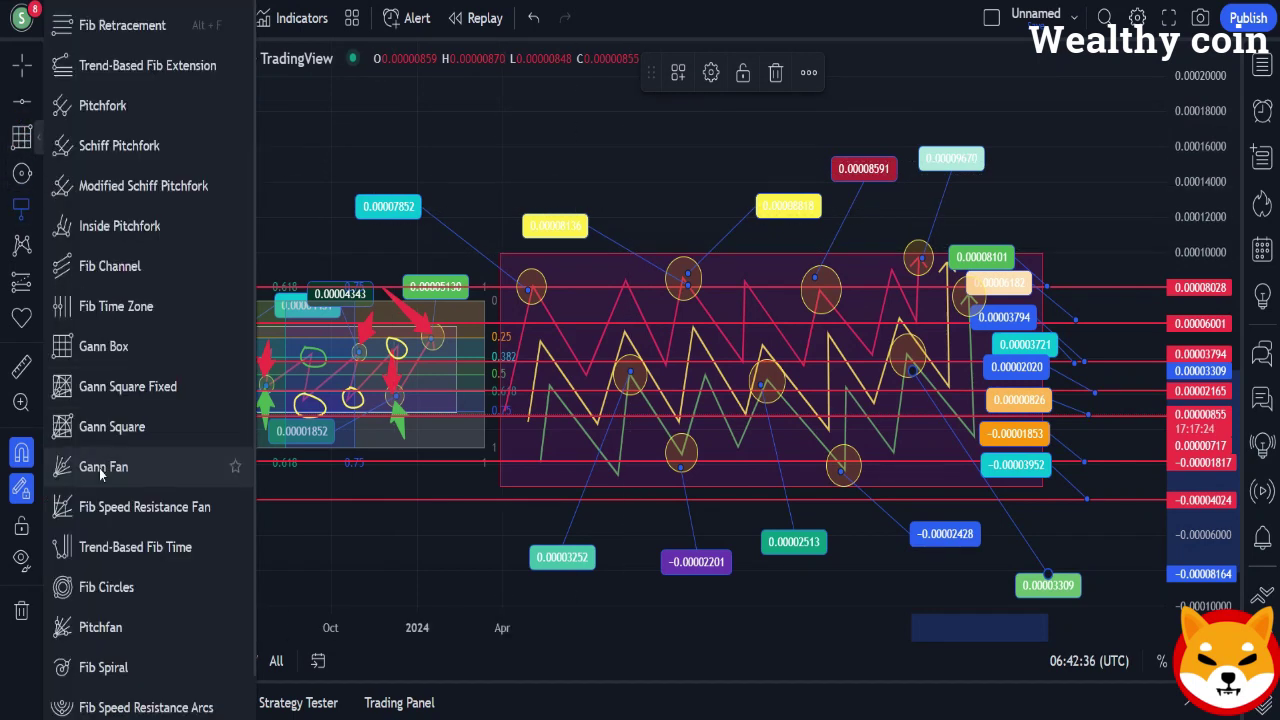
click(90, 386)
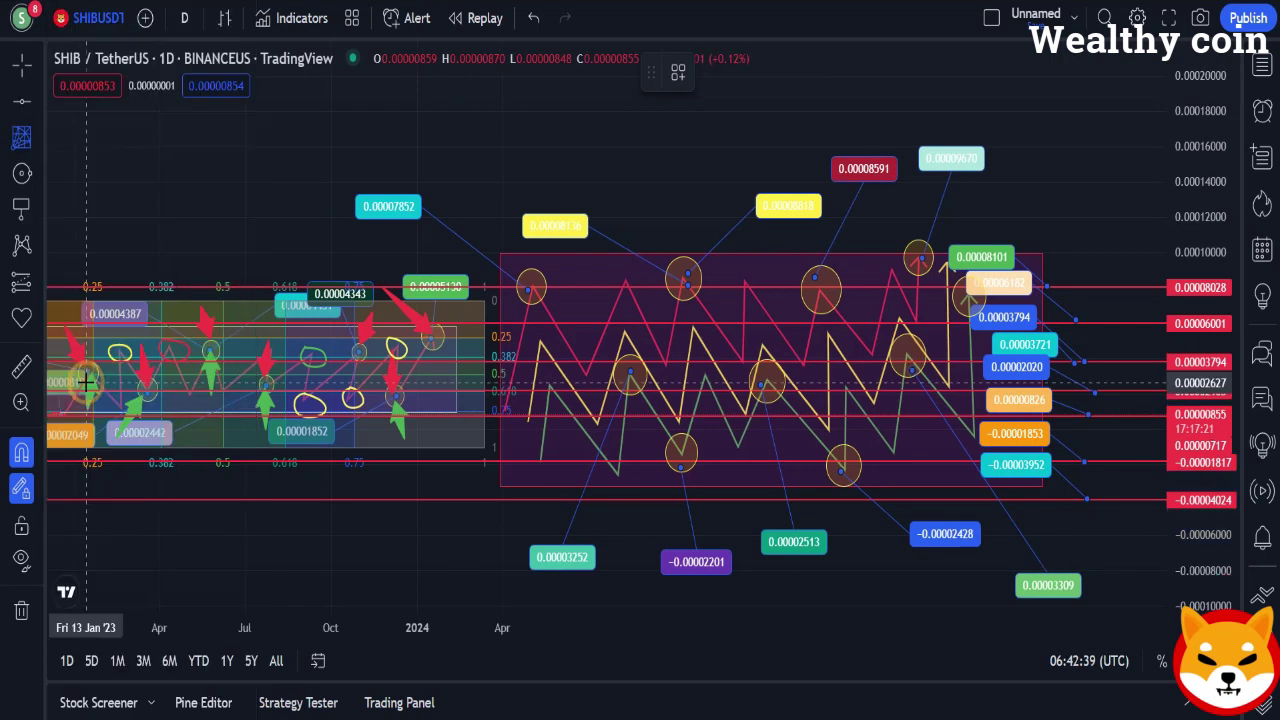
click(504, 250)
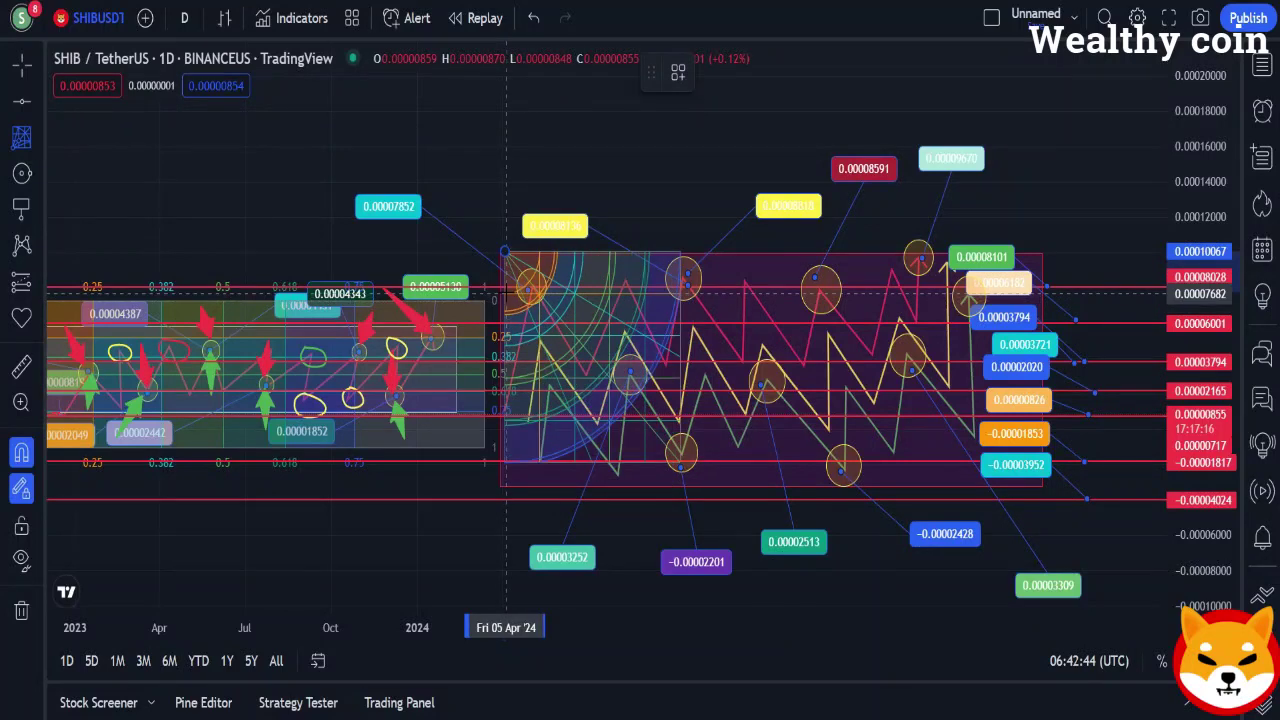
click(506, 291)
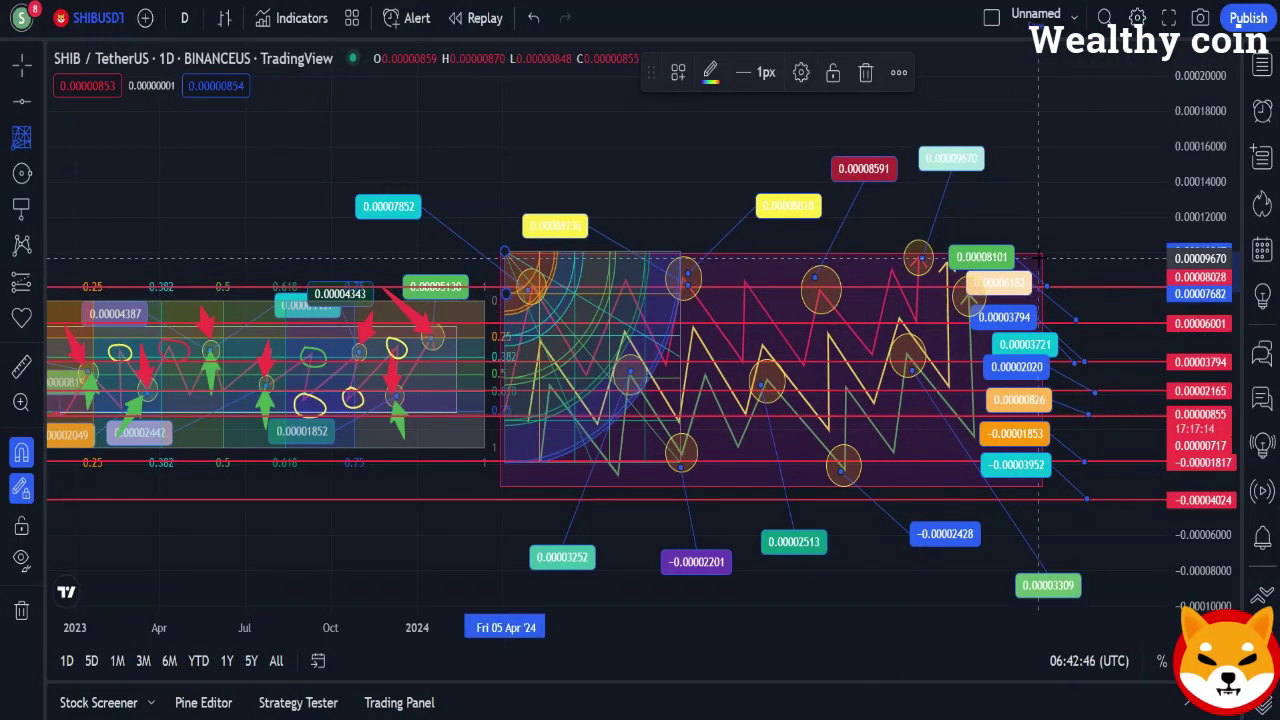
click(1043, 253)
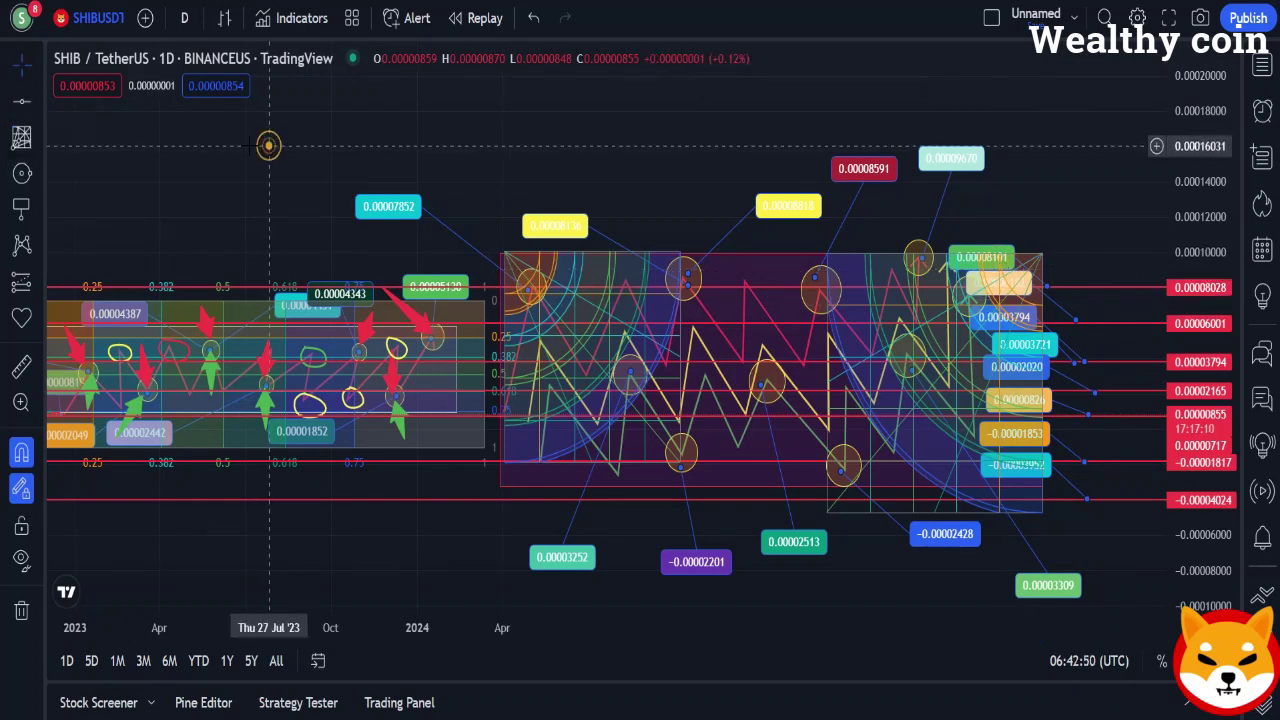
Brush a yellow upward-curving arrow above the projection rectangle and a long downward-curving arrow from early 2023 across the zigzags.
drag(266, 143, 250, 131)
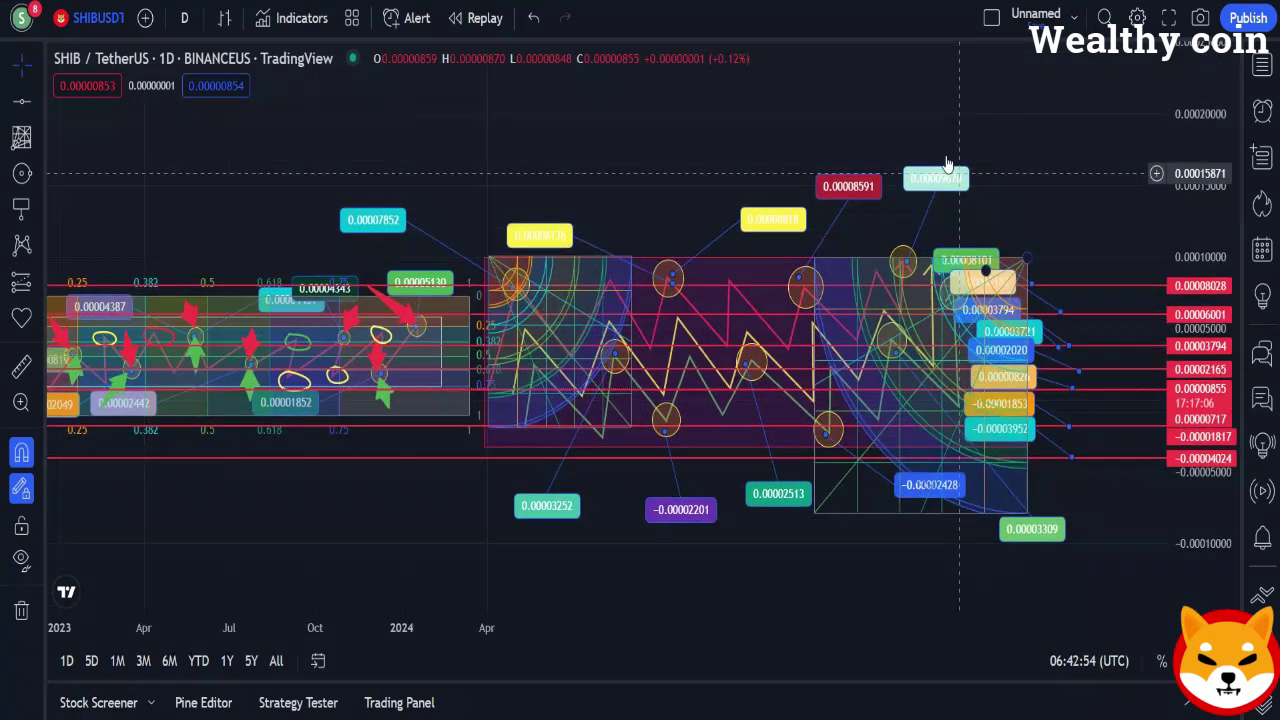
drag(694, 126, 694, 153)
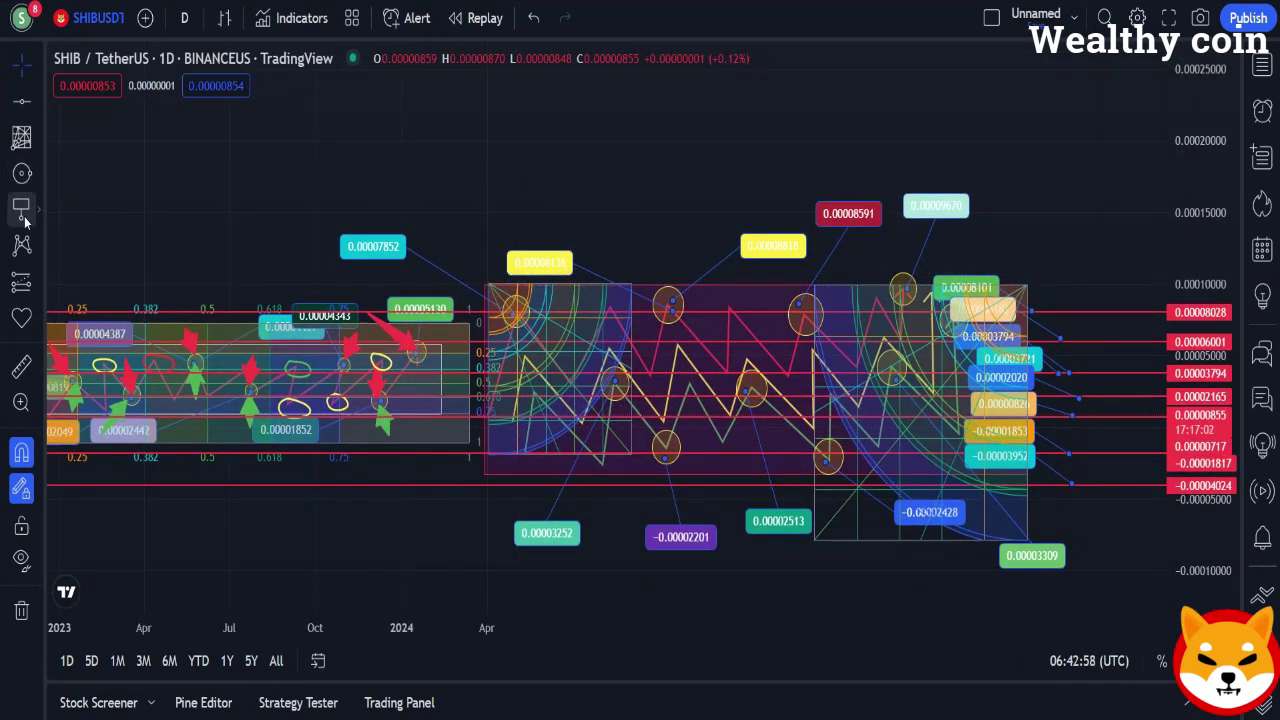
click(26, 180)
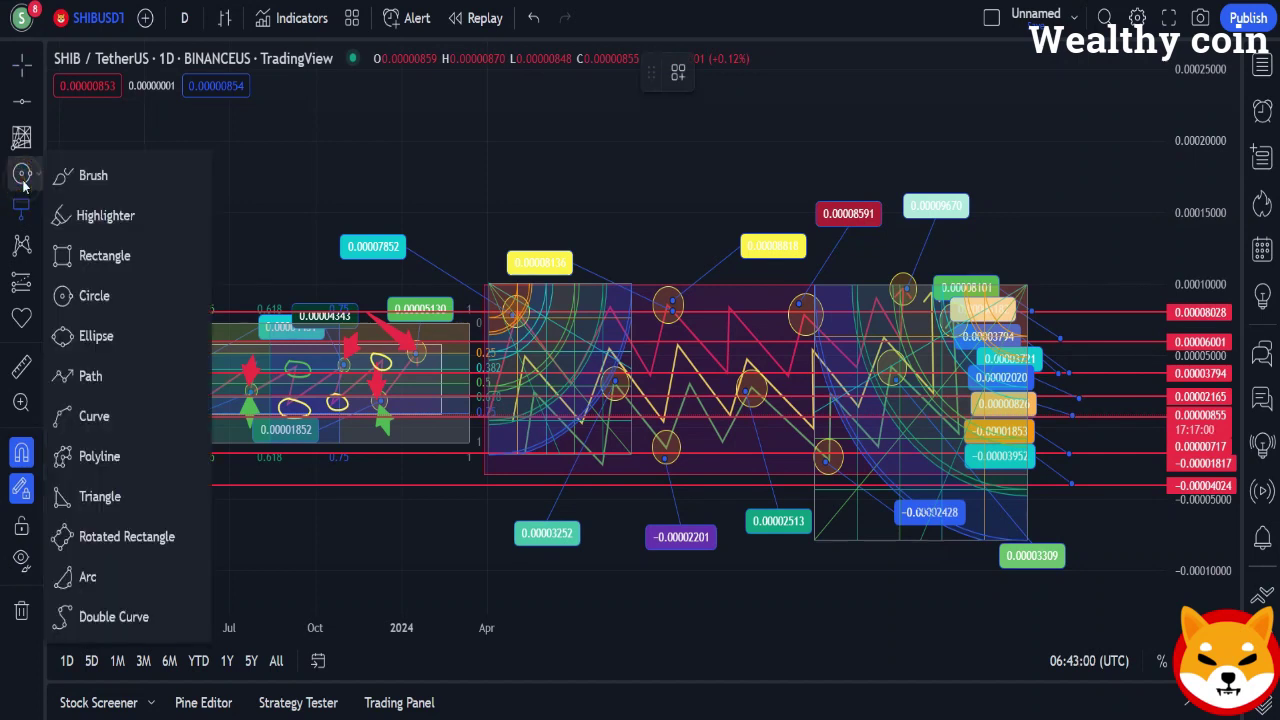
click(98, 175)
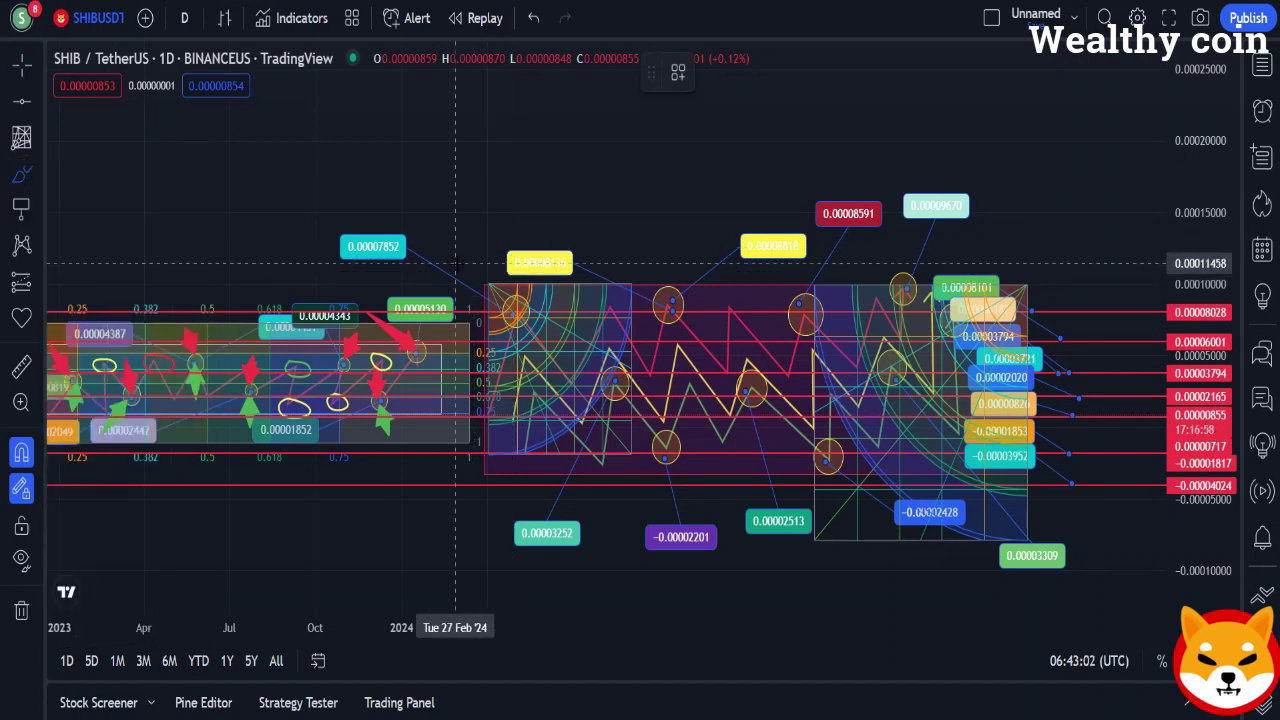
mouse_move(456, 236)
mouse_down()
mouse_move(686, 229)
mouse_move(740, 166)
mouse_move(768, 246)
mouse_up()
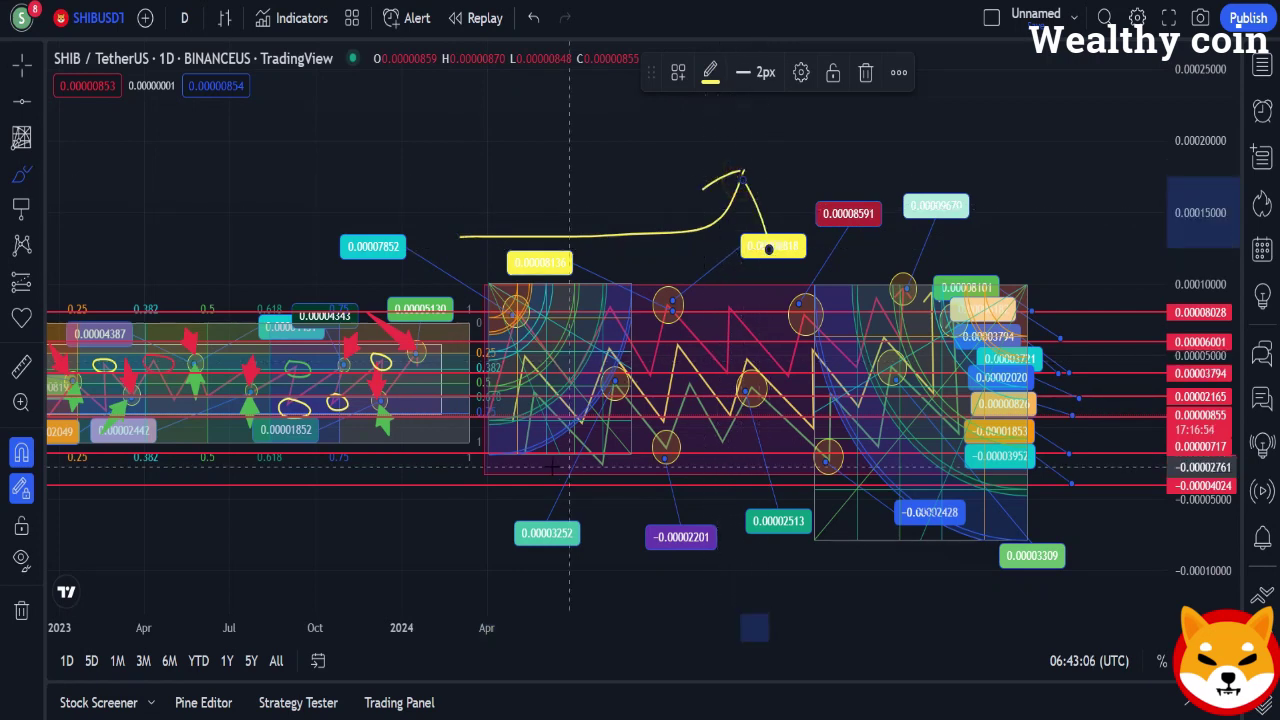
mouse_move(66, 372)
mouse_down()
mouse_move(634, 402)
mouse_move(832, 432)
mouse_move(878, 472)
mouse_up()
mouse_move(887, 410)
mouse_down()
mouse_move(874, 484)
mouse_move(760, 462)
mouse_up()
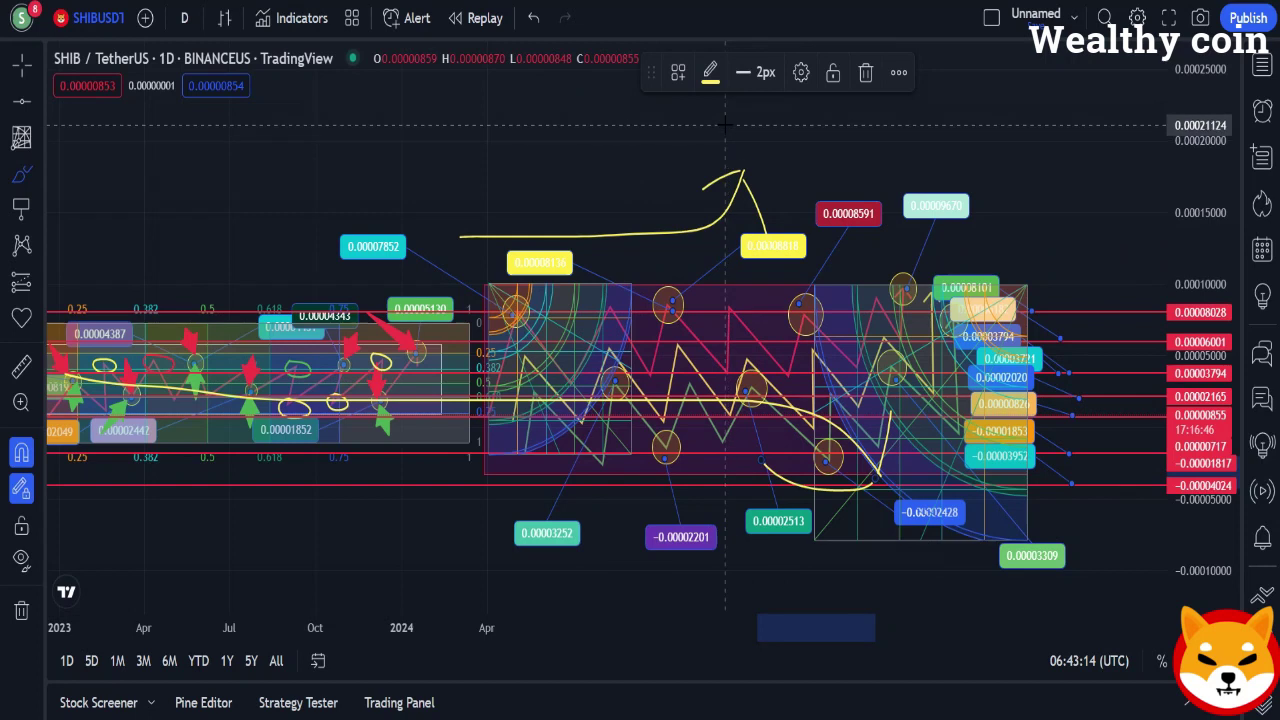
Handwrite "UP" in yellow brush strokes above the rising arrow's tip, followed by an "S" further along the same line.
mouse_move(726, 123)
mouse_down()
mouse_move(765, 172)
mouse_move(790, 150)
mouse_move(830, 200)
mouse_up()
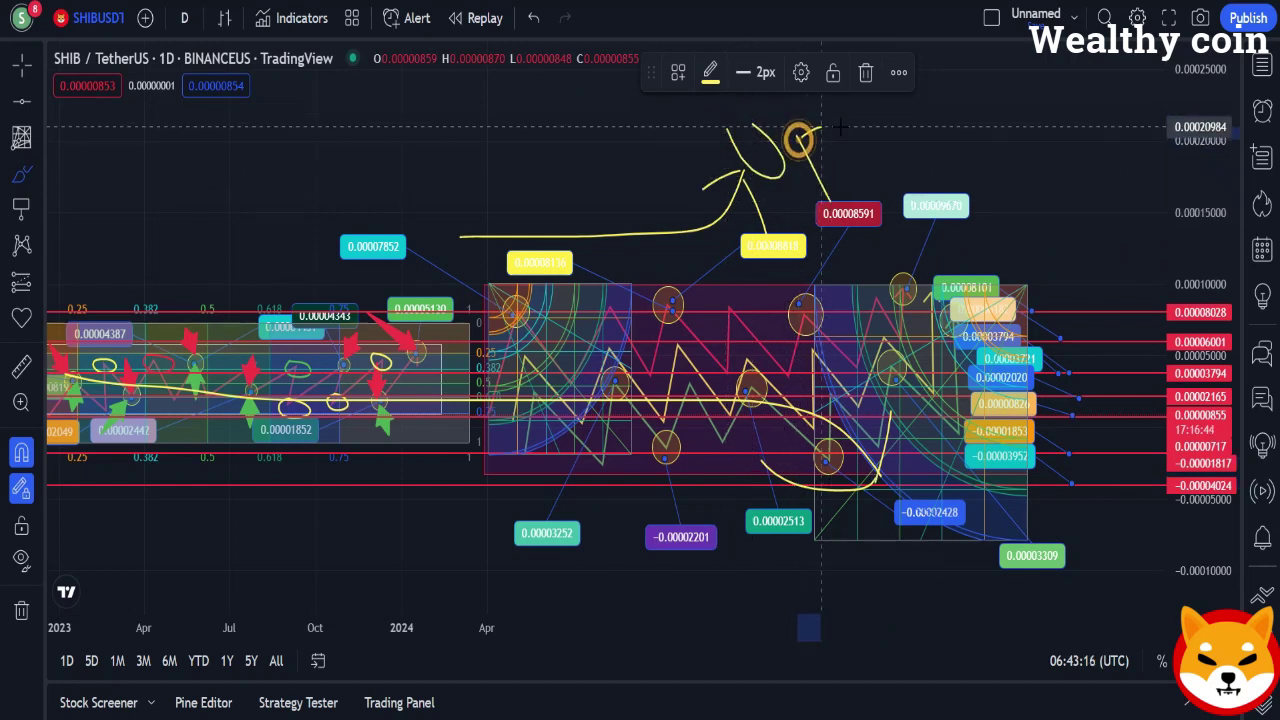
drag(840, 127, 815, 165)
mouse_move(966, 131)
mouse_down()
mouse_move(965, 165)
mouse_move(892, 177)
mouse_up()
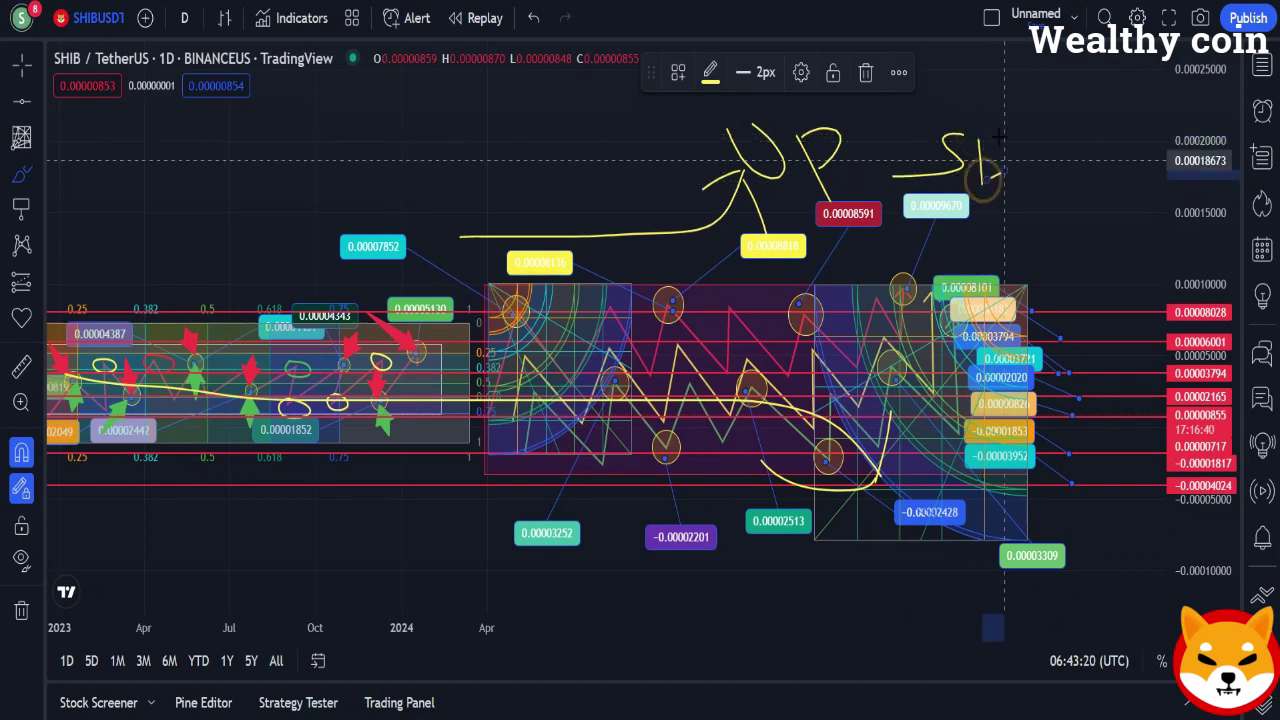